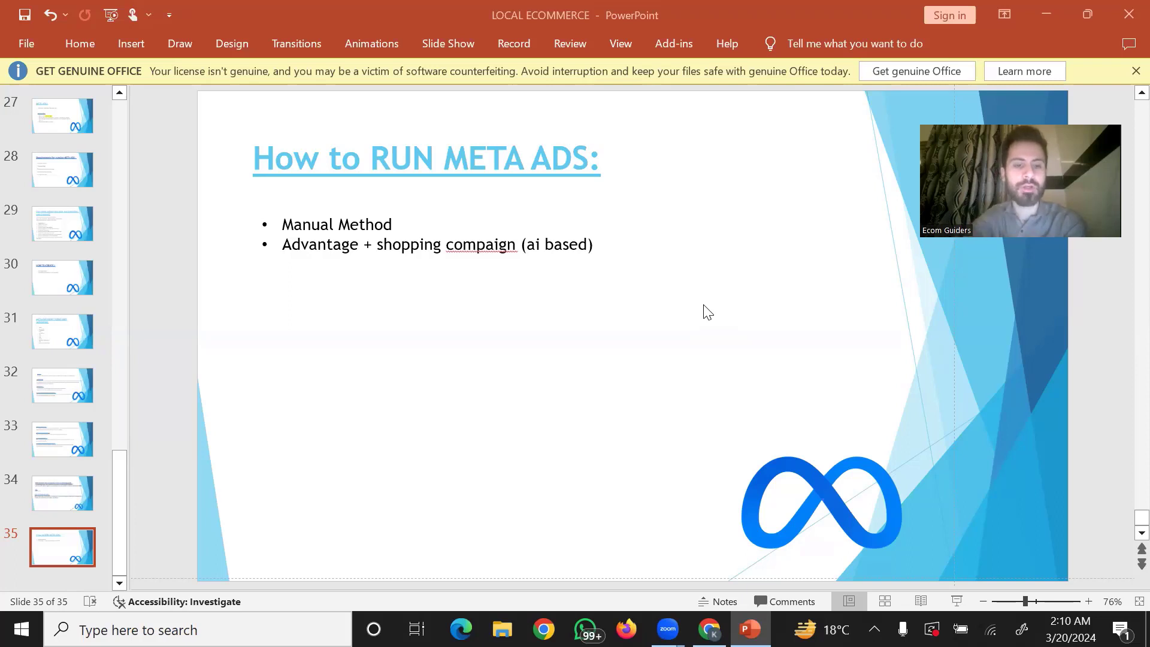
key("XF86MonBrightnessDown")
key("XF86MonBrightnessDown")
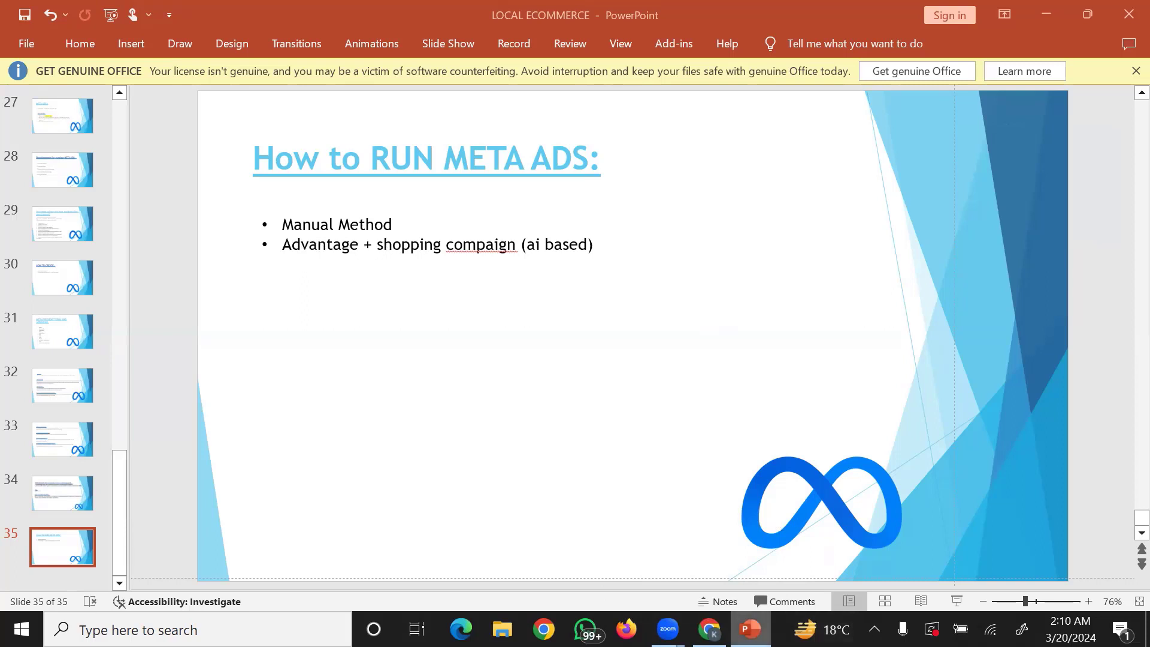
- Switch to Google Chrome and search Google in a new tab for "how to connect instagram with facebook page"
mouse_move(709, 629)
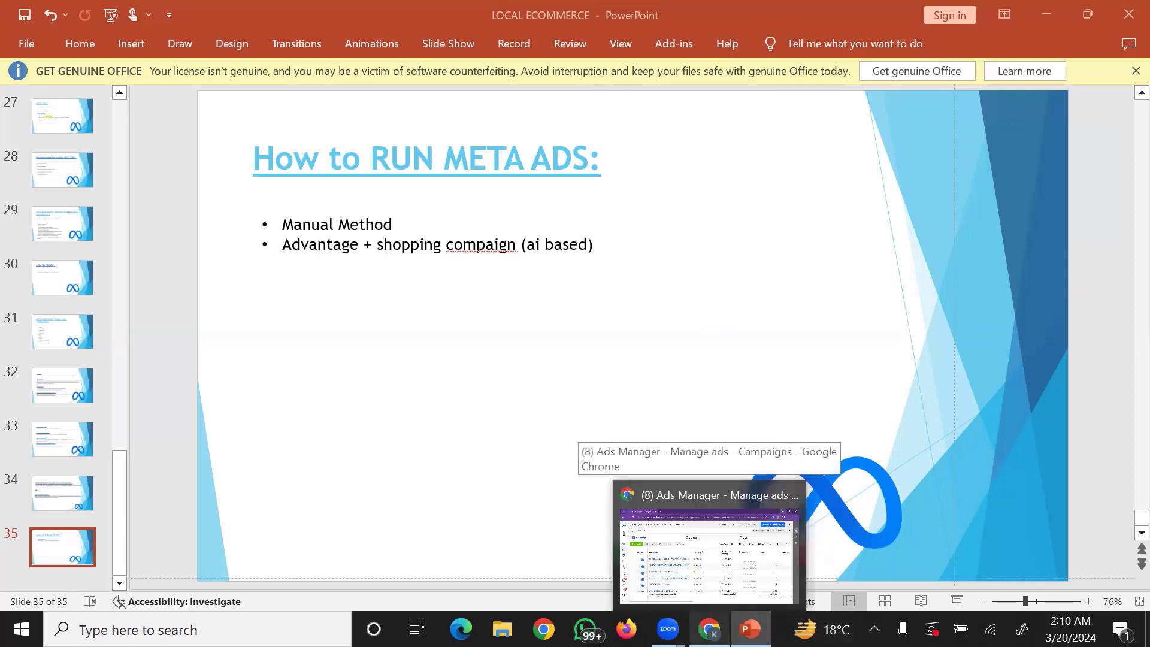
left_click(707, 551)
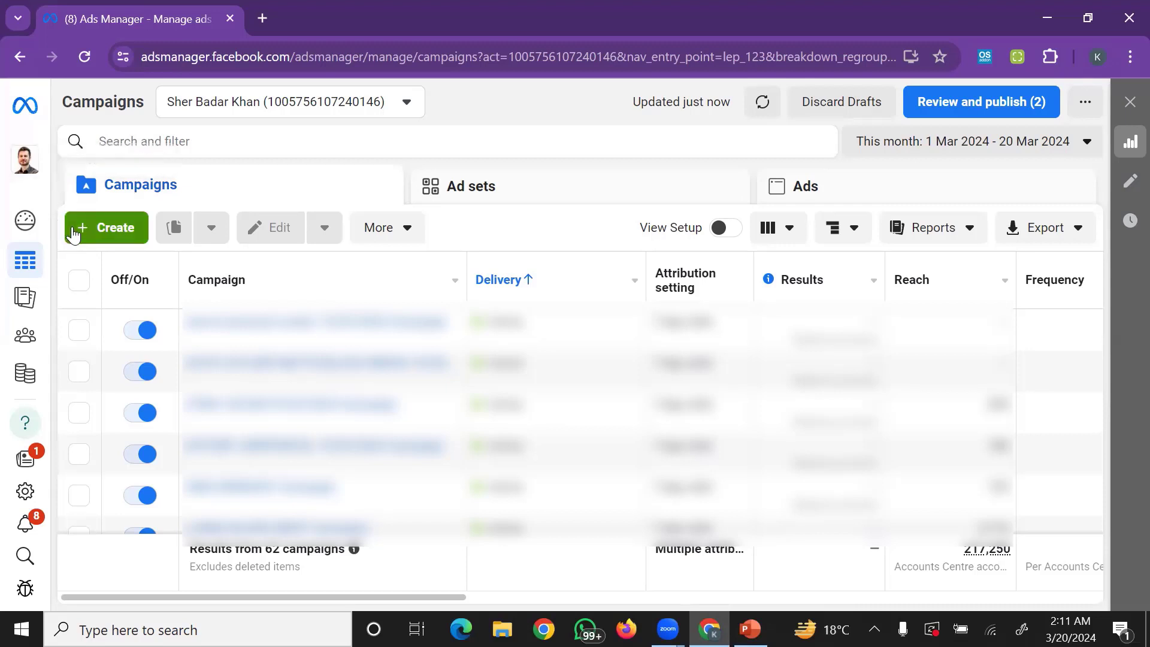
left_click(257, 27)
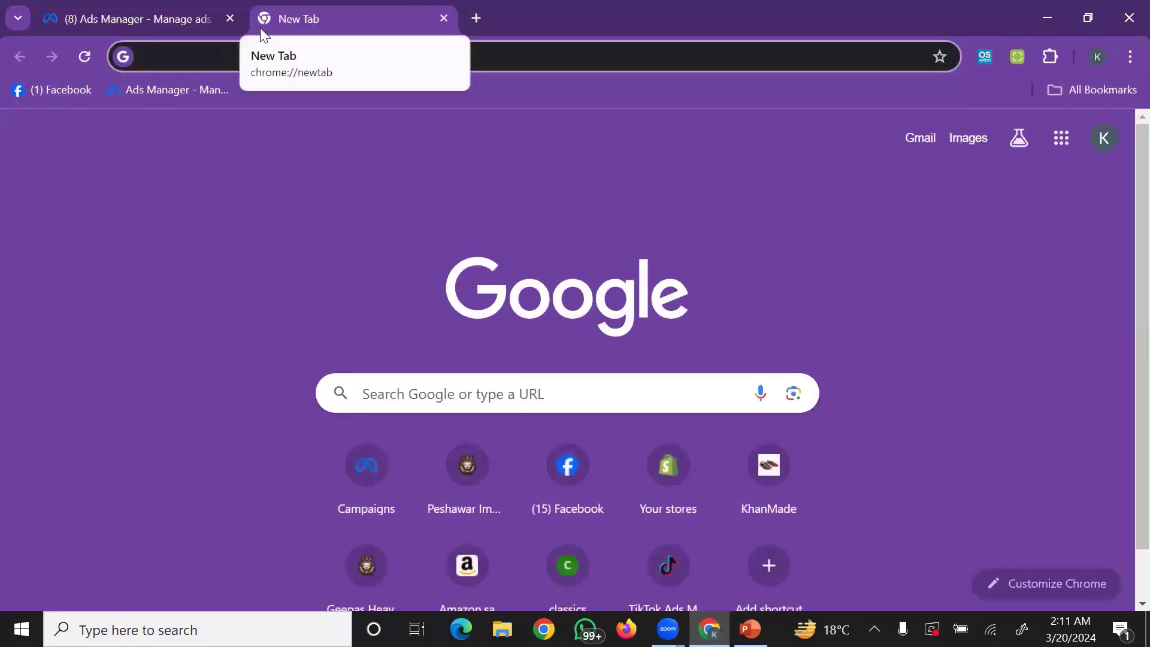
type("how to coo")
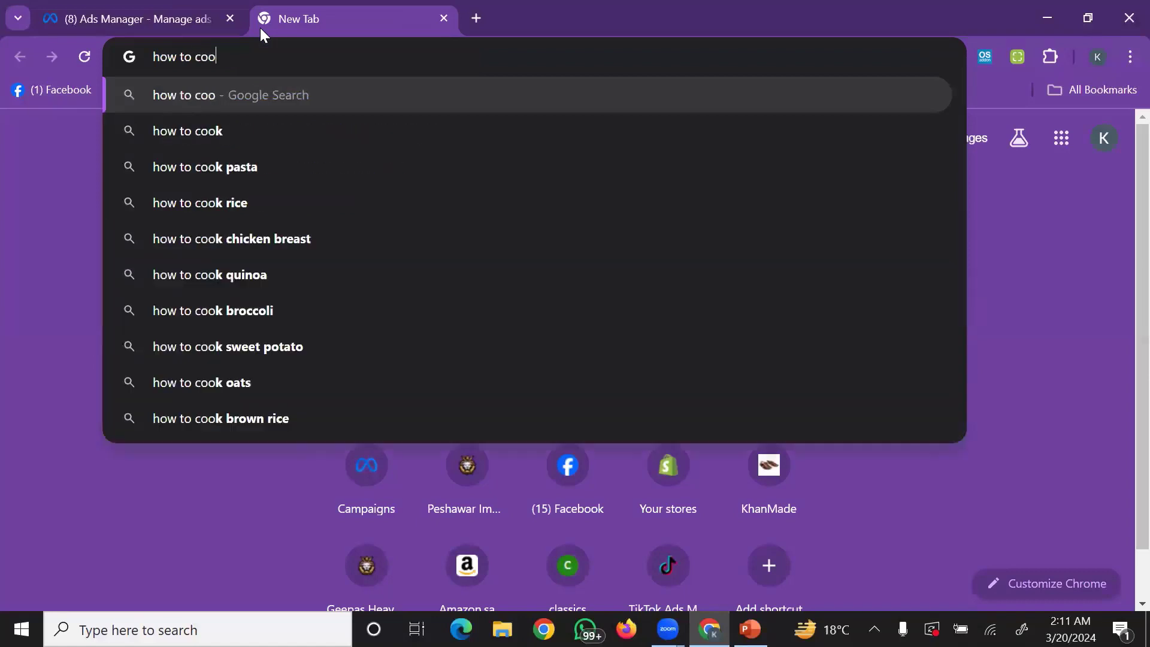
key("BackSpace")
type("nnect ")
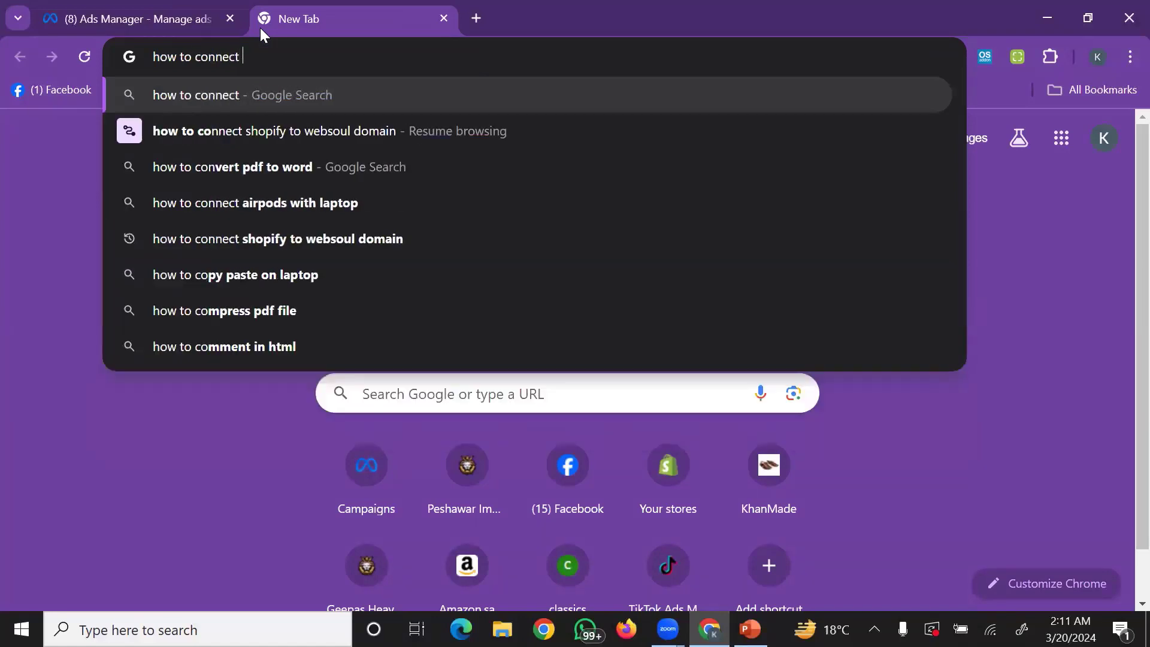
type("instagram")
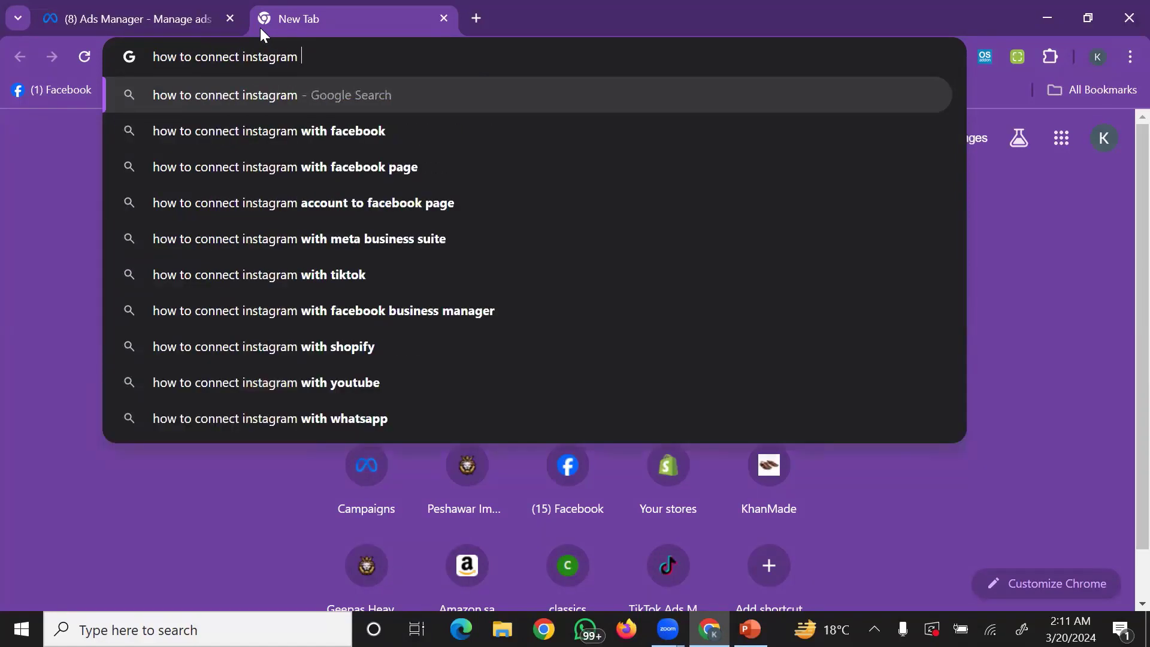
left_click(408, 167)
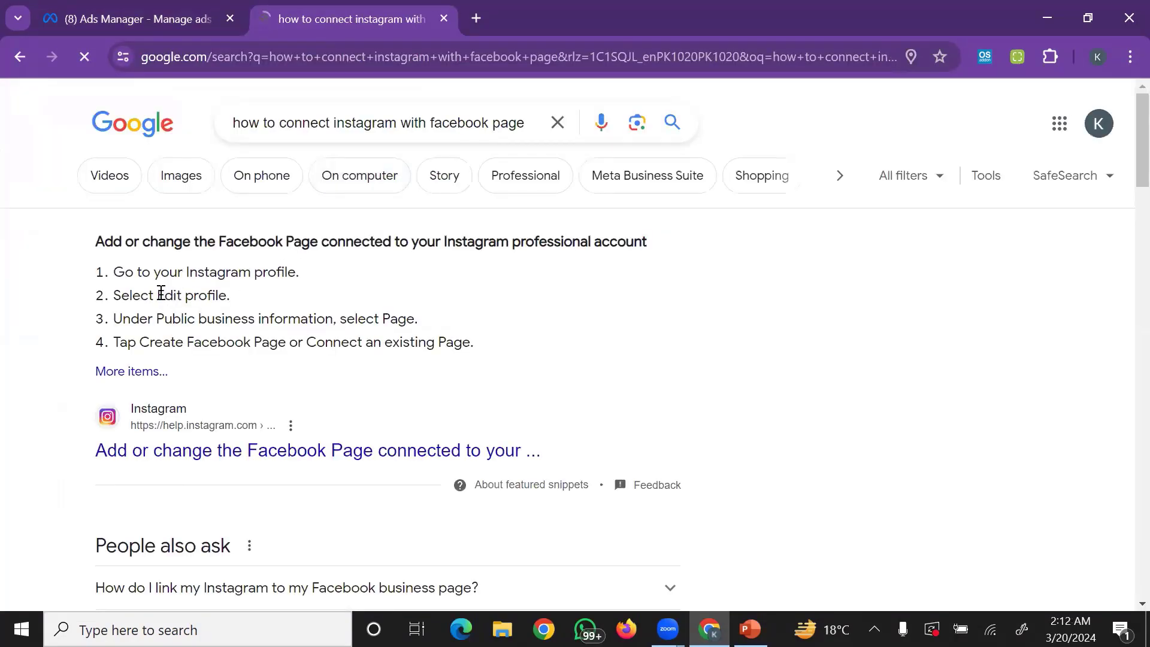
- Read the steps for connecting an existing Facebook Page to an Instagram profile, and close the search tab
left_click_drag(157, 296, 227, 298)
left_click(225, 298)
left_click_drag(157, 319, 419, 320)
left_click(294, 320)
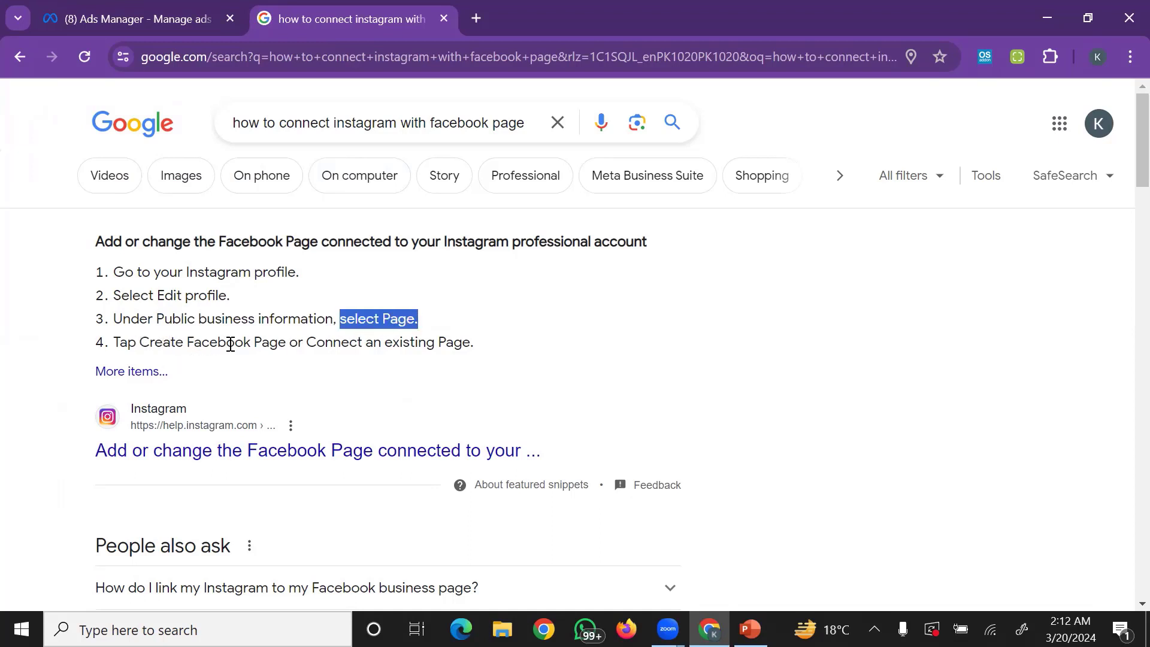
left_click_drag(307, 342, 470, 342)
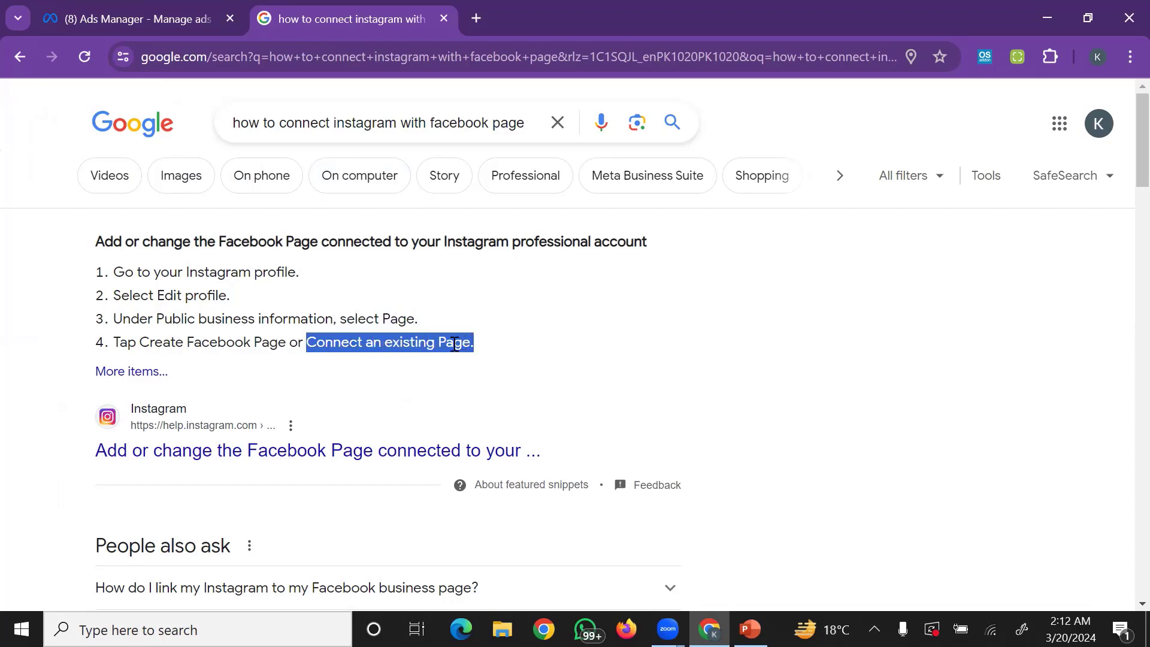
left_click(444, 19)
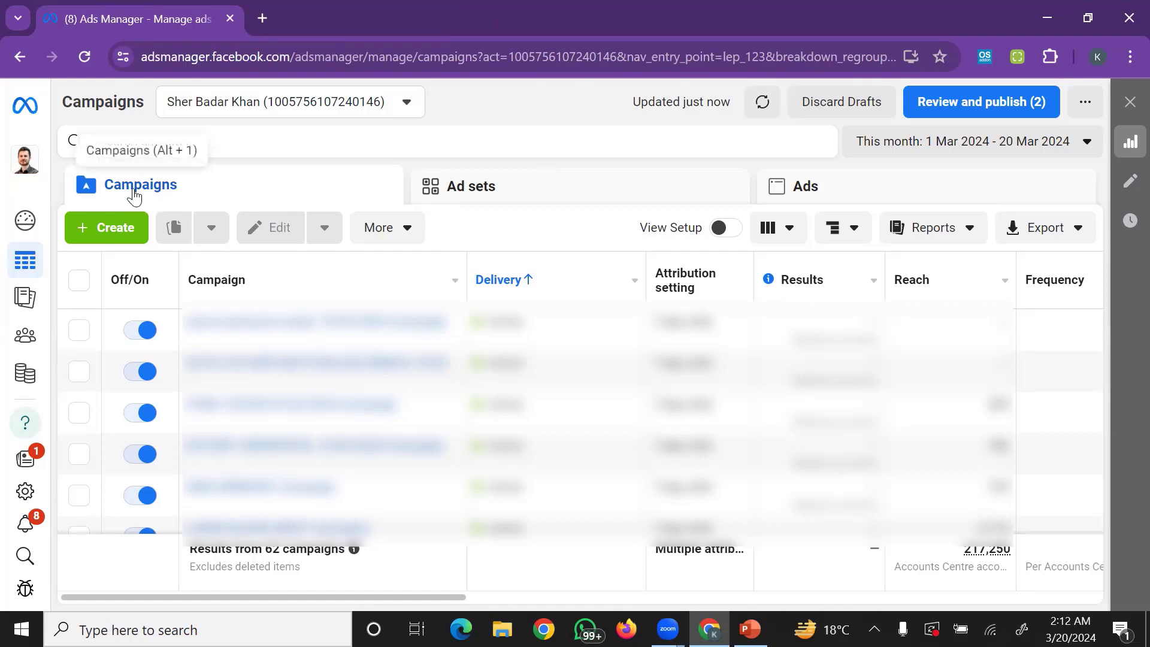
- Start creating a new campaign with Auction as the buying type
left_click(86, 237)
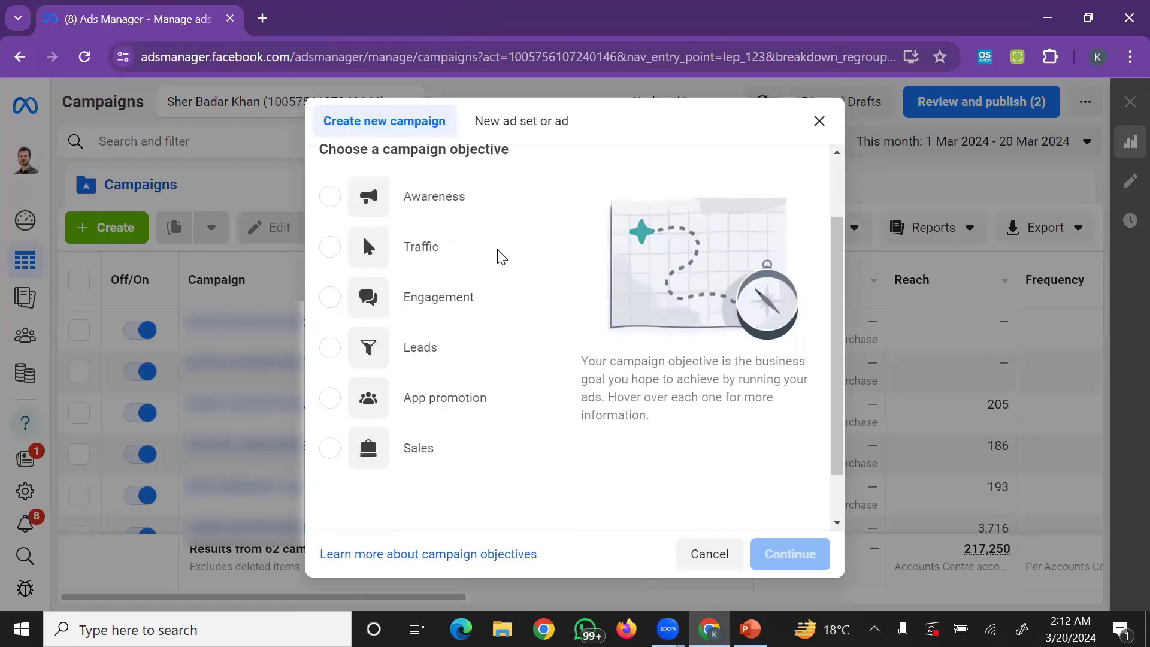
left_click(391, 182)
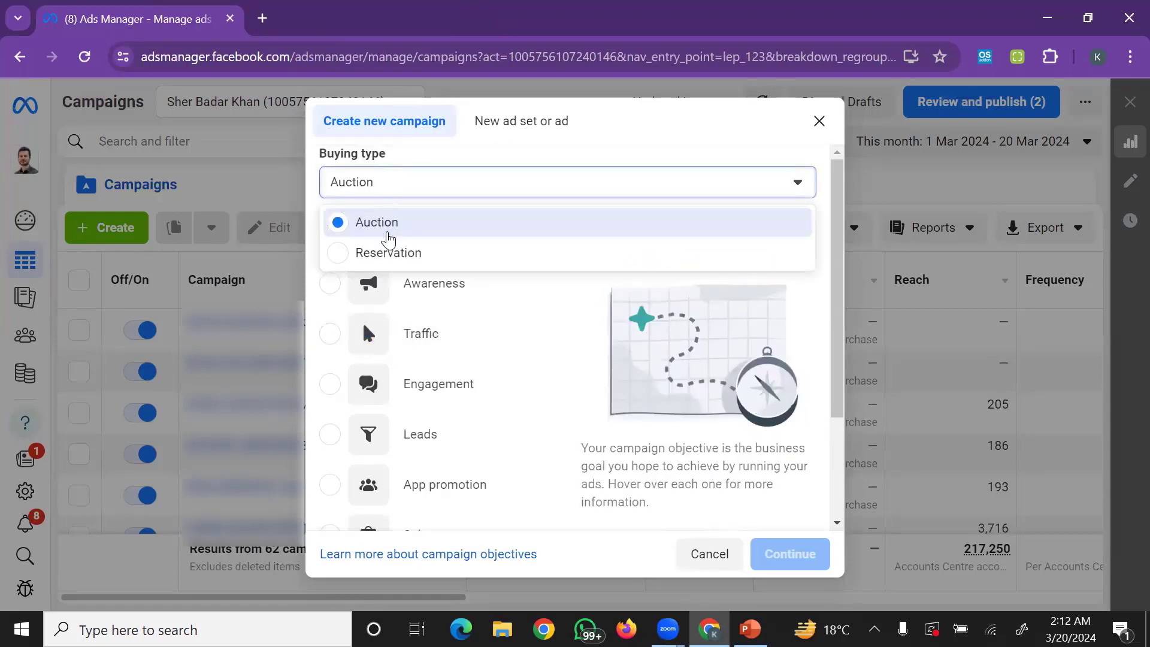
left_click(388, 232)
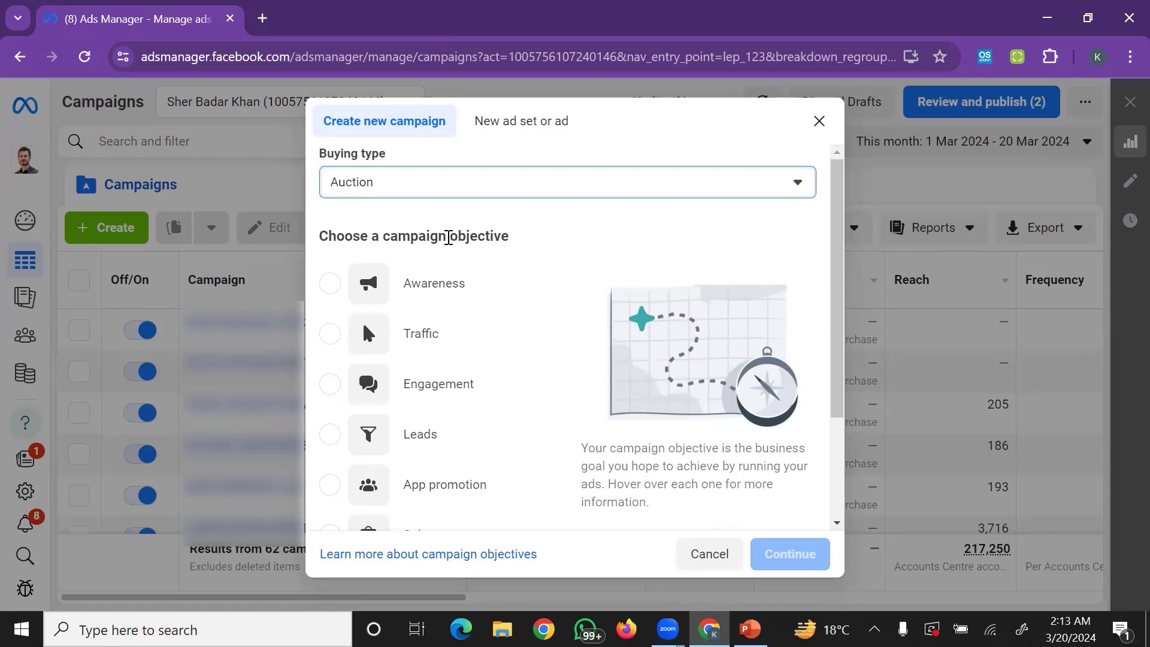
left_click_drag(446, 235, 521, 244)
left_click(503, 237)
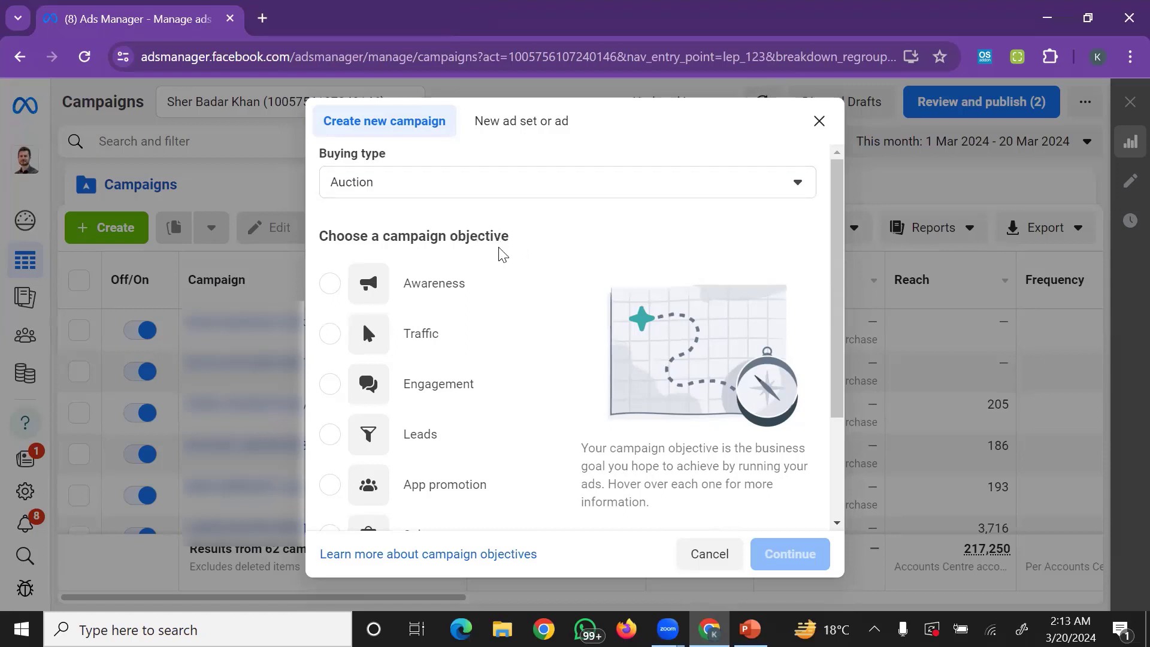
- Choose Sales as the campaign objective and continue to the campaign setup choice
scroll(479, 242, "down", 2)
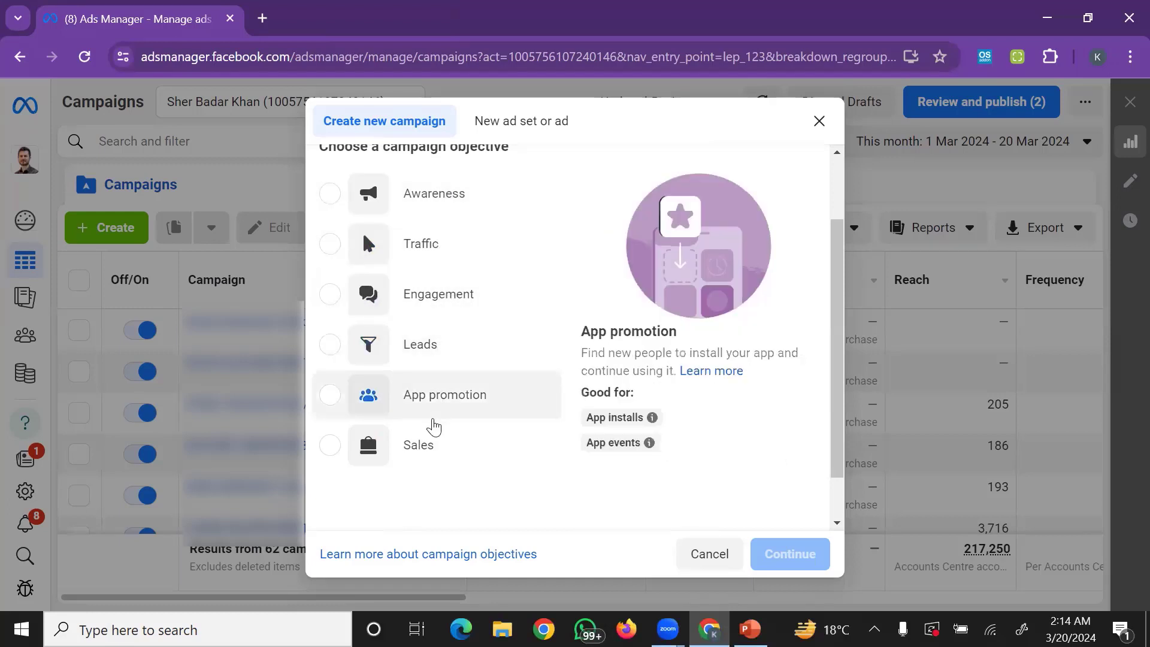
scroll(419, 450, "down", 1)
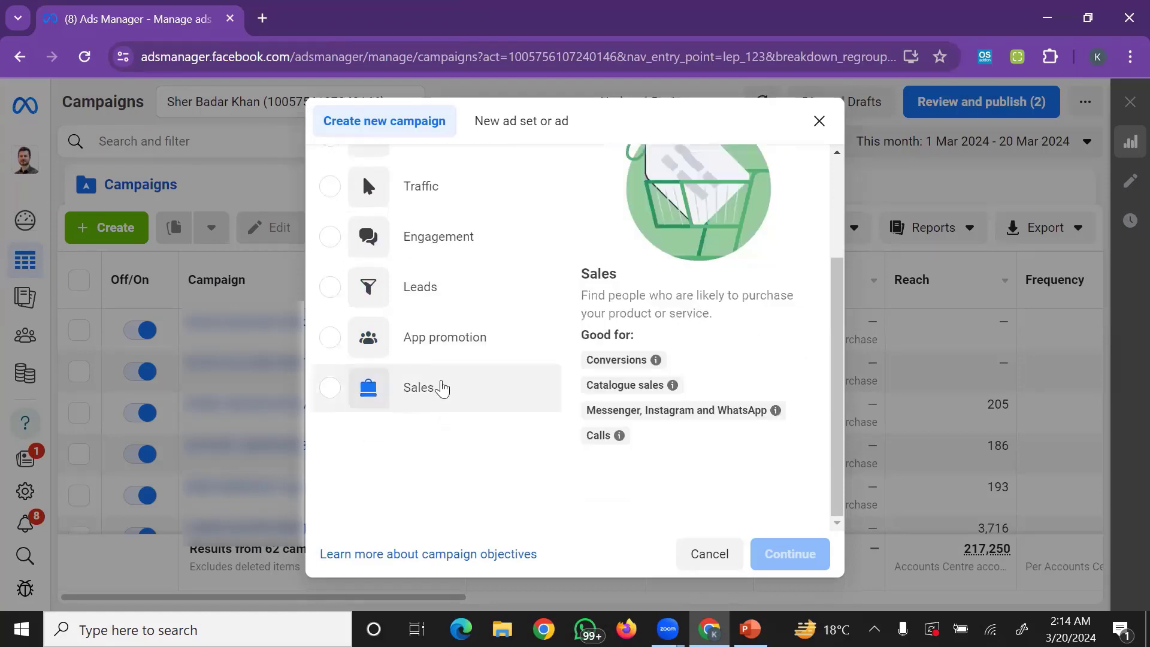
left_click(442, 388)
mouse_move(629, 435)
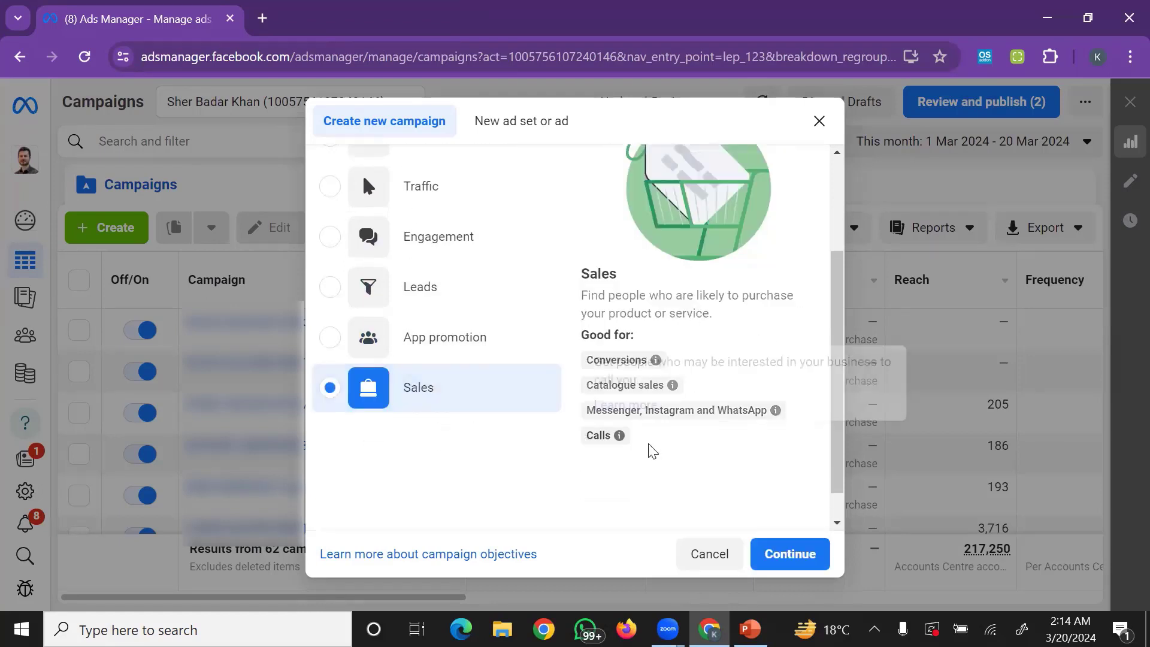
scroll(689, 426, "down", 1)
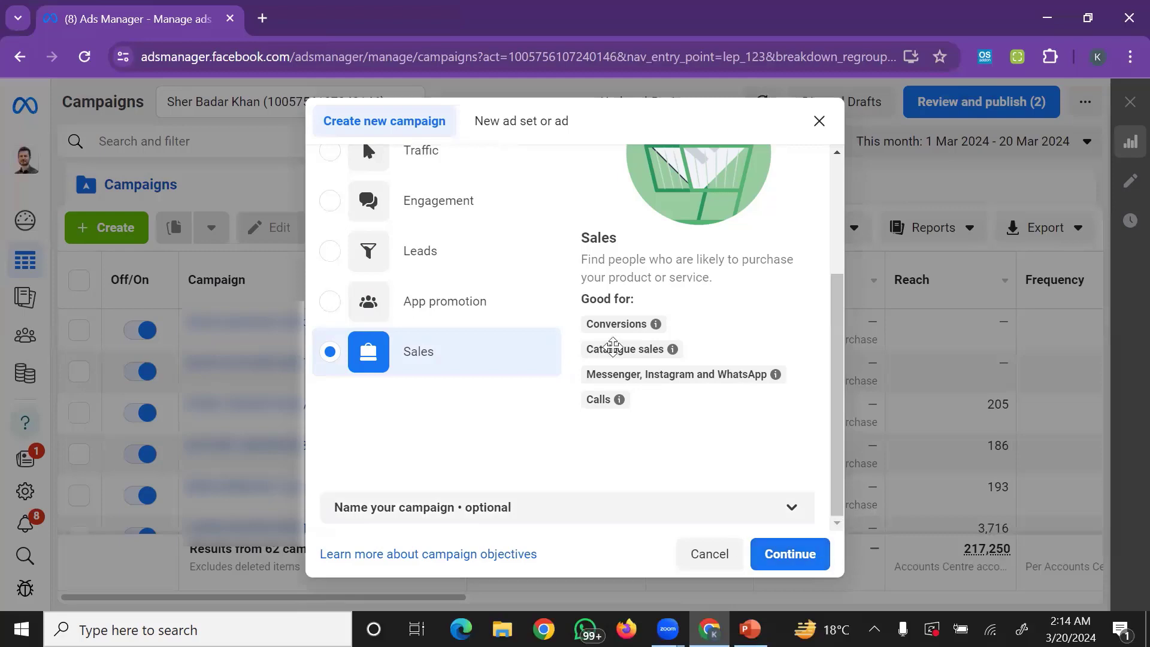
left_click(779, 556)
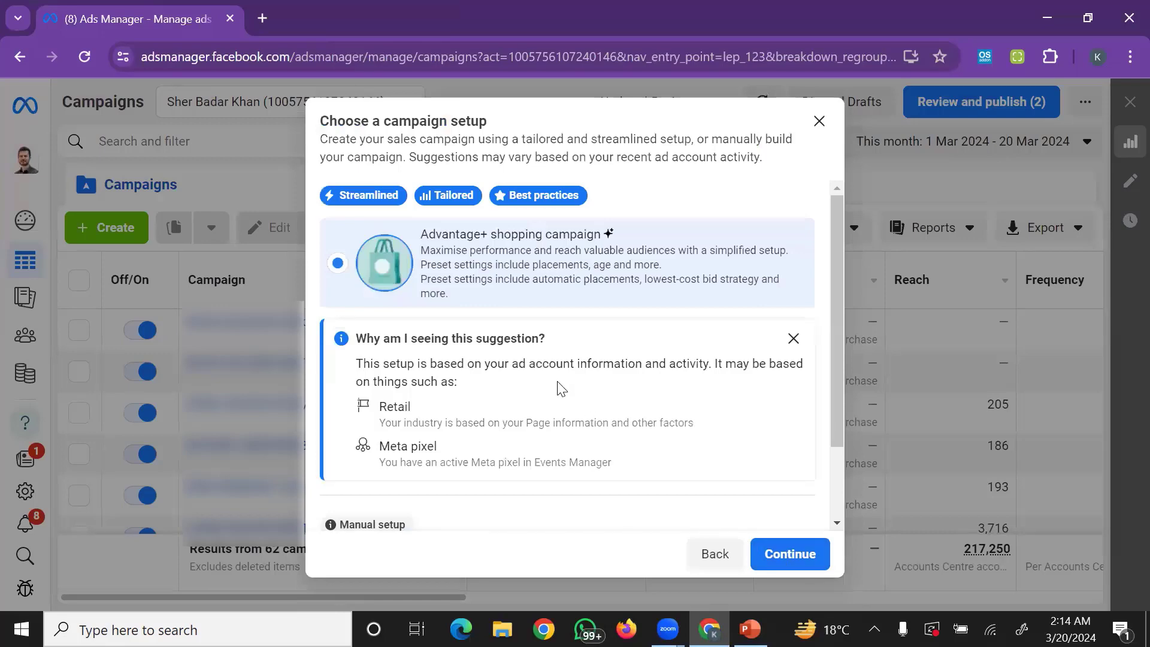
- Choose the Manual sales campaign setup instead of Advantage+ shopping campaign and continue to the campaign editor
scroll(527, 367, "down", 2)
scroll(525, 365, "up", 2)
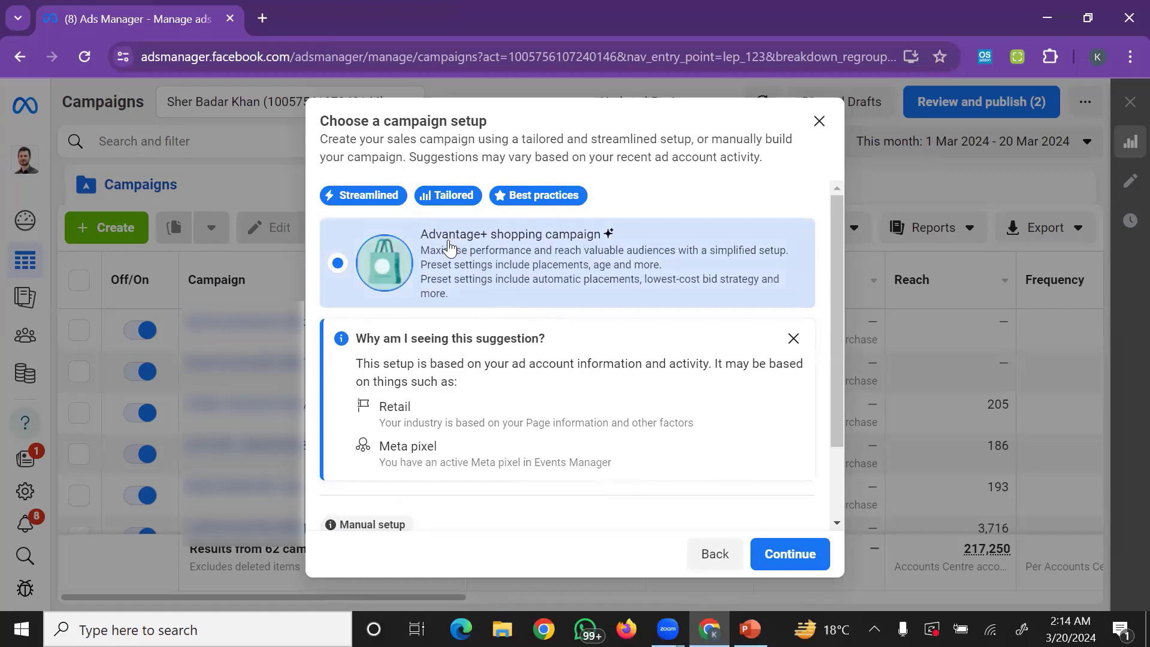
scroll(531, 243, "down", 2)
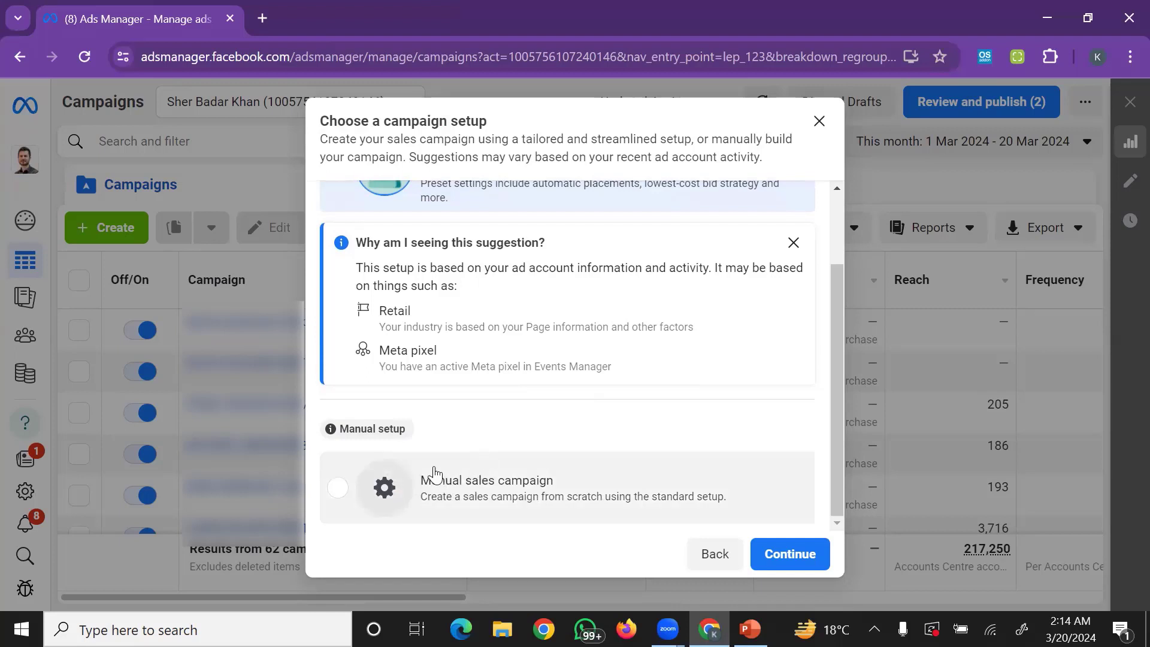
left_click(457, 486)
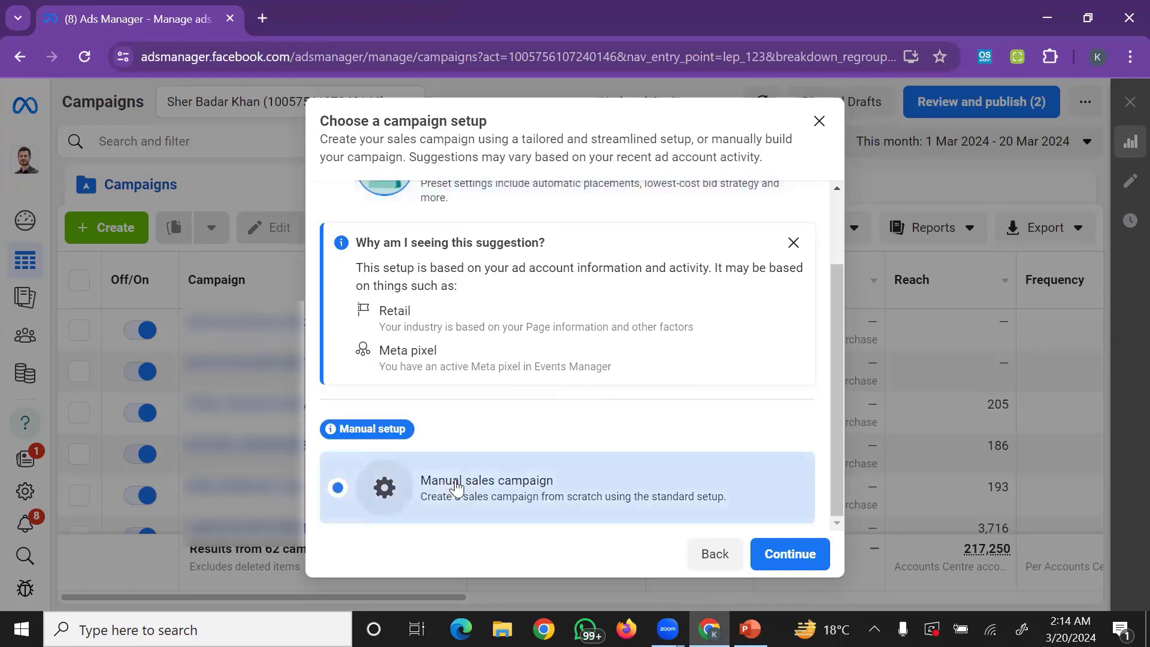
left_click(806, 555)
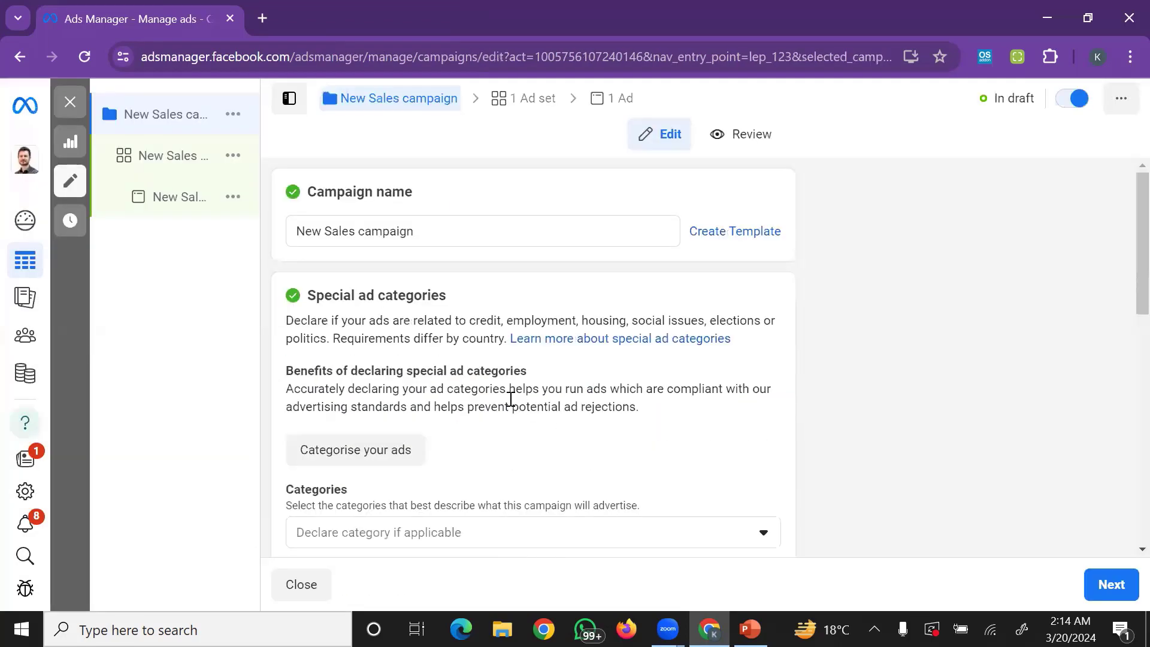
- Rename the campaign as DEMO-PRODUCT-AD
triple_click(396, 231)
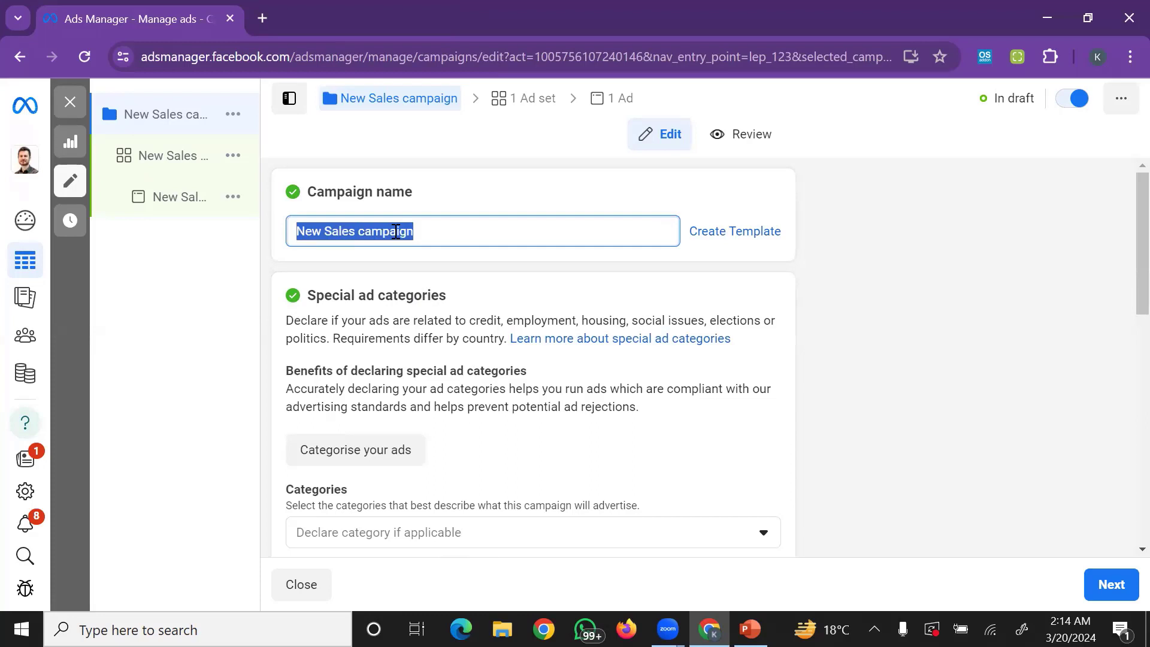
type("DEMO")
type("-A")
key("BackSpace")
type("PRODUCT-AD")
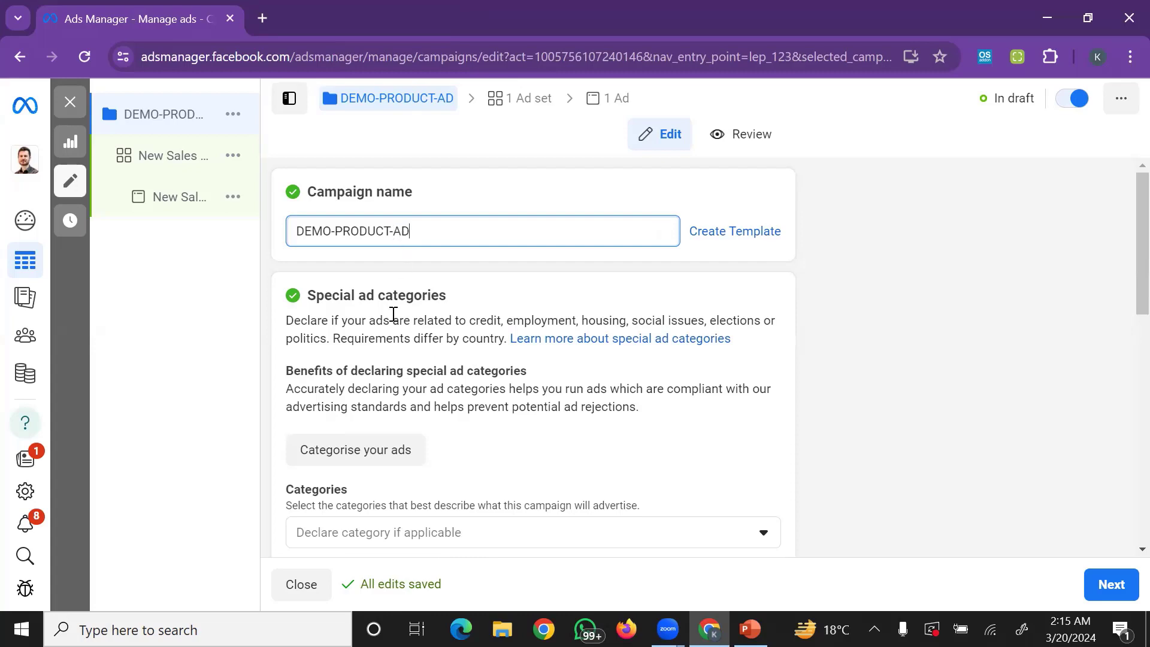
- Review the special ad categories section and its ad categorisation questionnaire, closing the questionnaire without answering
scroll(391, 318, "down", 3)
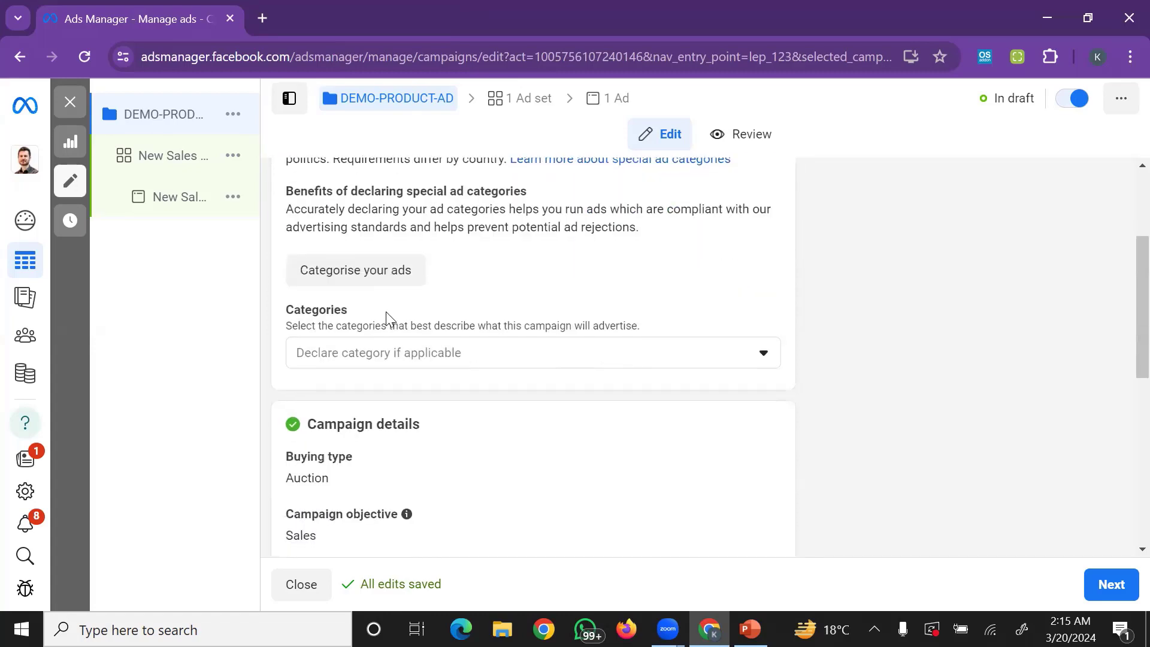
scroll(387, 319, "up", 1)
left_click(354, 360)
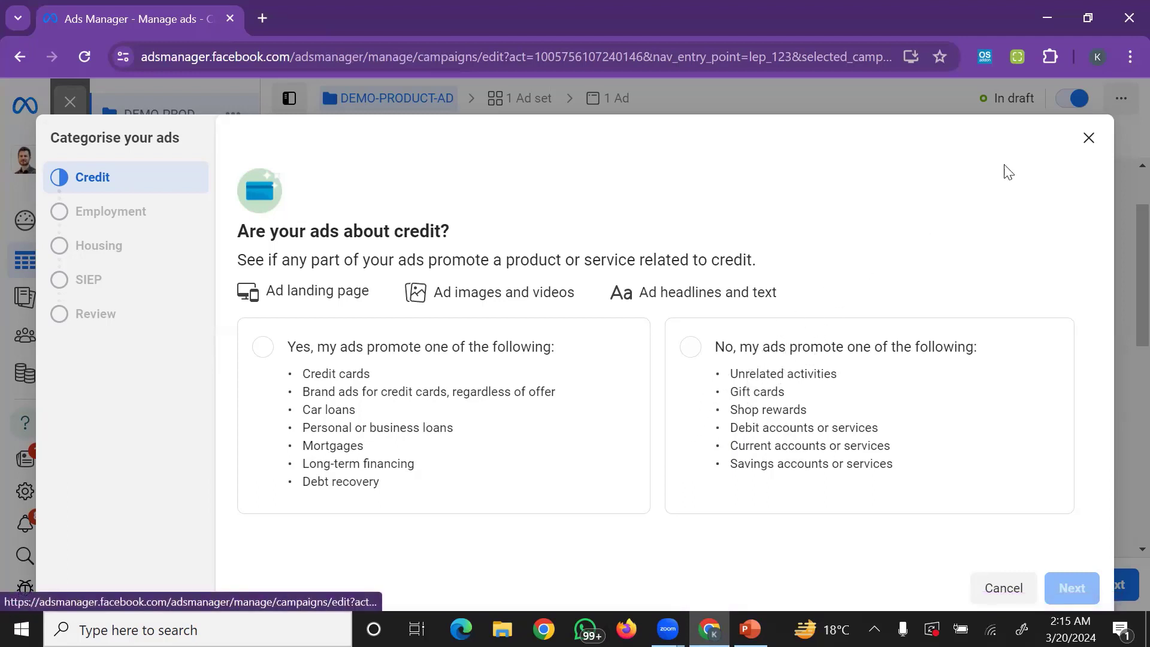
left_click(1089, 139)
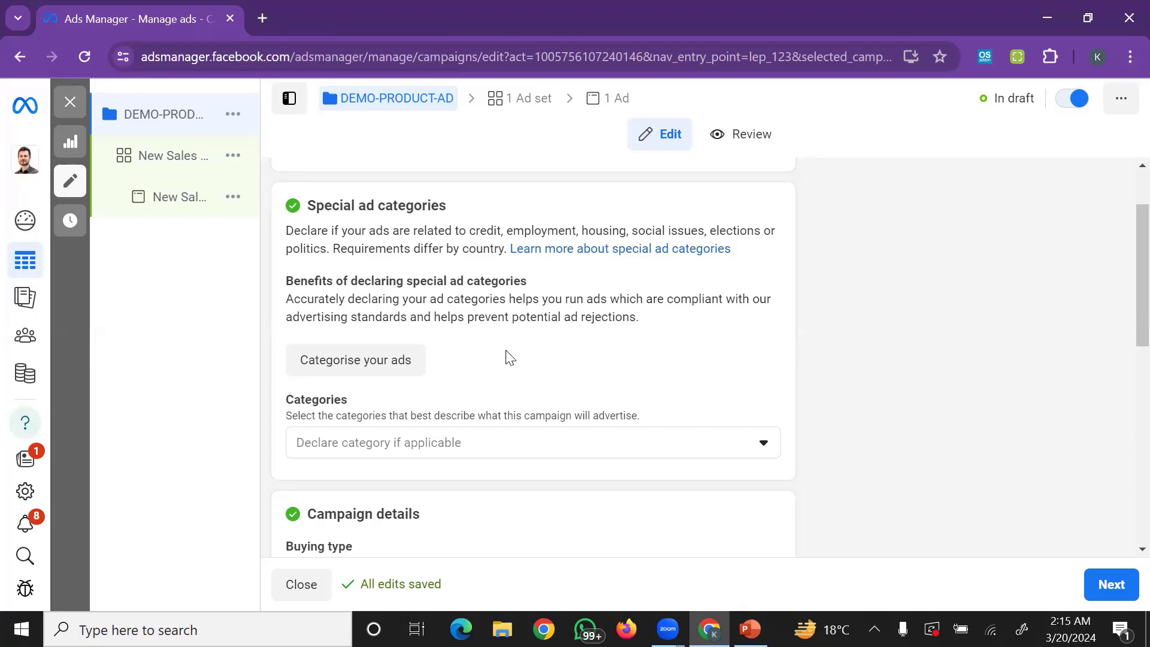
scroll(406, 329, "down", 2)
scroll(358, 329, "up", 3)
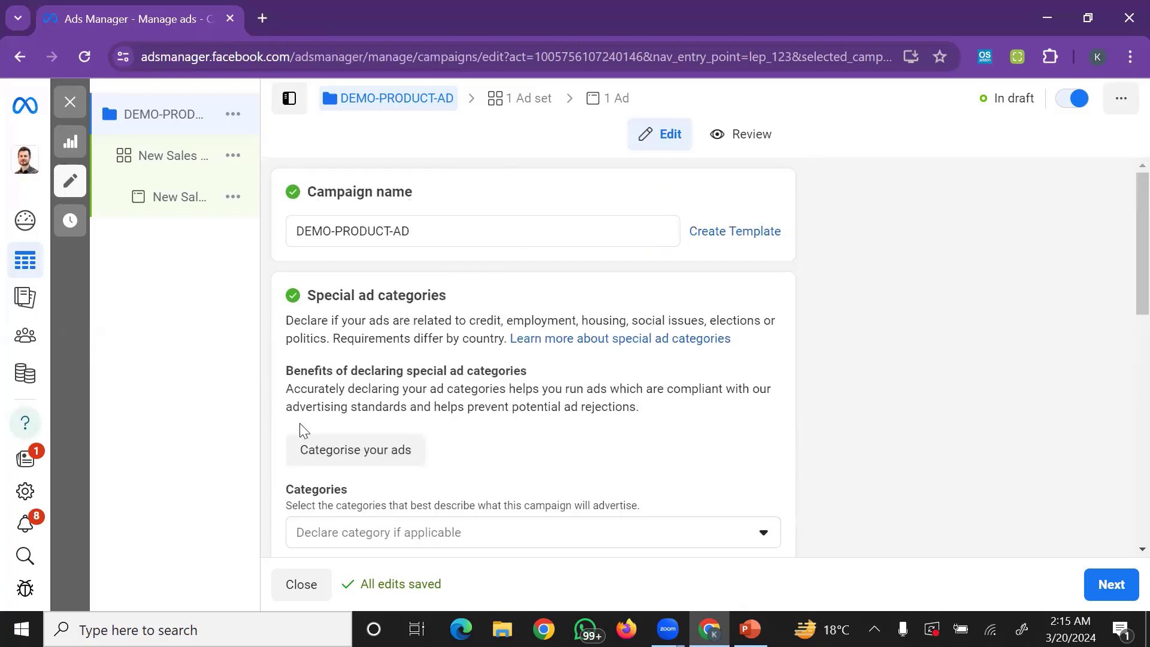
- Expand the additional campaign details, enable a campaign spending limit and enter 500 as the amount
scroll(450, 453, "down", 6)
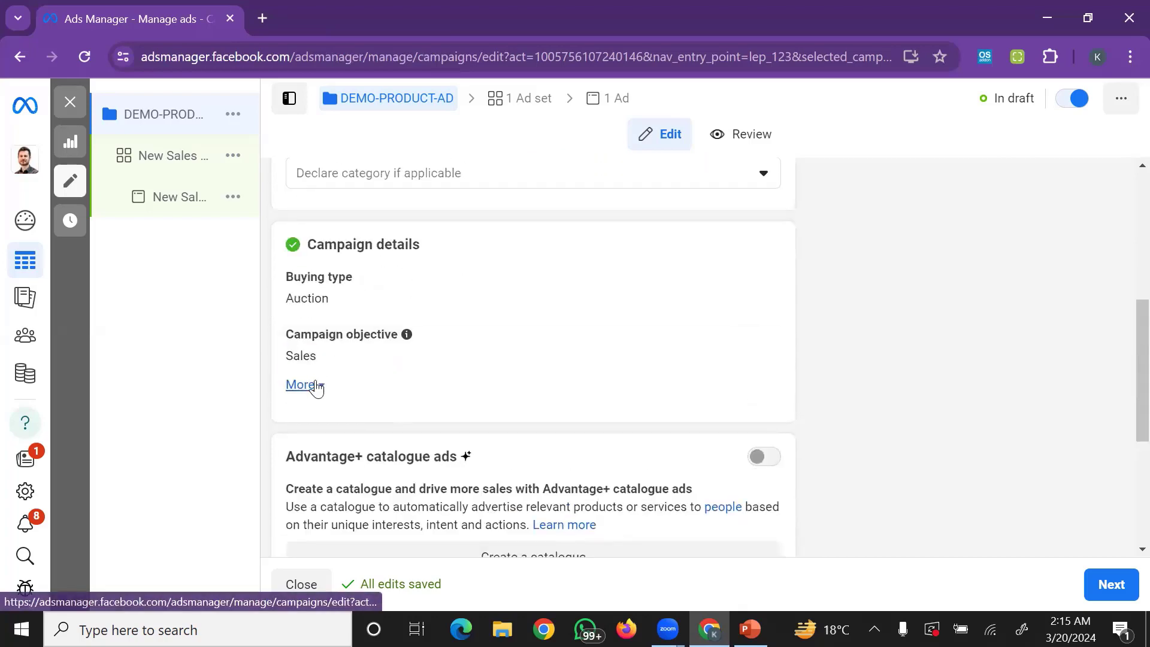
left_click(313, 385)
scroll(366, 390, "down", 3)
scroll(327, 354, "up", 1)
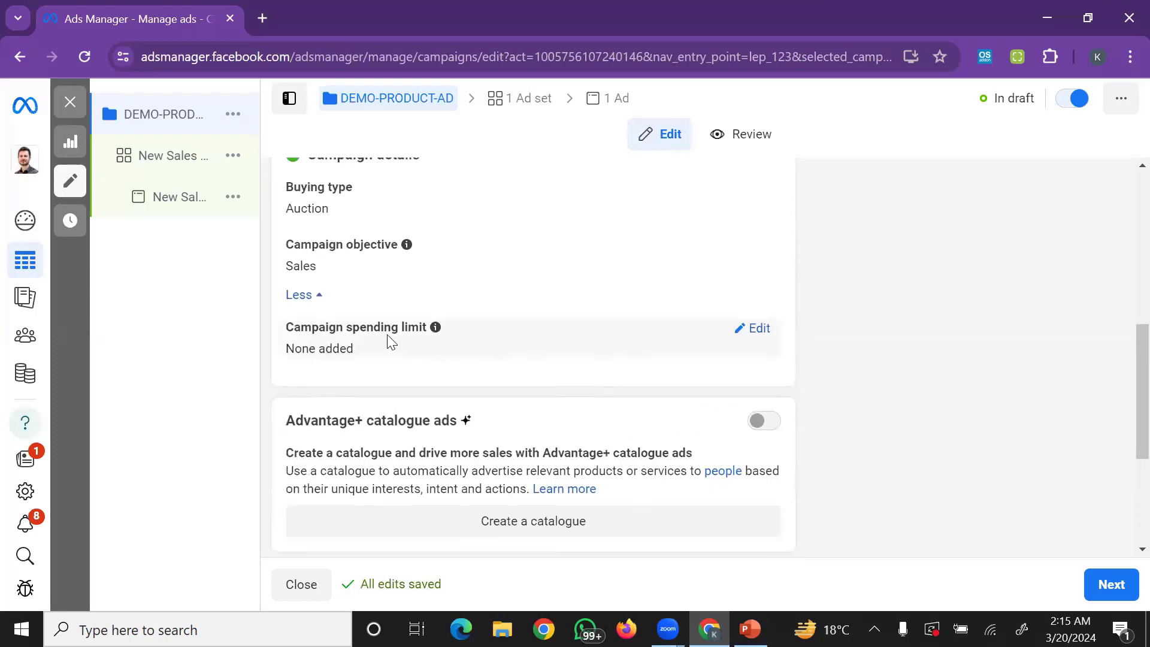
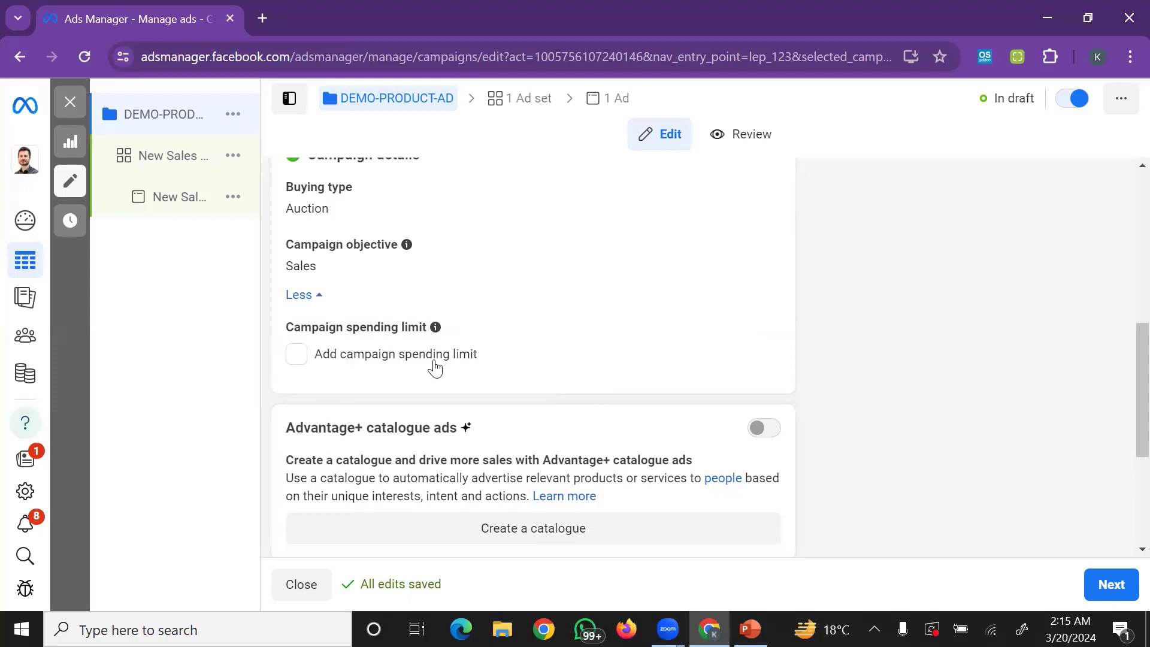
left_click(366, 359)
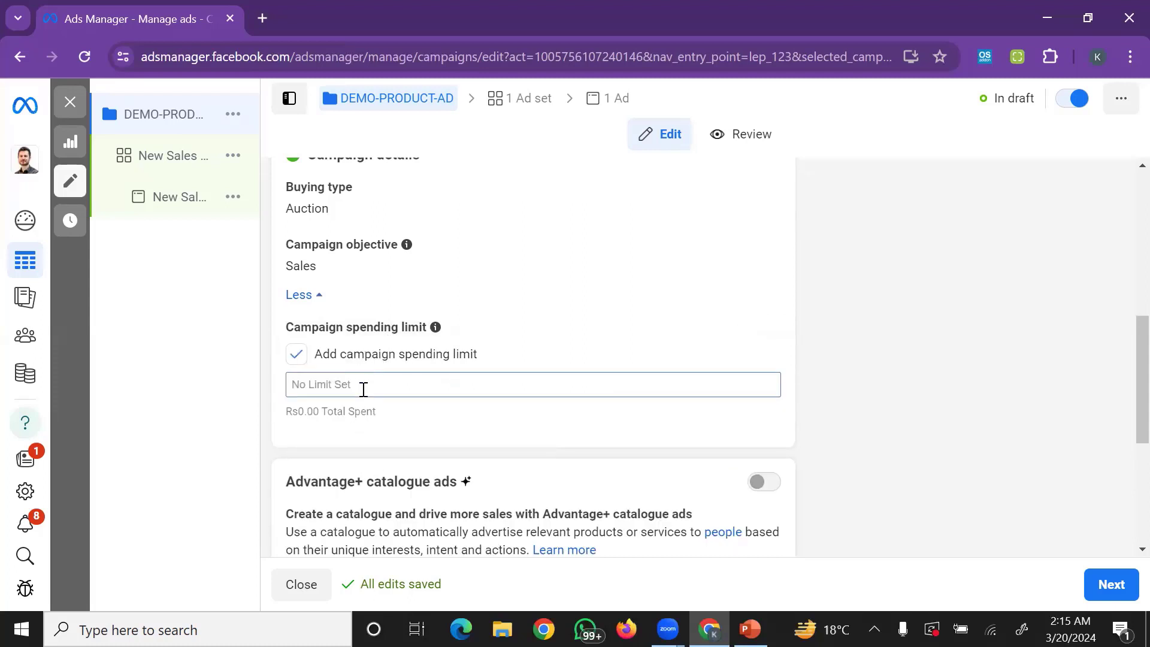
type("500")
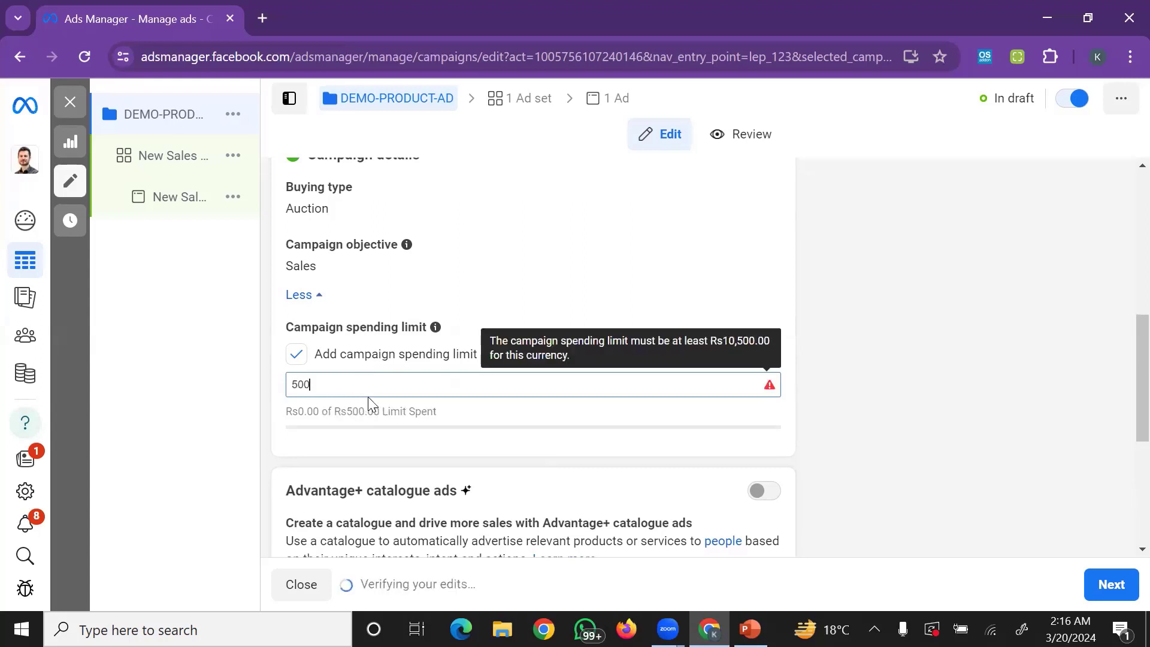
- Clear the campaign spending limit amount and remove the spending limit from the campaign
key("BackSpace")
key("BackSpace")
key("BackSpace")
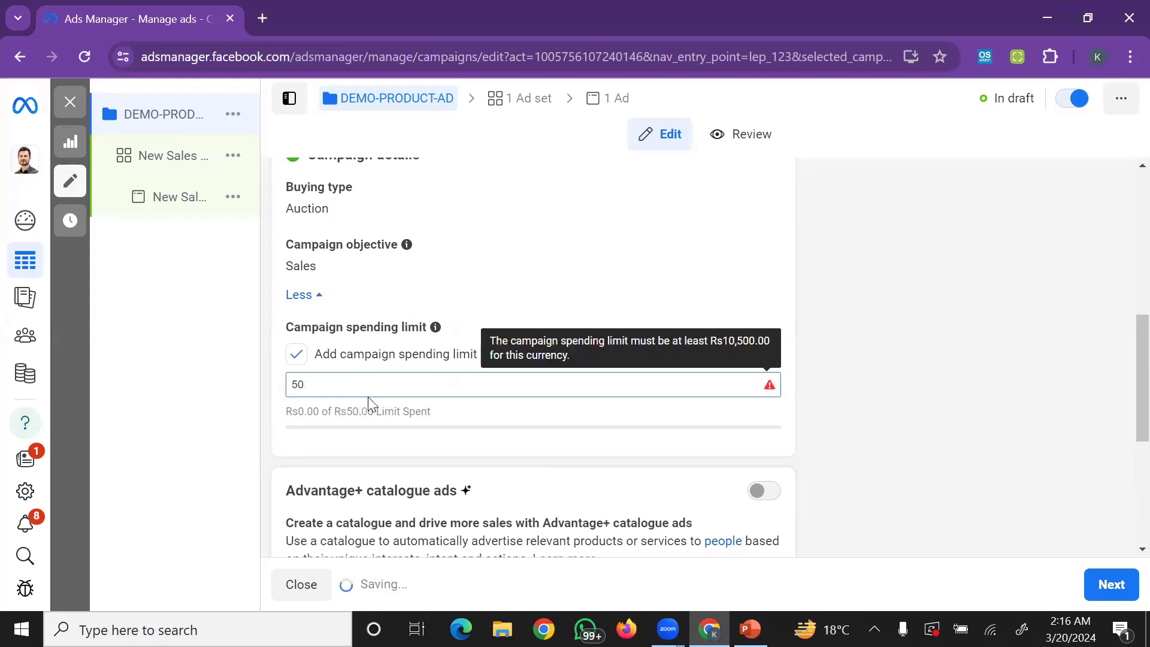
left_click(297, 355)
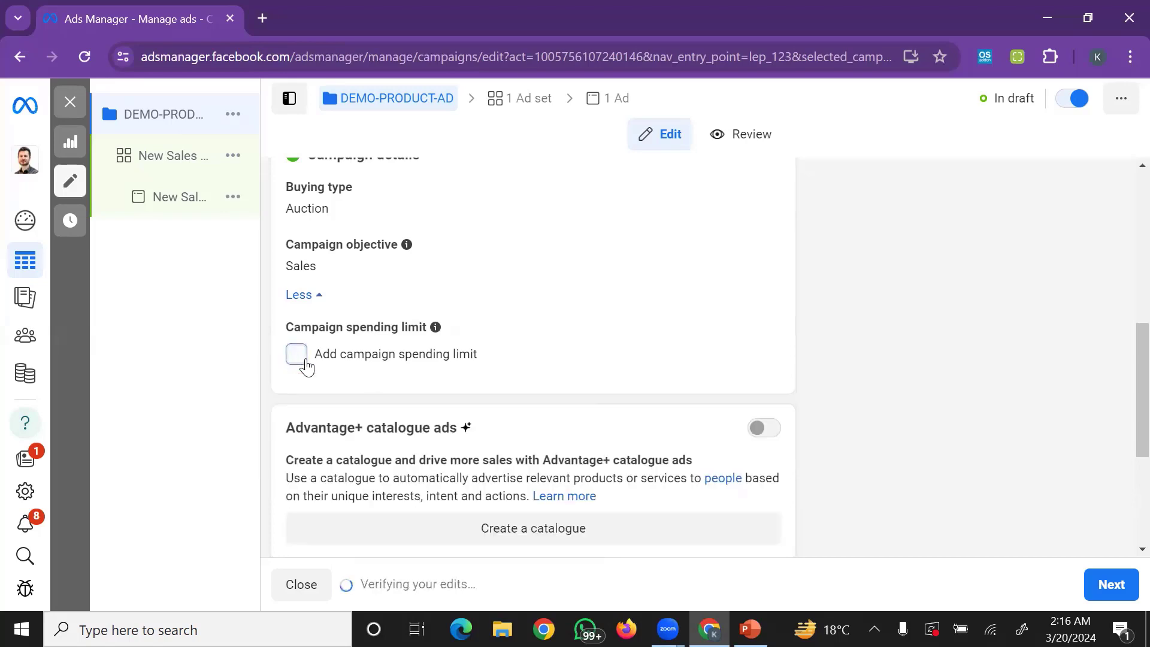
- Try out the campaign's A/B test option by turning it on and back off
scroll(337, 367, "down", 1)
scroll(343, 366, "down", 2)
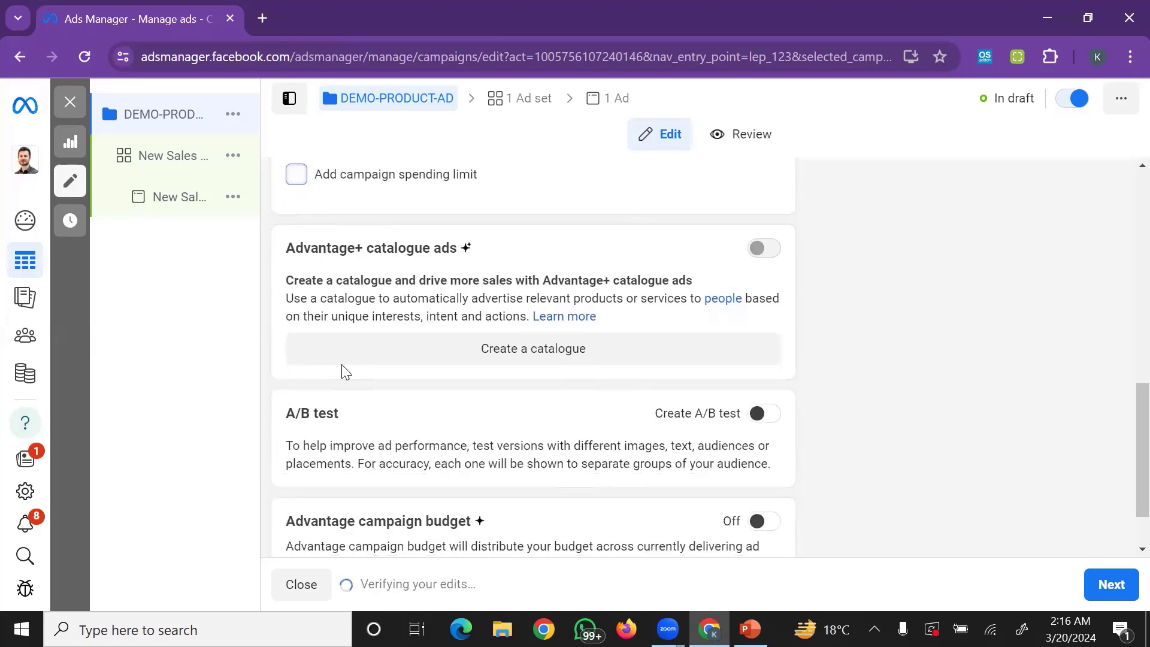
scroll(341, 369, "down", 1)
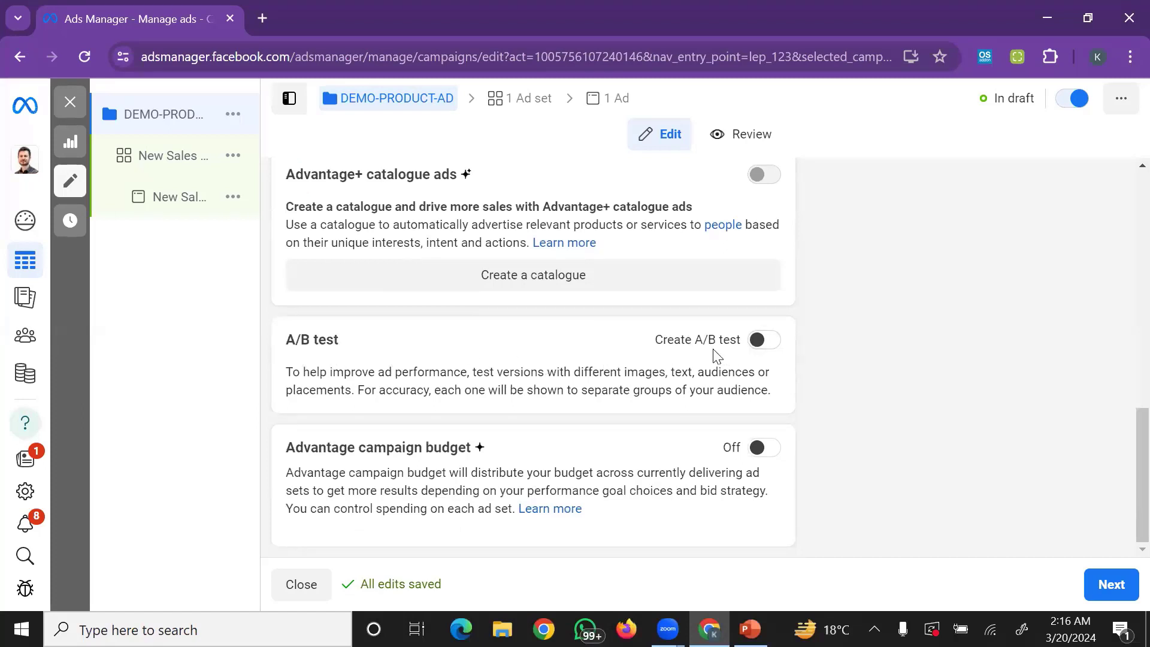
left_click(767, 342)
scroll(739, 355, "down", 1)
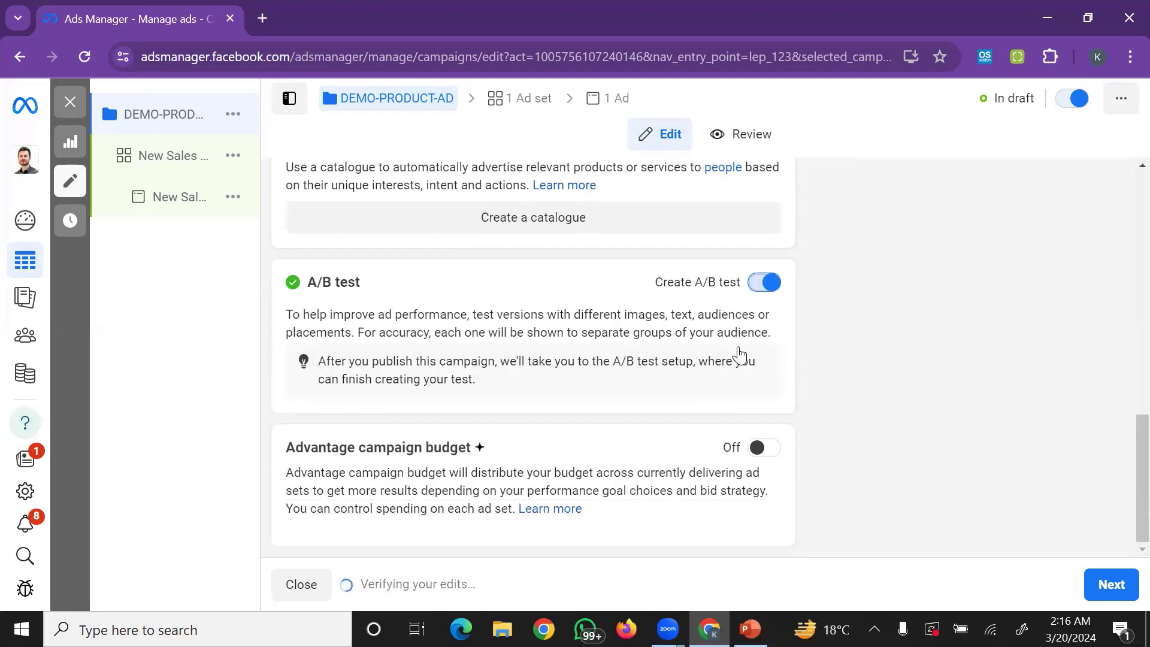
left_click(765, 283)
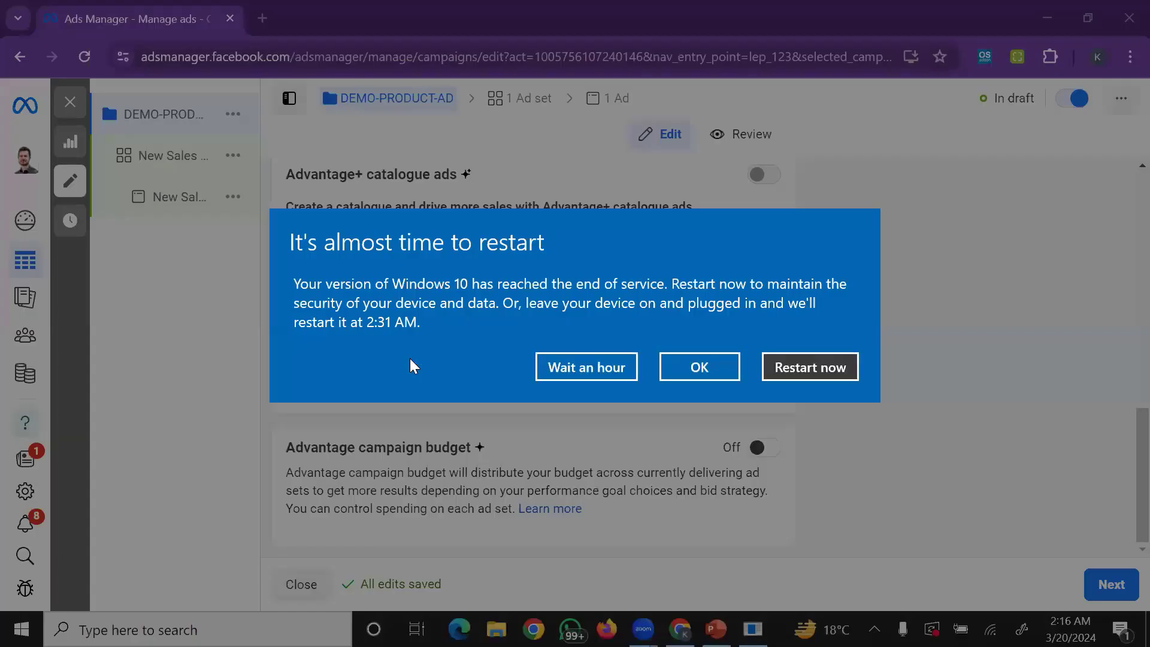
- Postpone the pending Windows restart by an hour
left_click(543, 367)
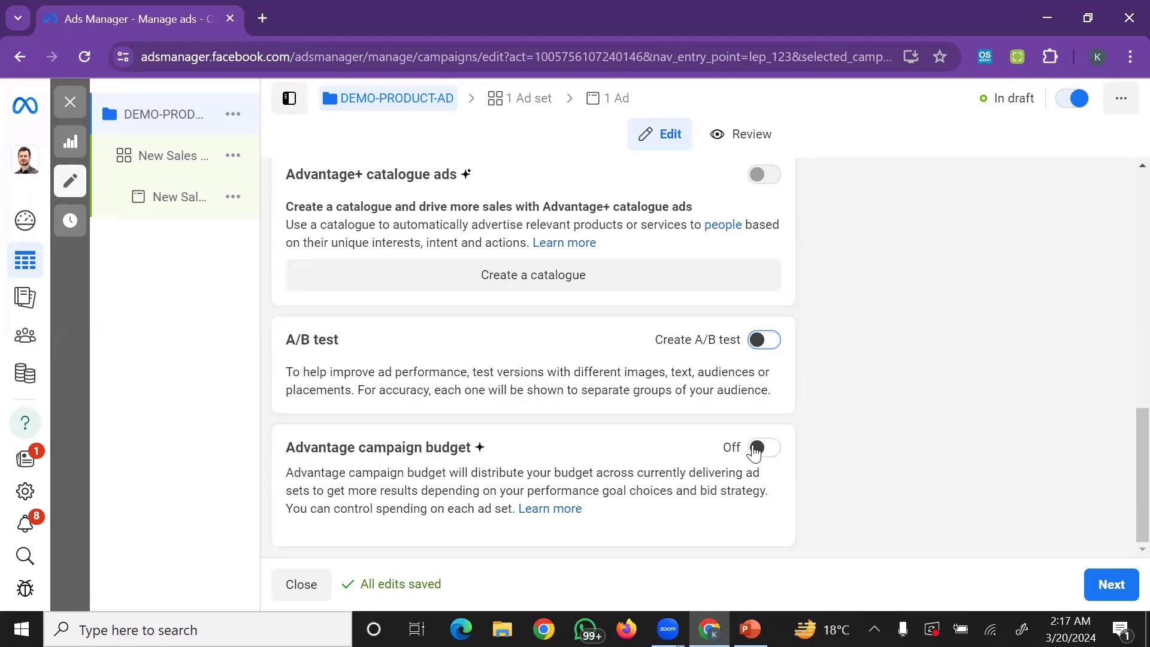
- Continue to the ad set settings and rename the ad set as DEMO-PRODUCT
left_click(1105, 585)
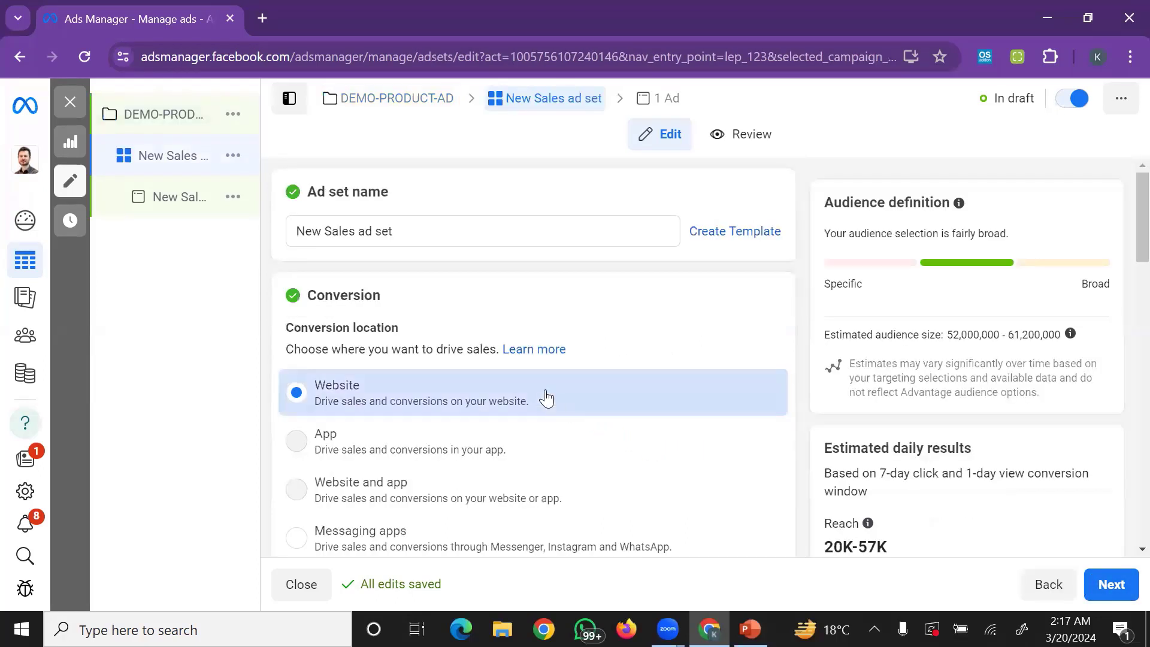
triple_click(394, 228)
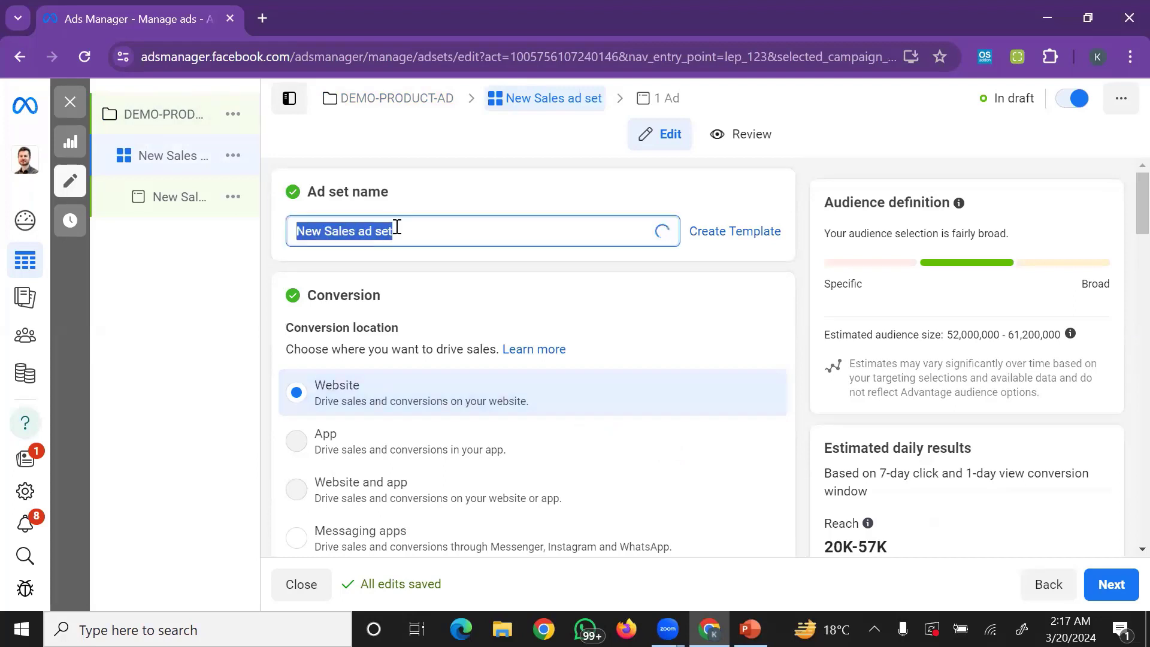
type("DEMO-PRODUCT")
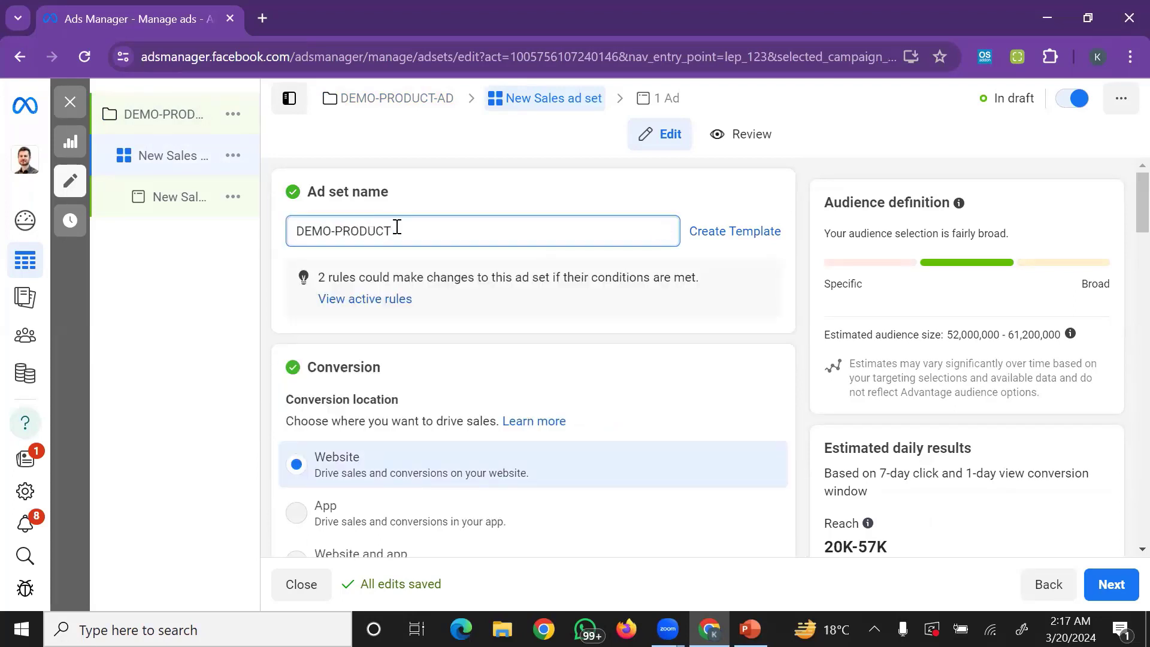
- Review the ad set's performance goals, including the other goals, and choose Maximise number of conversions
scroll(392, 275, "down", 1)
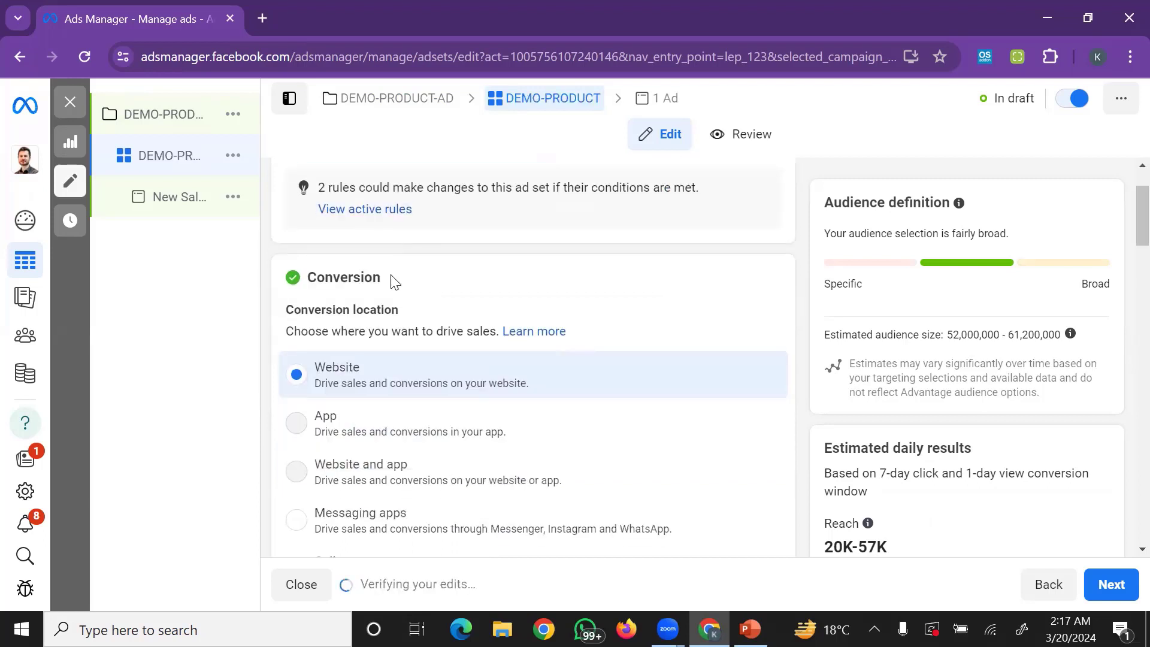
scroll(383, 314, "down", 1)
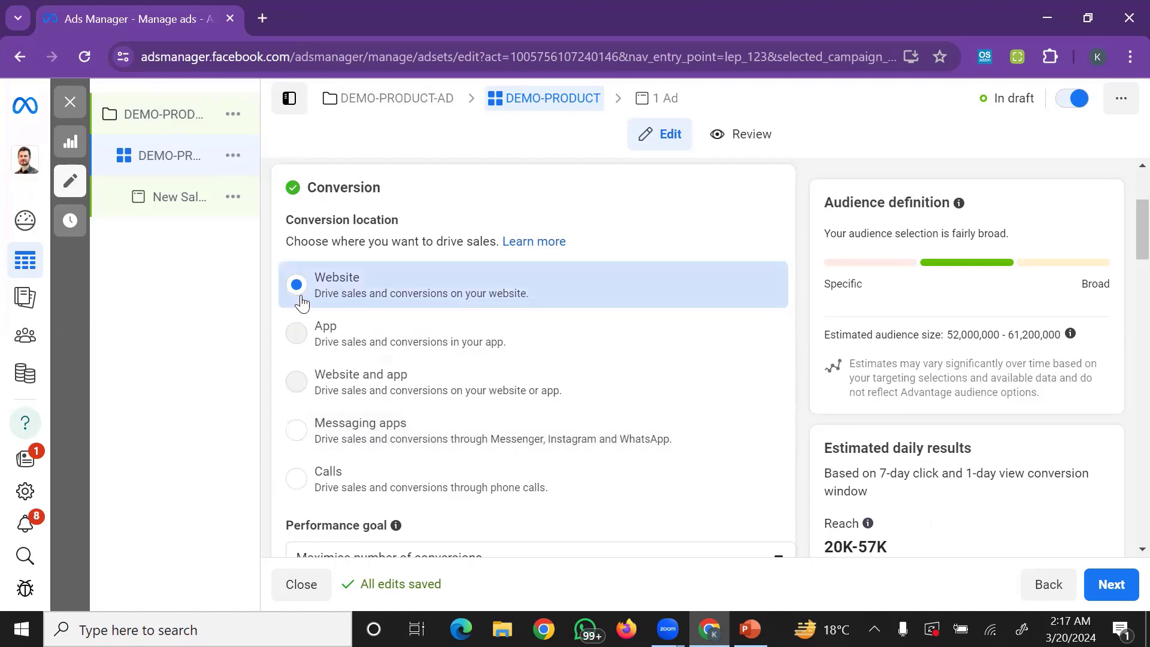
scroll(305, 304, "down", 3)
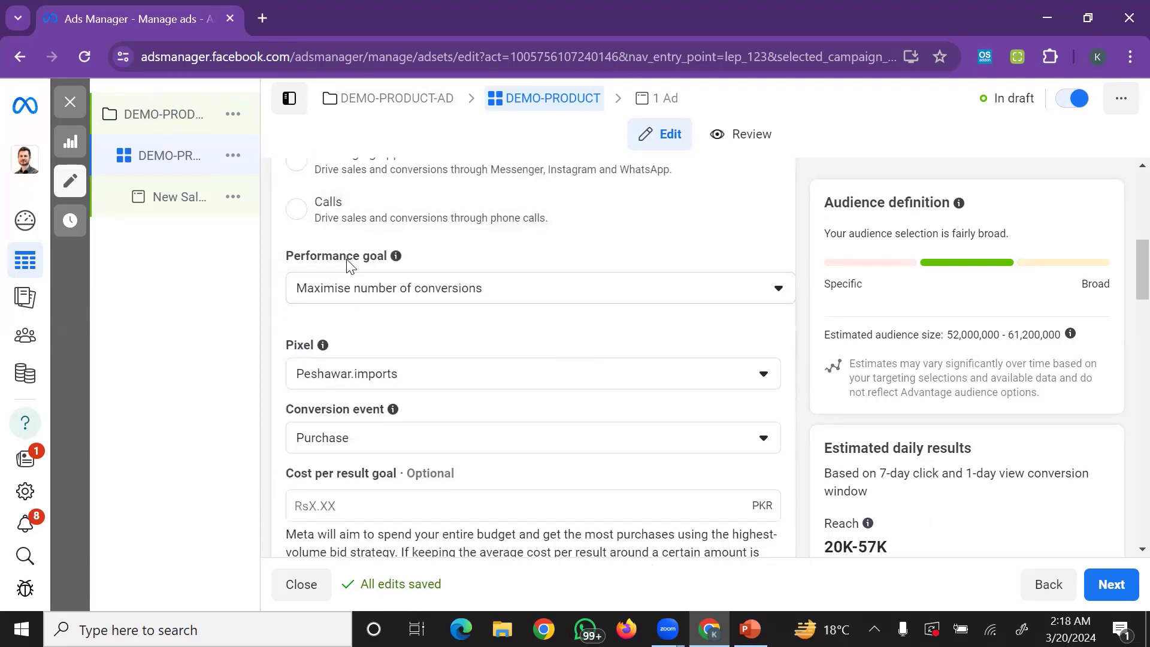
left_click(397, 288)
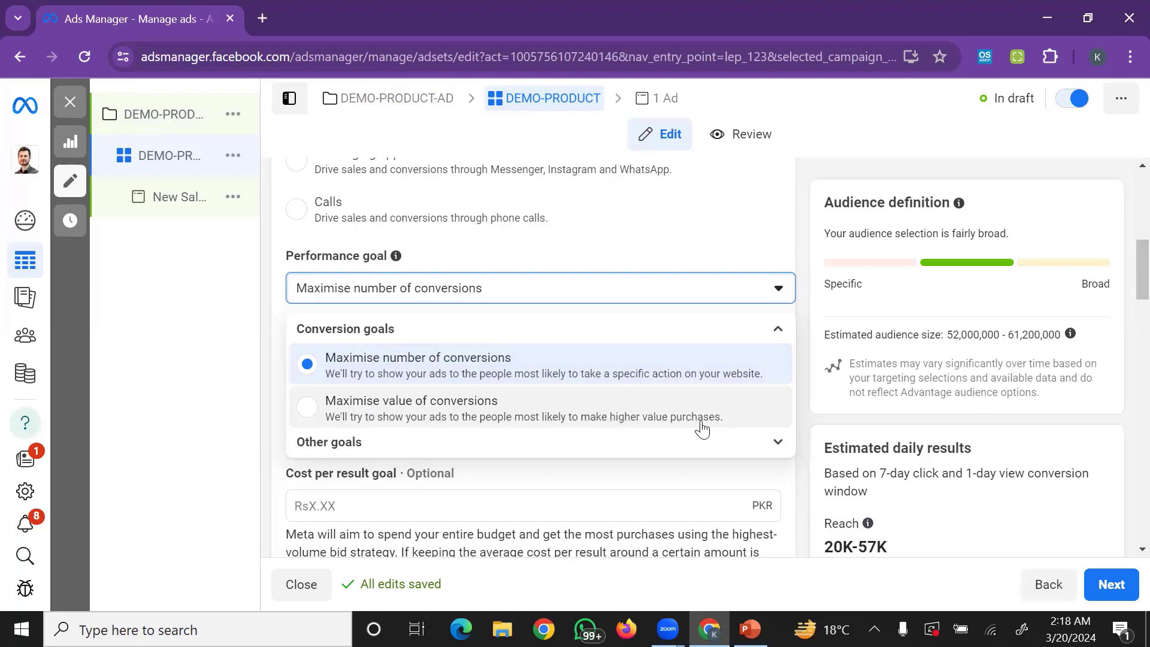
left_click(772, 443)
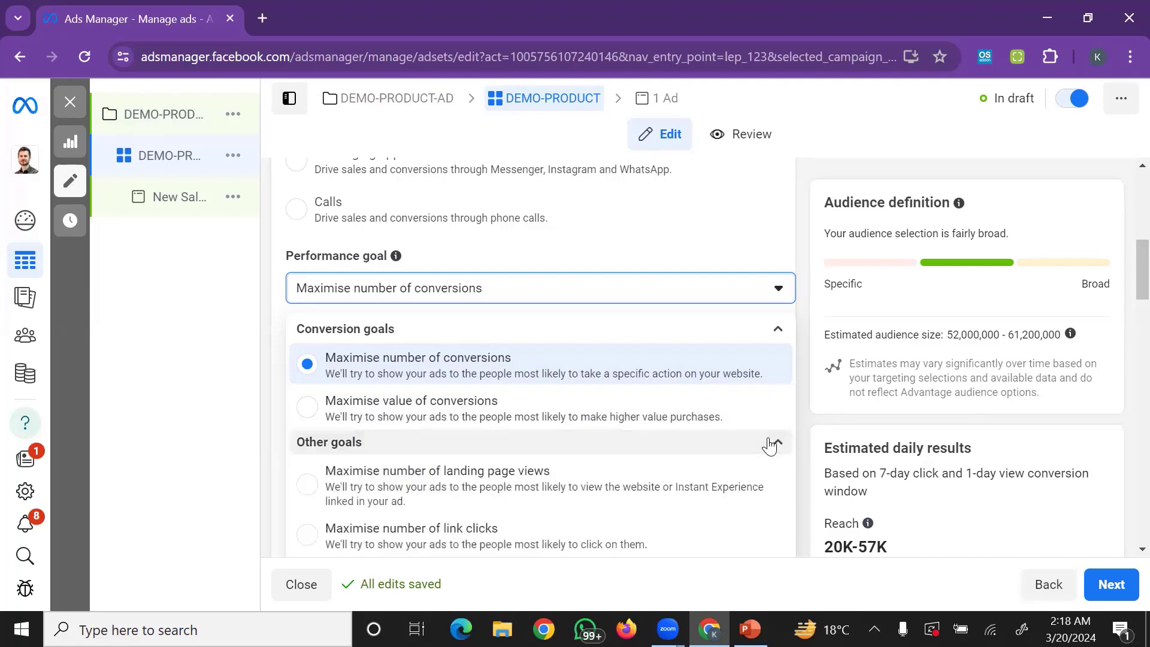
left_click(730, 446)
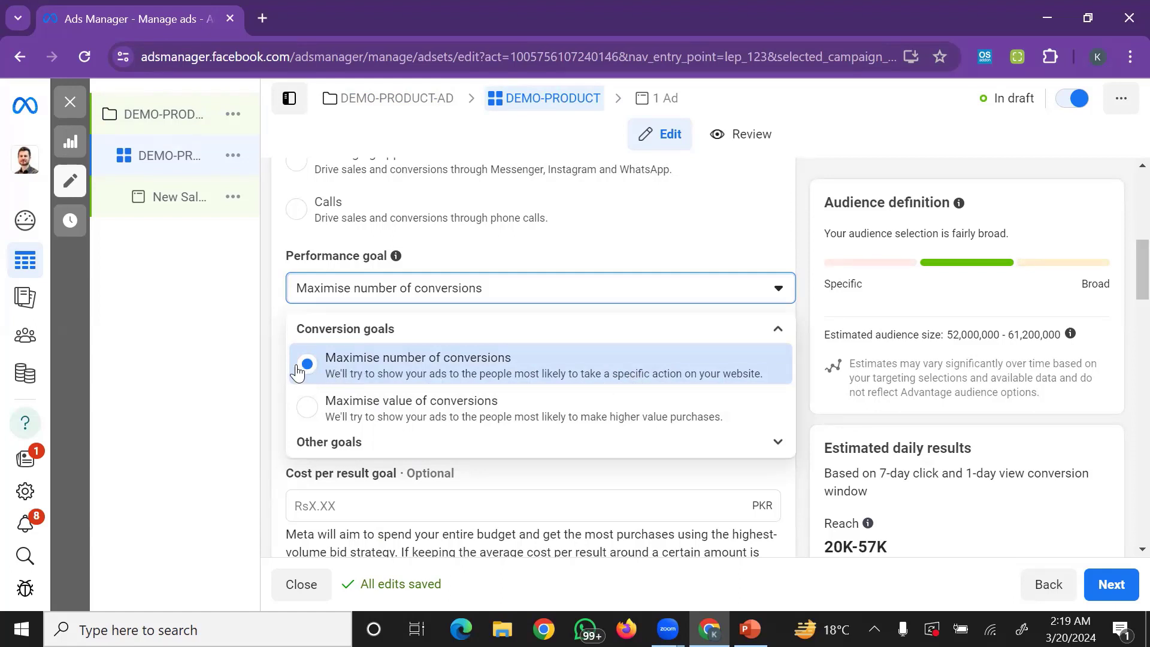
left_click_drag(261, 362, 281, 347)
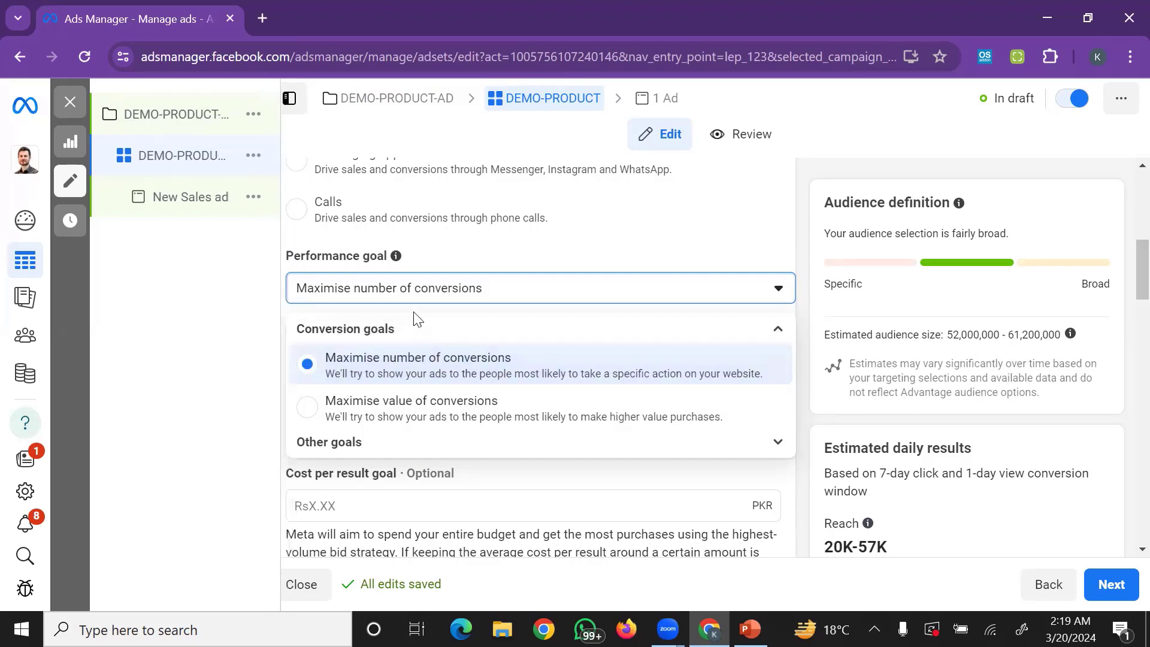
left_click(419, 357)
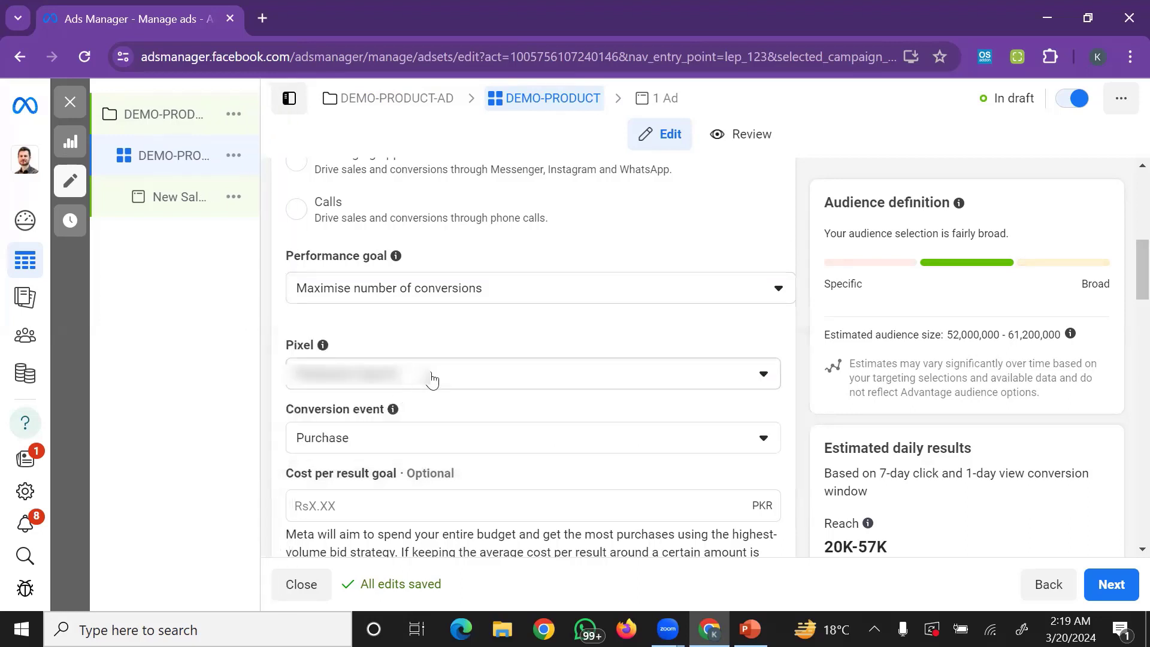
- Select the listed active pixel as the ad set's conversion pixel
left_click(436, 380)
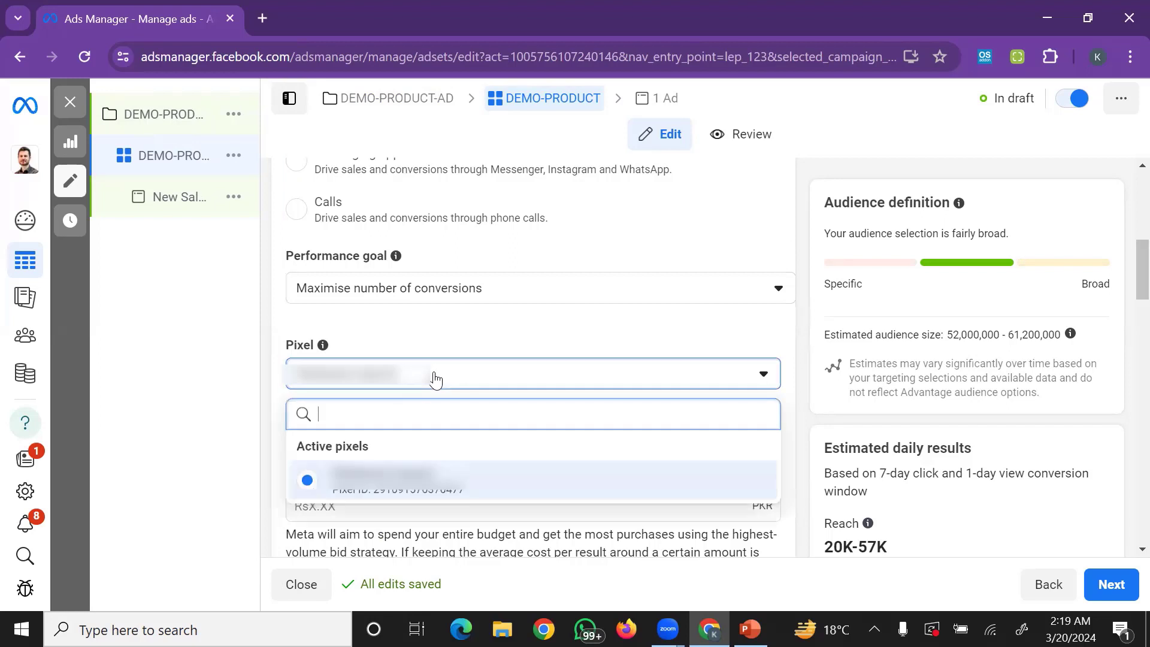
left_click(436, 379)
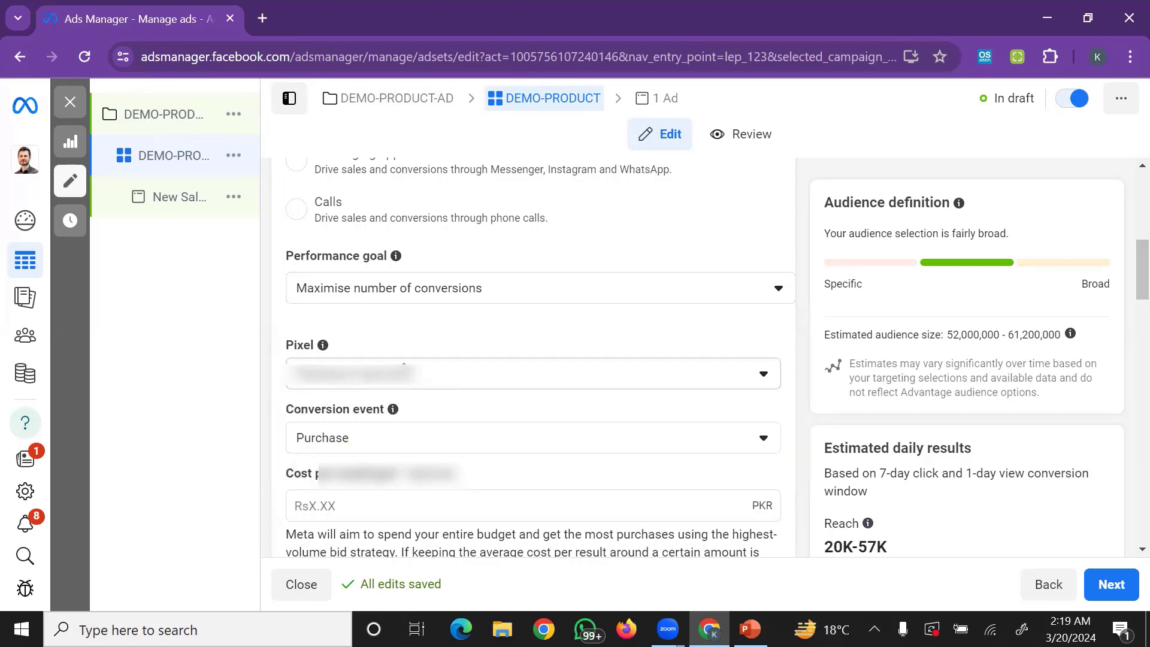
left_click(390, 381)
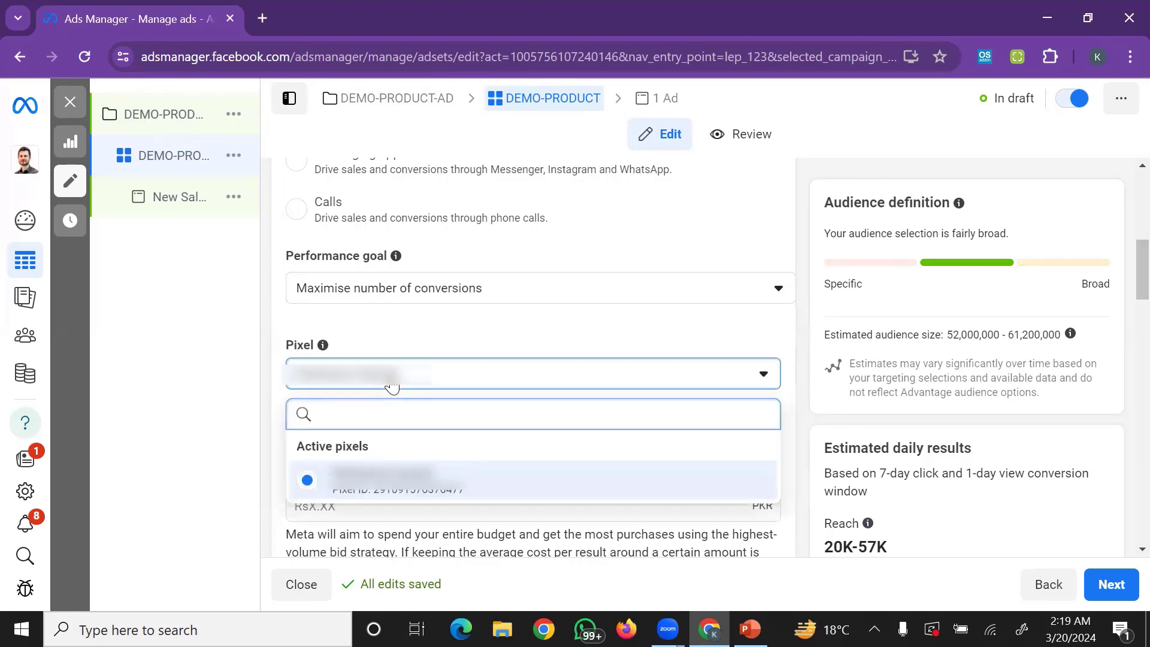
left_click(461, 476)
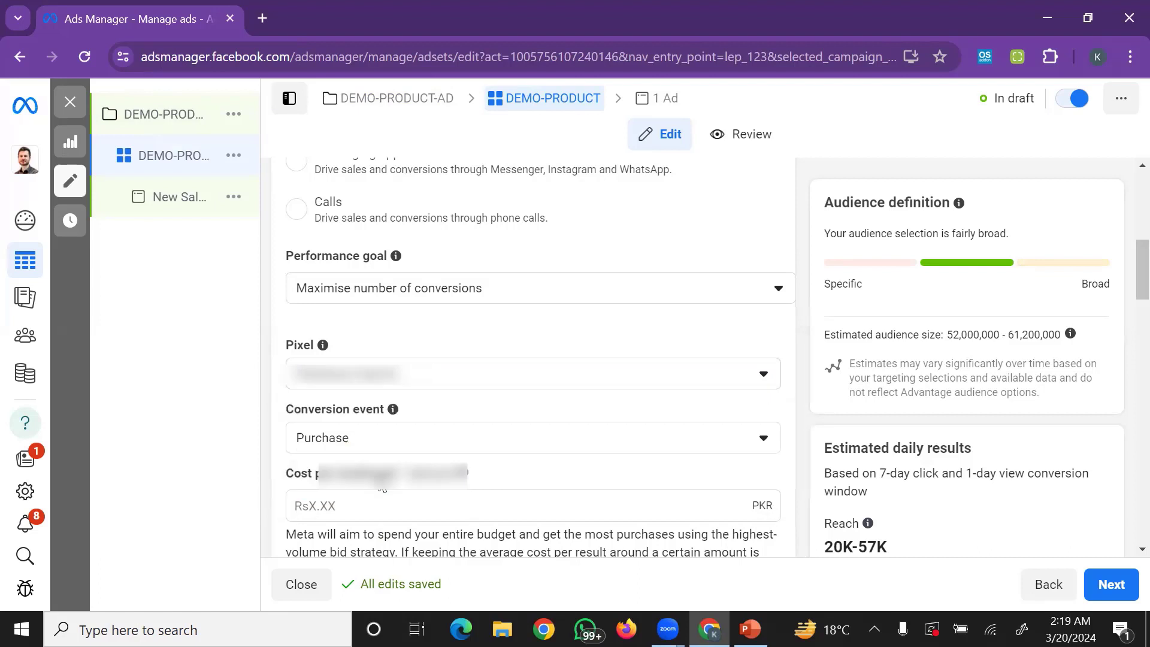
- Review the available conversion events for the pixel and close the list without changing the selection
left_click(384, 438)
scroll(401, 336, "up", 2)
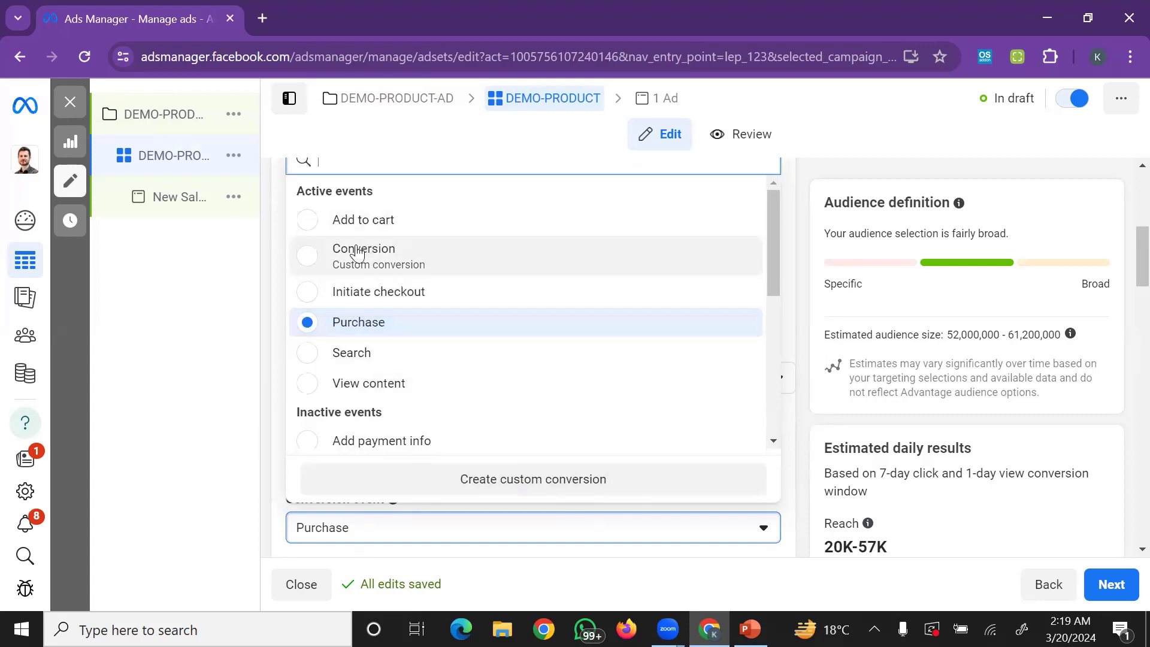
mouse_move(375, 259)
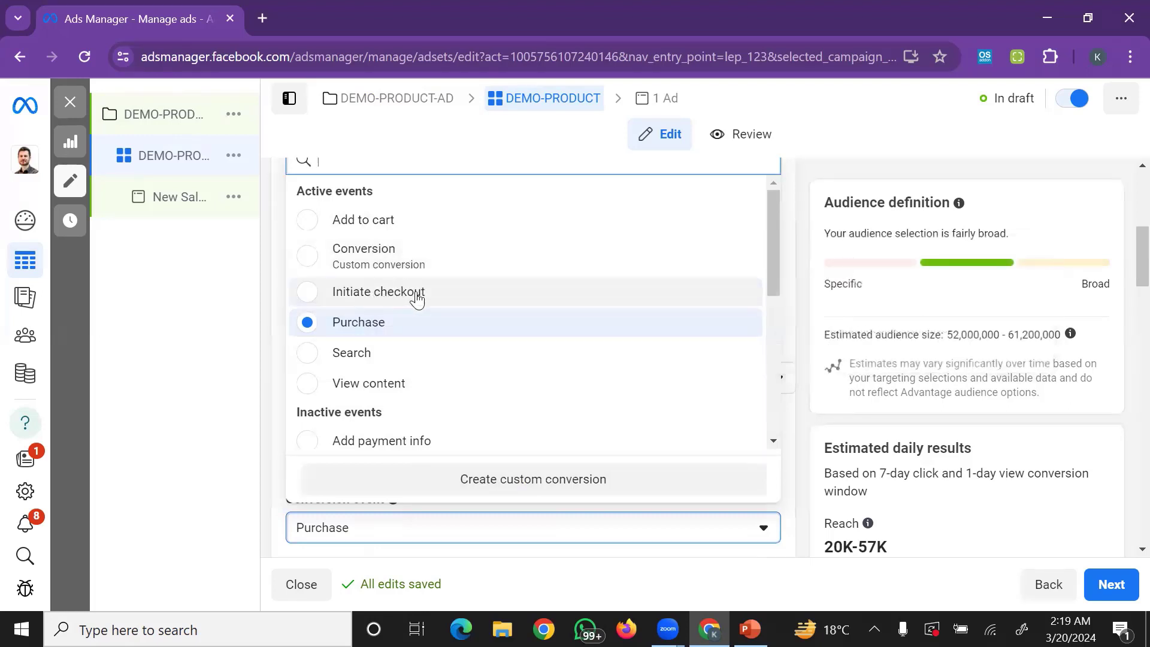
mouse_move(388, 357)
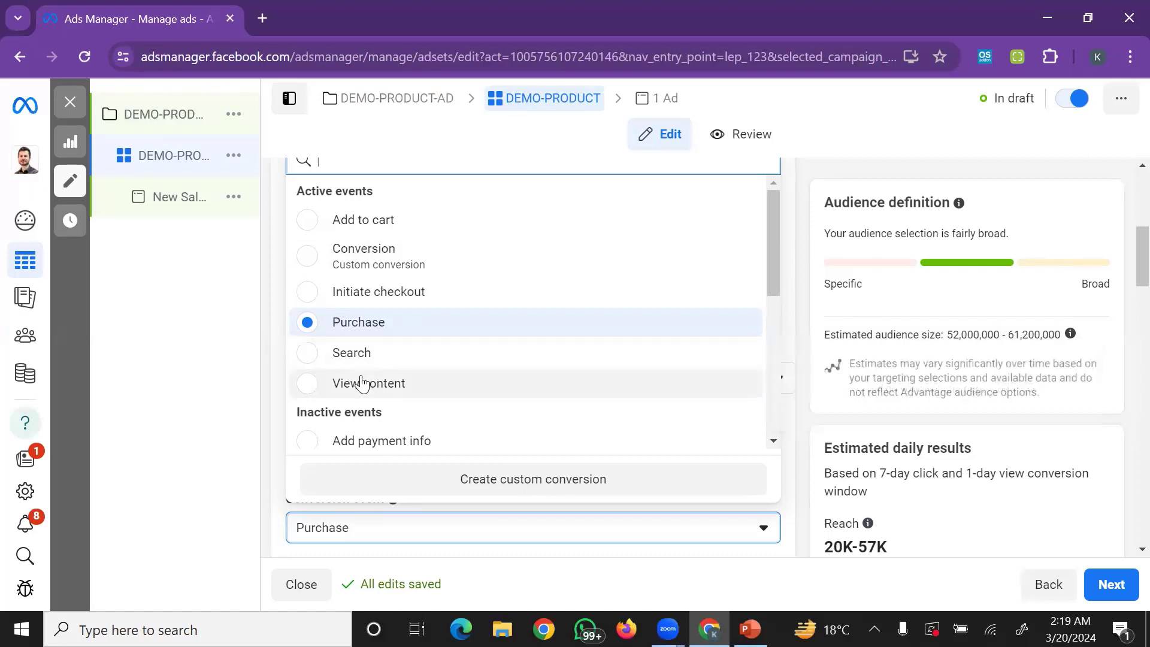
key("Escape")
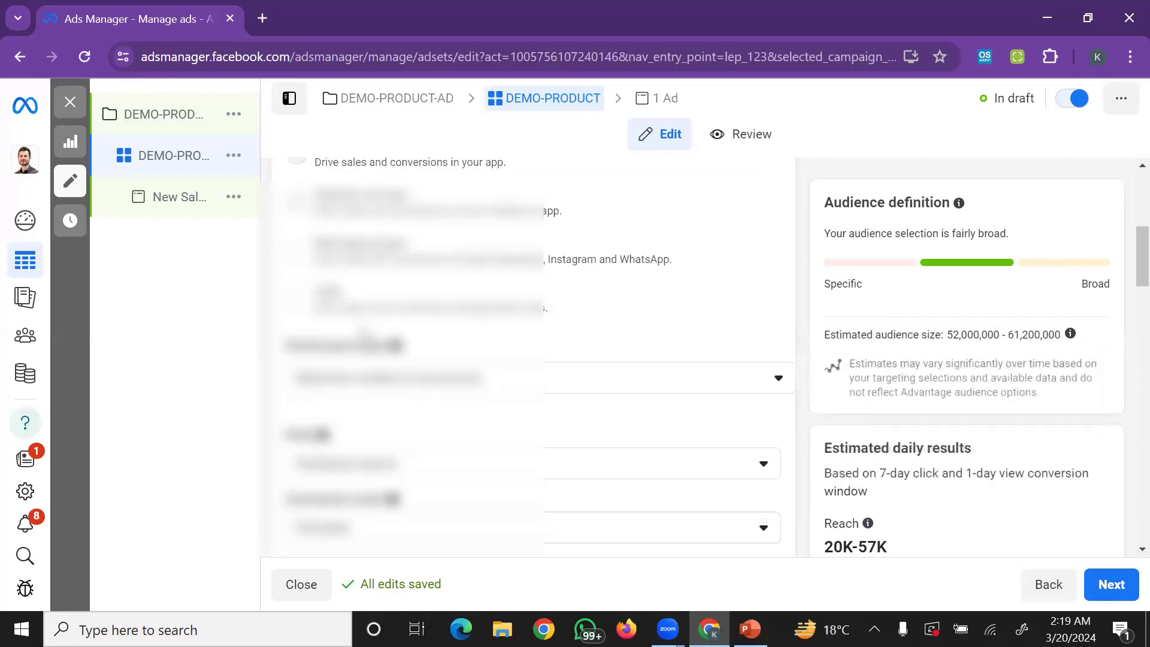
- Examine the optional cost per result goal and its explanation without entering an amount
scroll(377, 371, "down", 5)
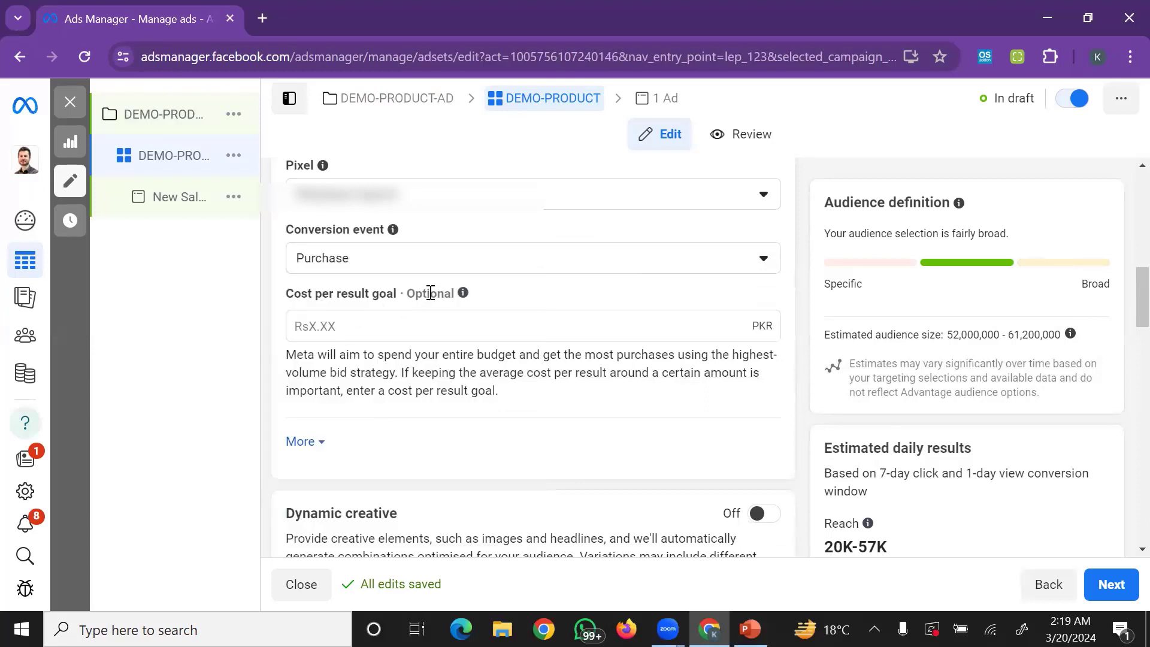
left_click(345, 319)
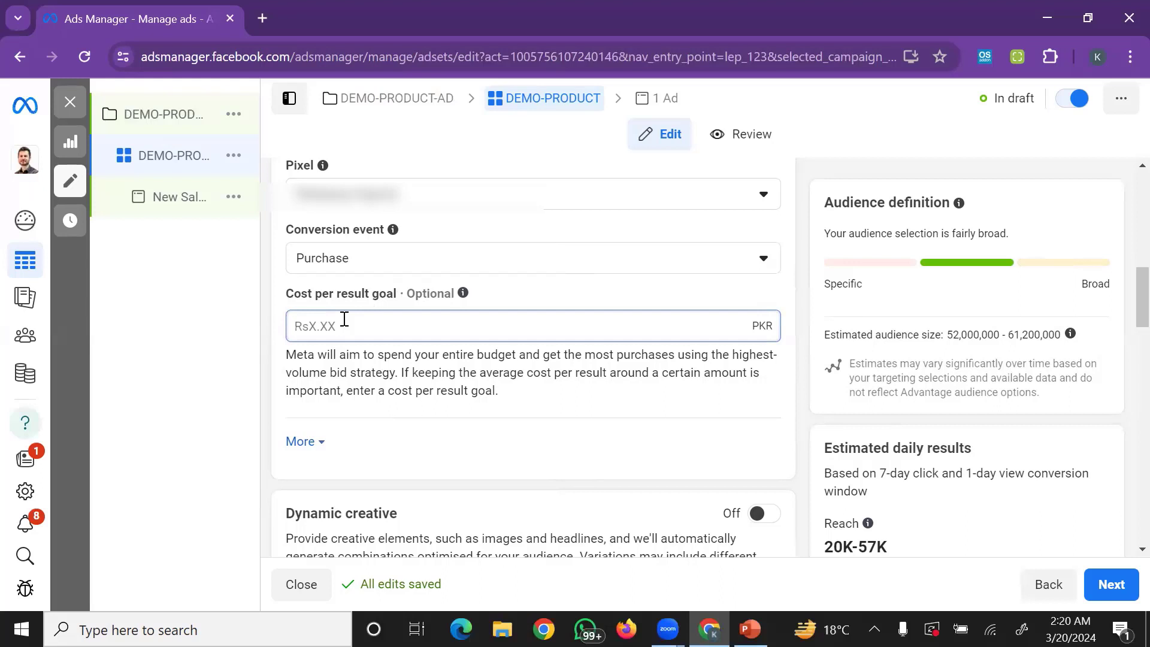
left_click(311, 362)
left_click_drag(311, 363, 488, 390)
left_click(487, 391)
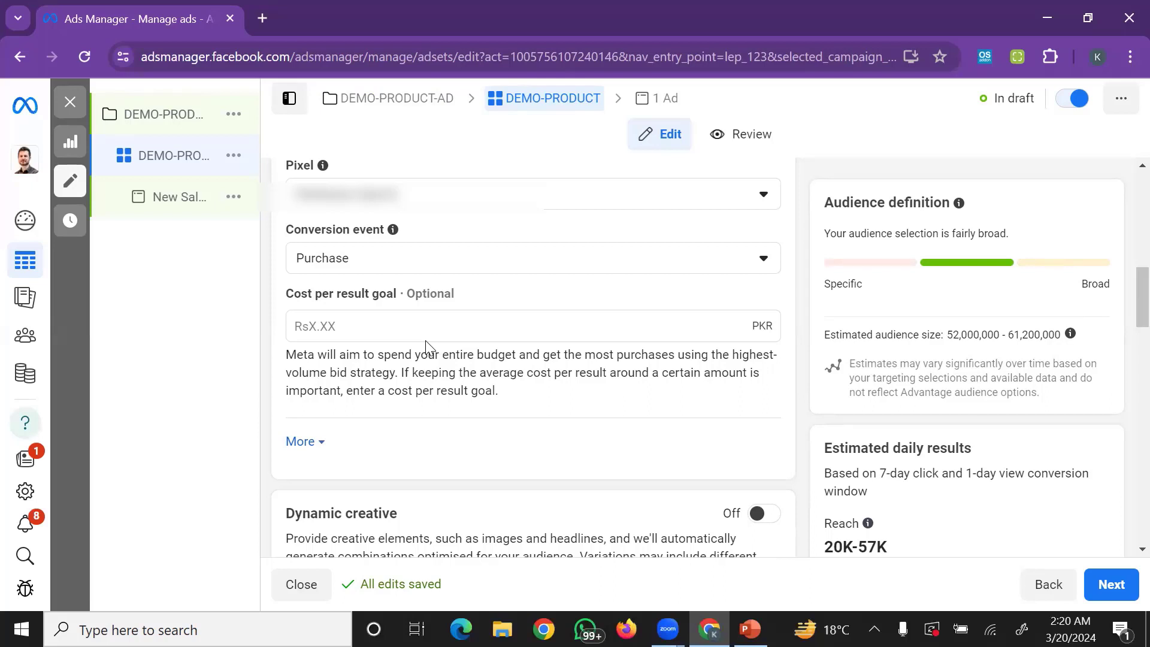
- Set the ad set's daily budget to 600 PKR in the budget and schedule settings
scroll(426, 347, "down", 4)
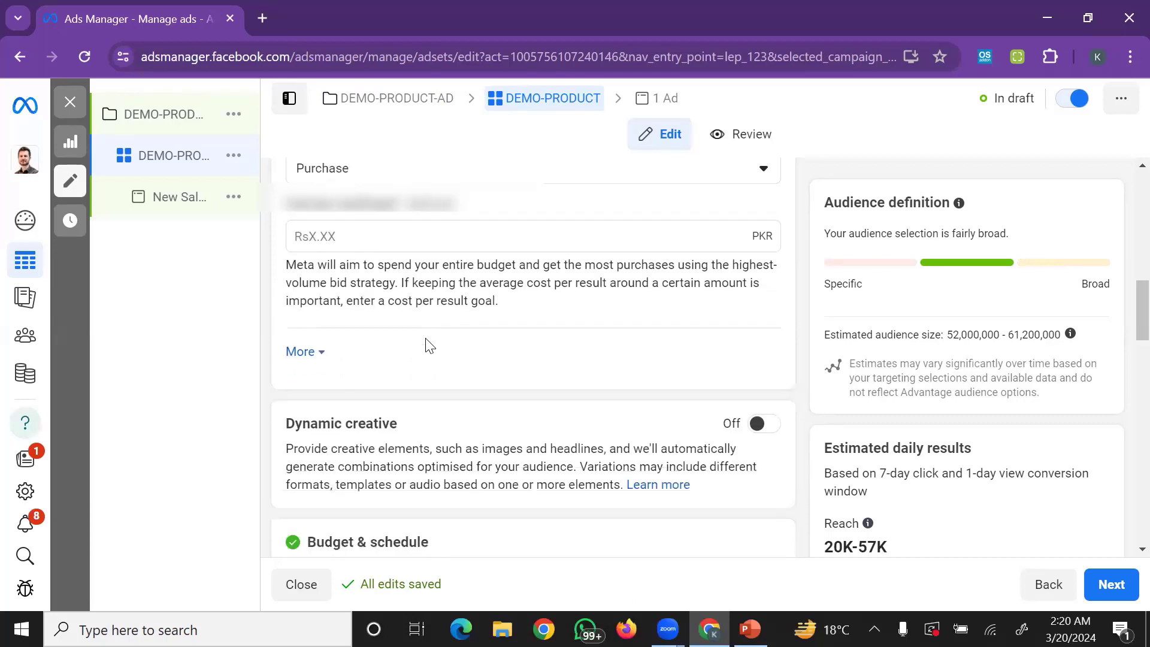
scroll(432, 362, "down", 3)
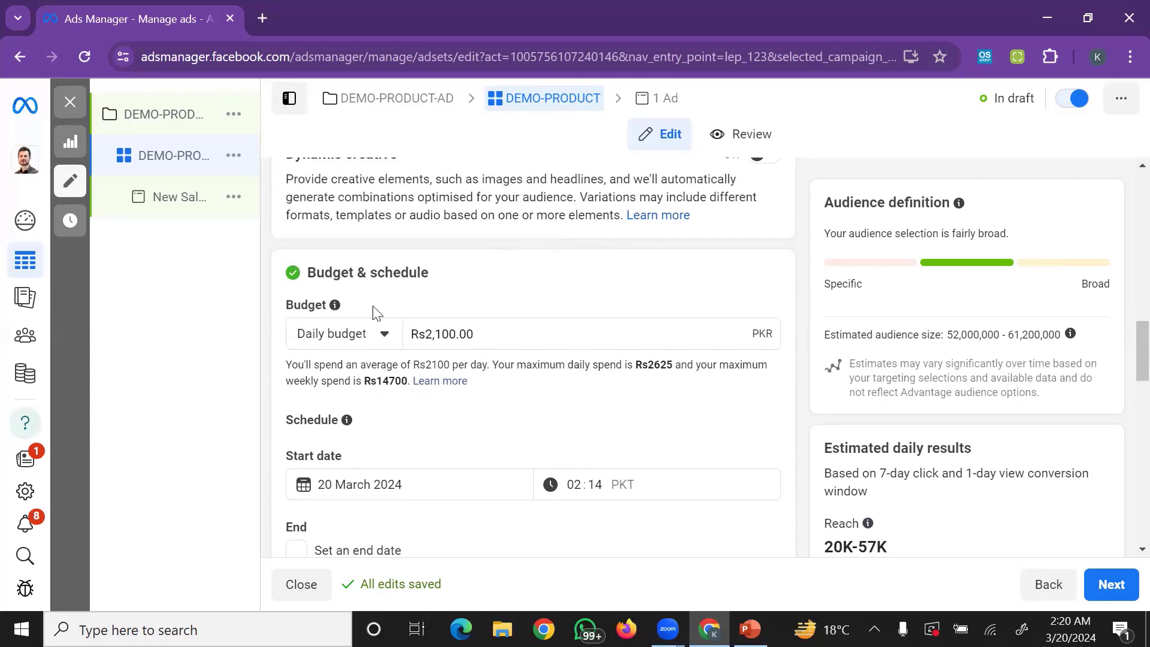
left_click(429, 334)
double_click(412, 333)
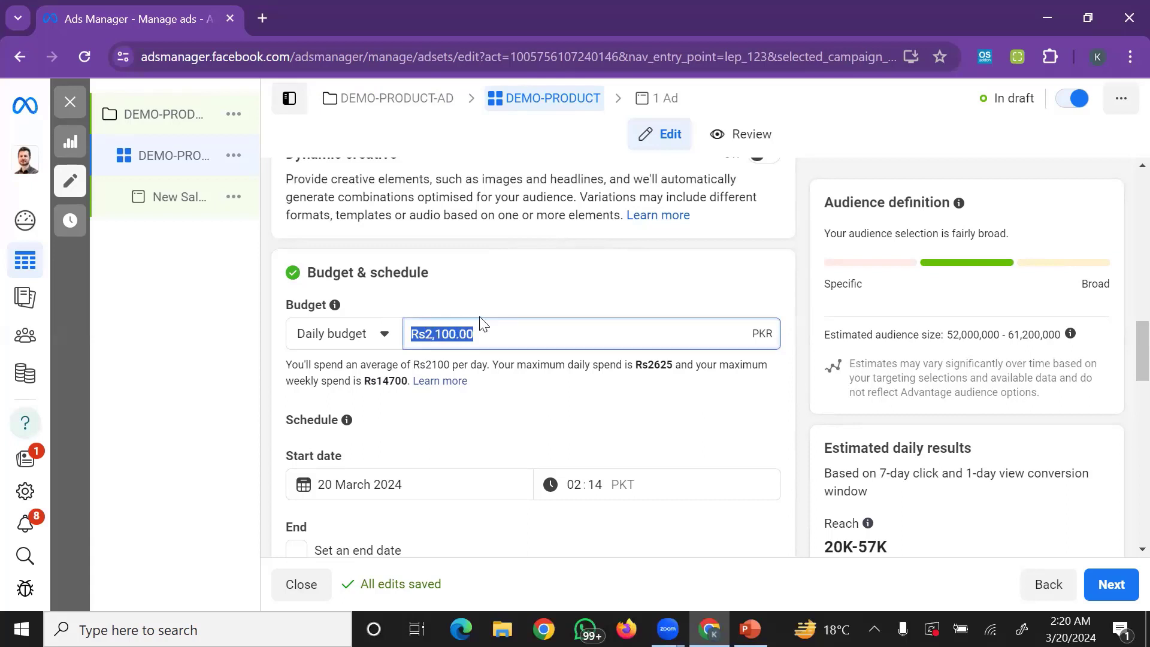
type("60")
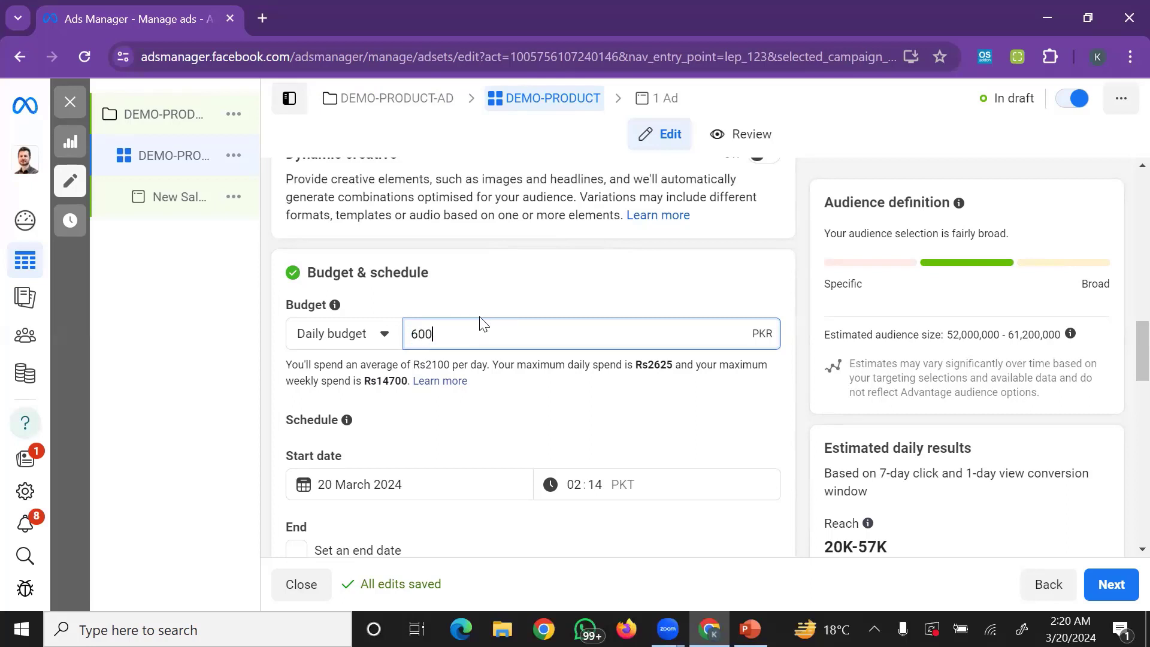
type("0")
key("BackSpace")
key("BackSpace")
key("BackSpace")
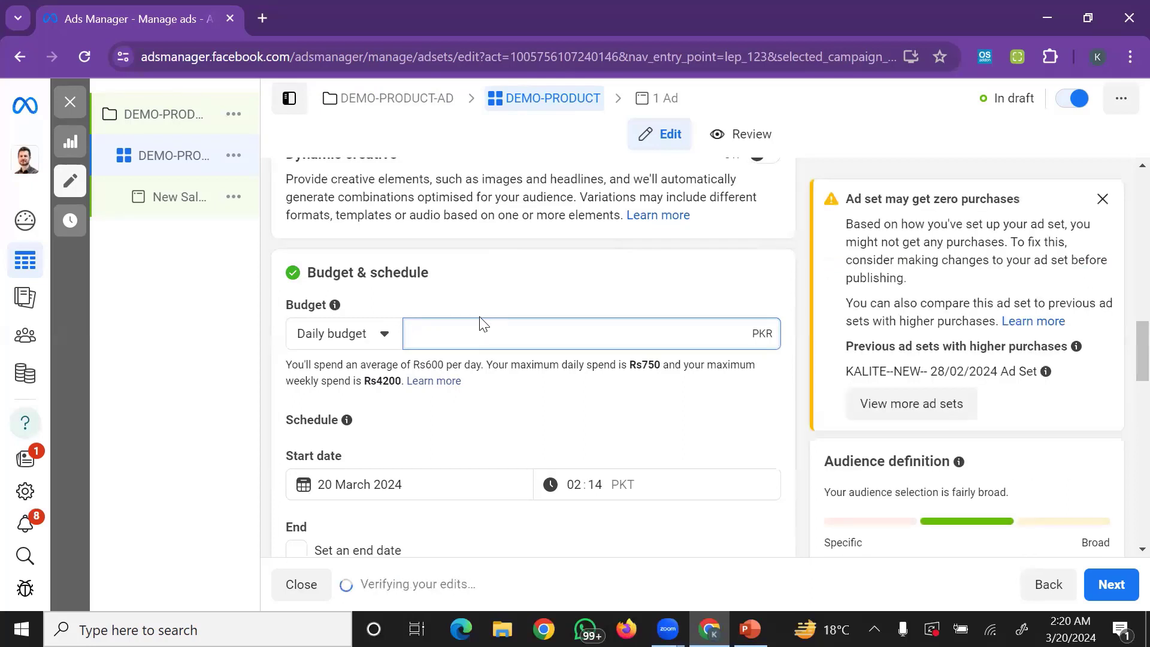
type("600")
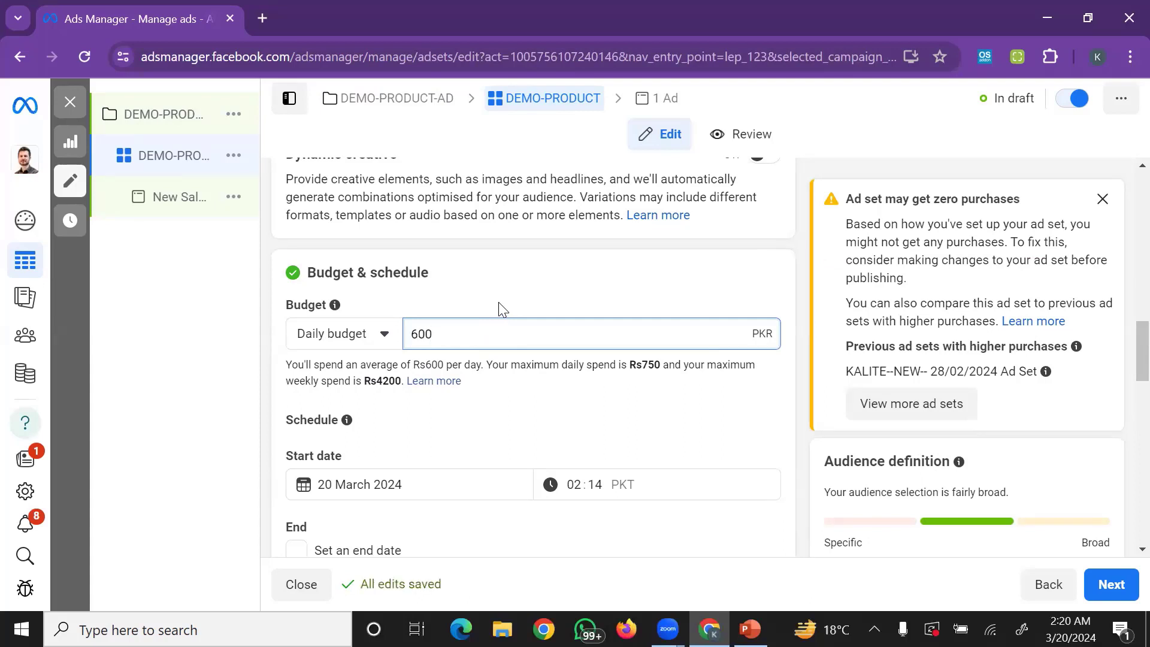
- Review the ad set's start and end schedule and the budget scheduling options below the daily budget
left_click(507, 305)
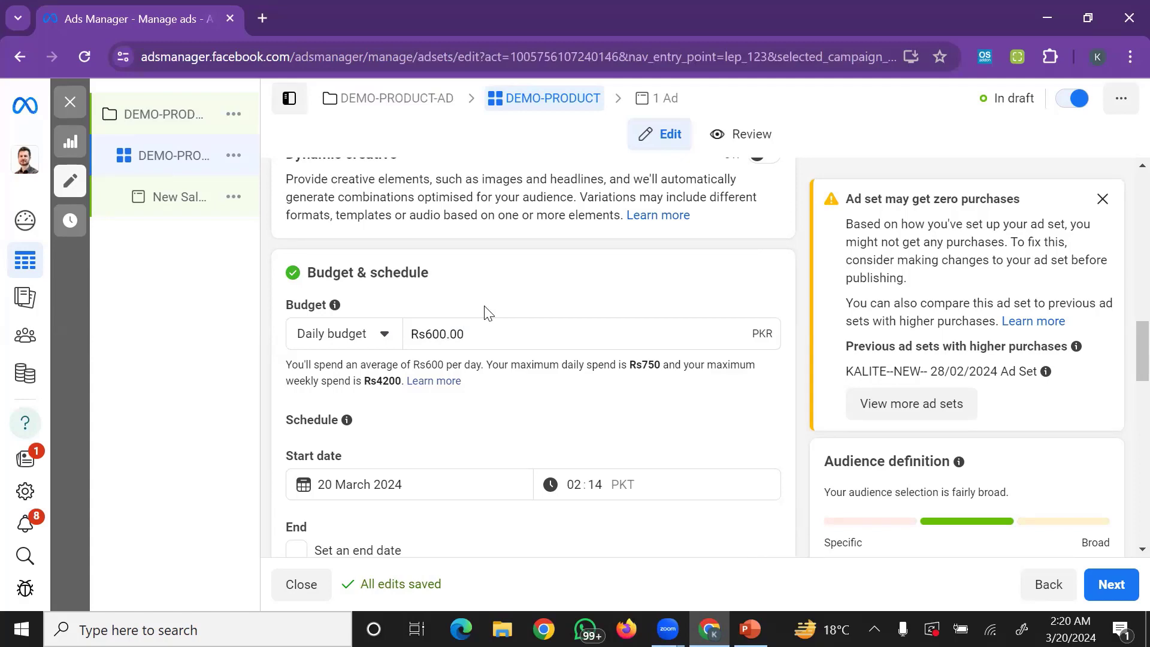
scroll(488, 311, "down", 2)
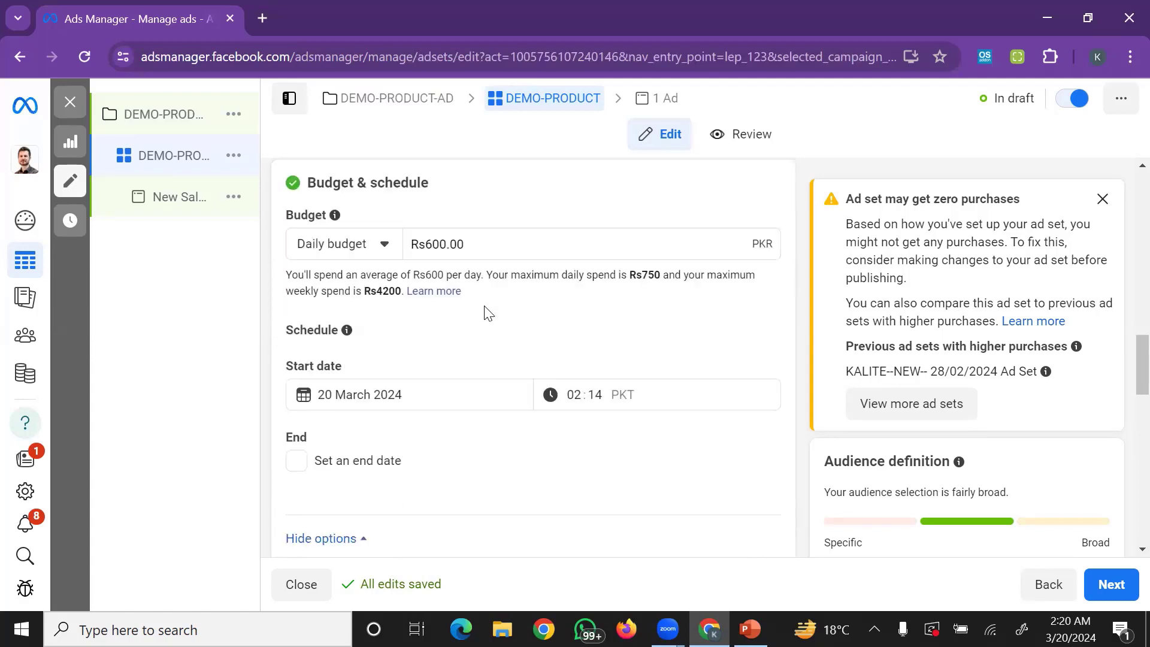
scroll(488, 311, "down", 4)
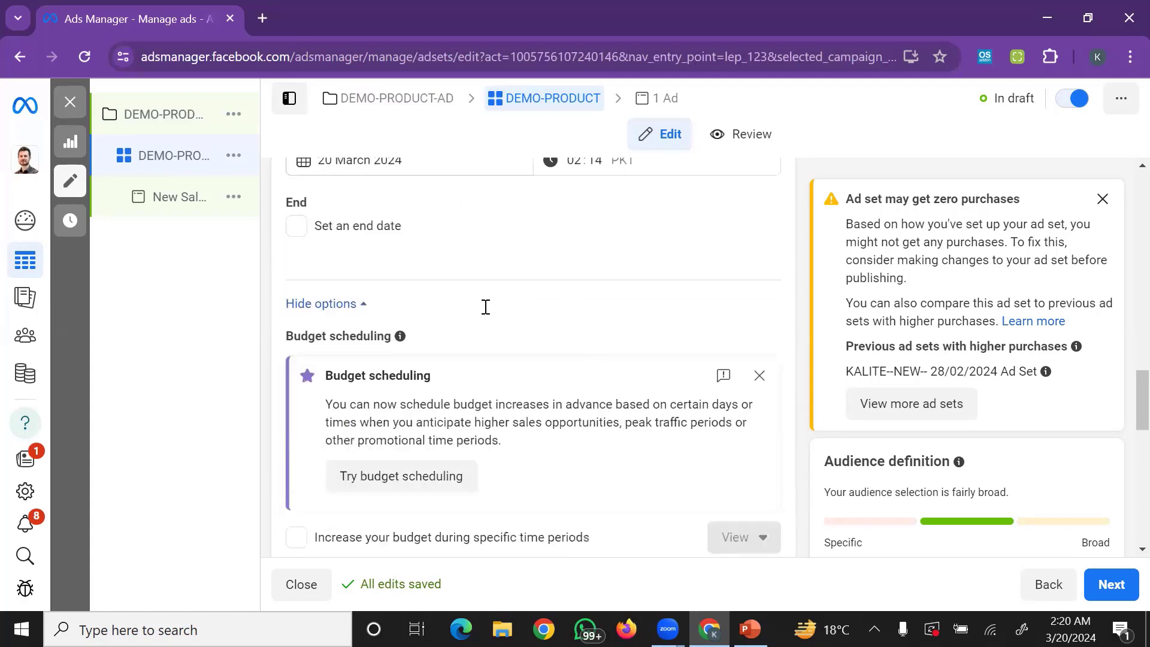
scroll(488, 311, "down", 3)
scroll(488, 311, "up", 4)
scroll(488, 312, "down", 4)
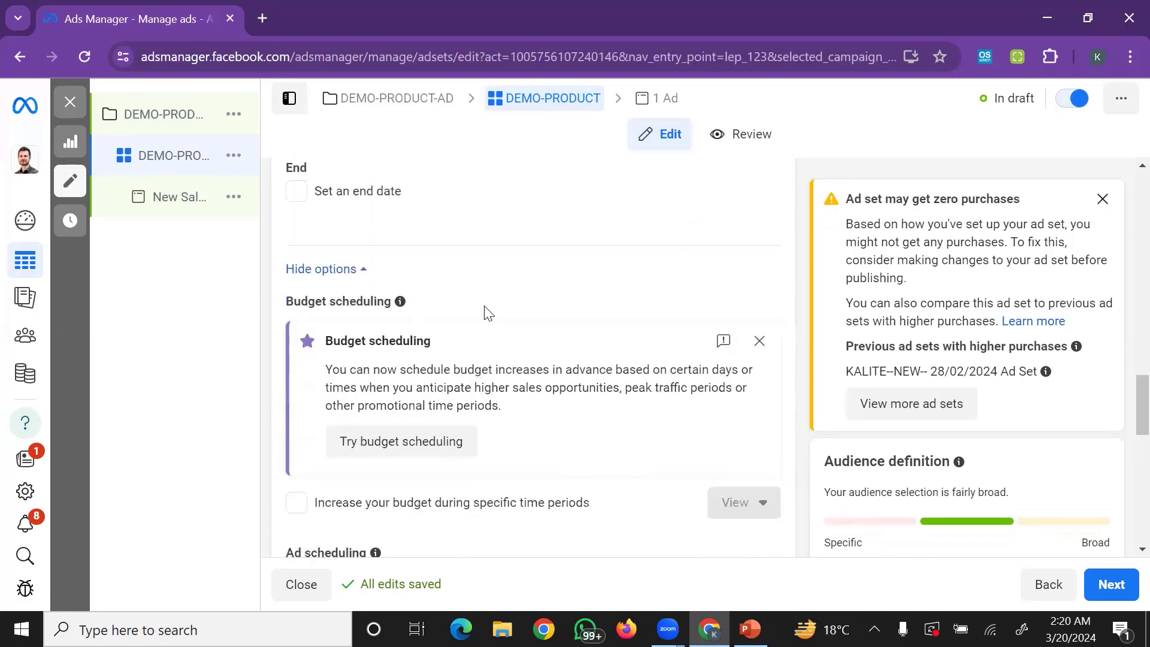
scroll(441, 326, "up", 3)
scroll(414, 354, "down", 2)
scroll(435, 393, "down", 5)
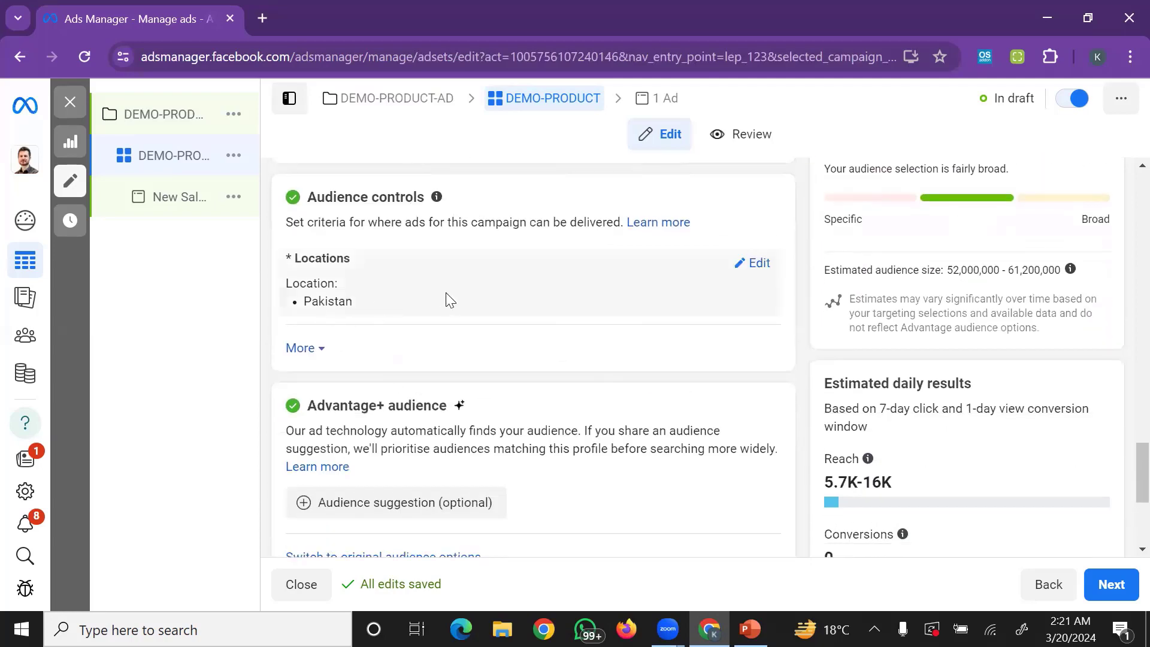
- Open the ad set's audience locations for editing and expand the additional audience controls
left_click(753, 264)
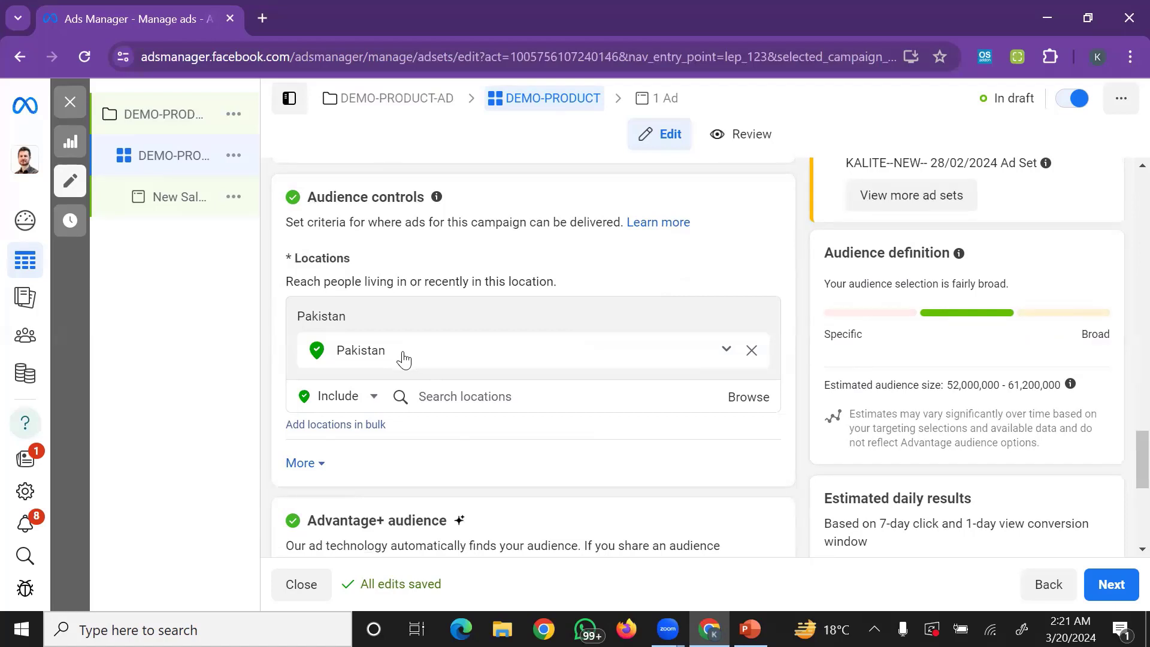
scroll(419, 360, "down", 3)
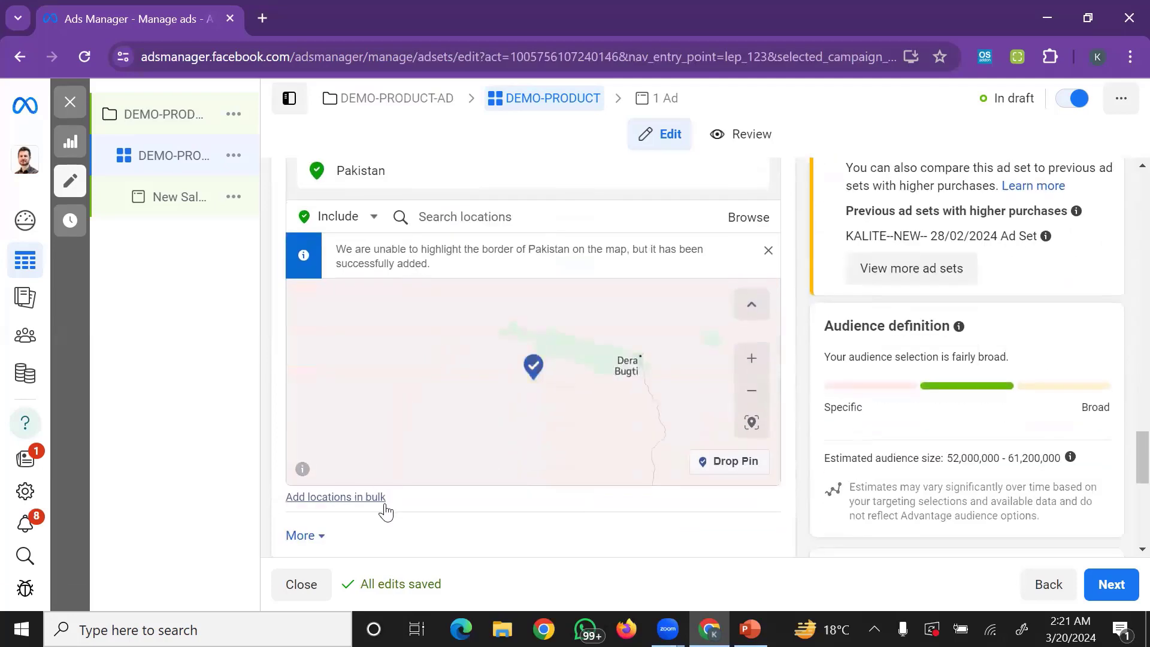
scroll(357, 521, "down", 2)
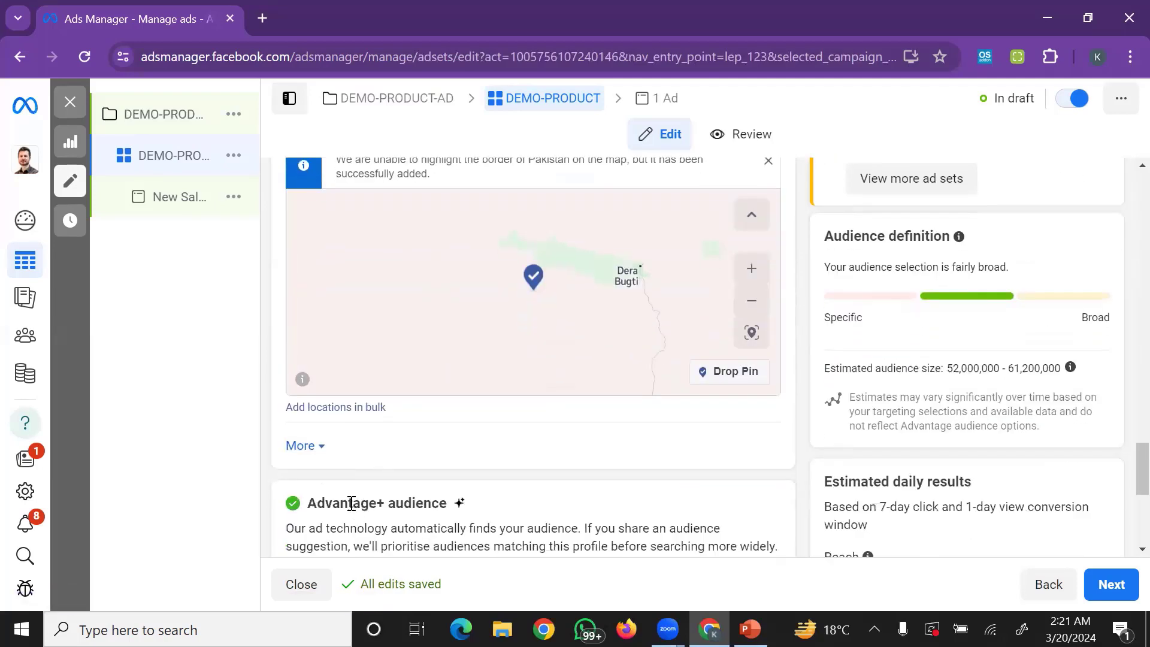
left_click(306, 446)
scroll(352, 450, "down", 3)
mouse_move(390, 417)
scroll(321, 367, "up", 3)
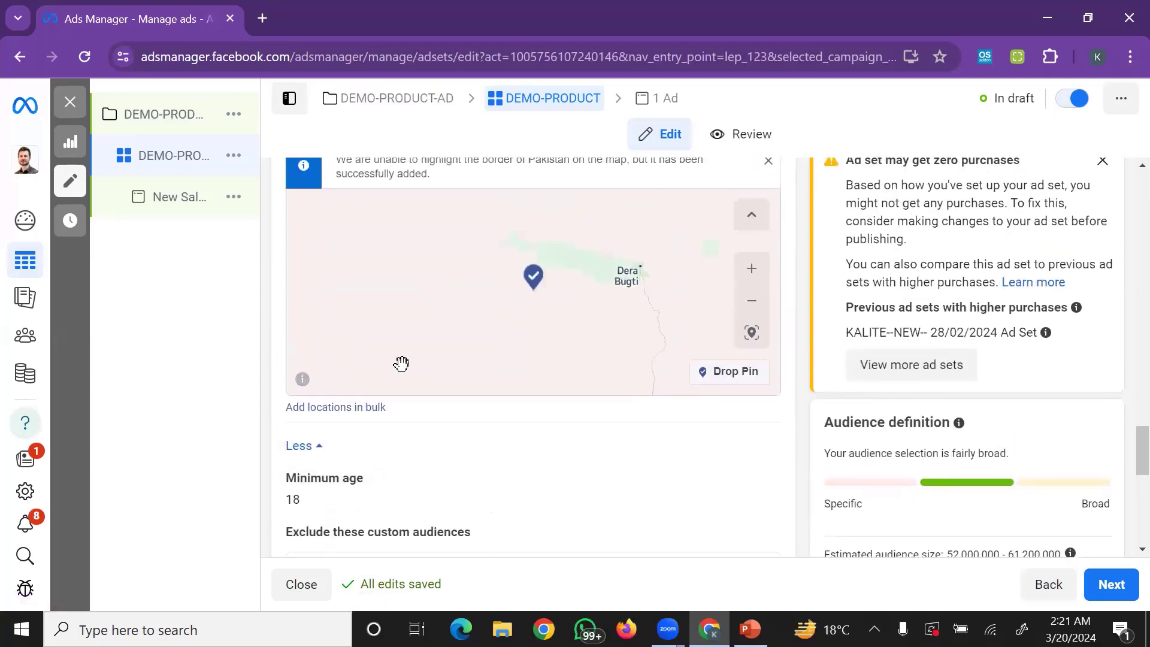
- Change the ad set's audience location from the whole country to Peshawar, Khyber Pakhtunkhwa
scroll(489, 440, "up", 3)
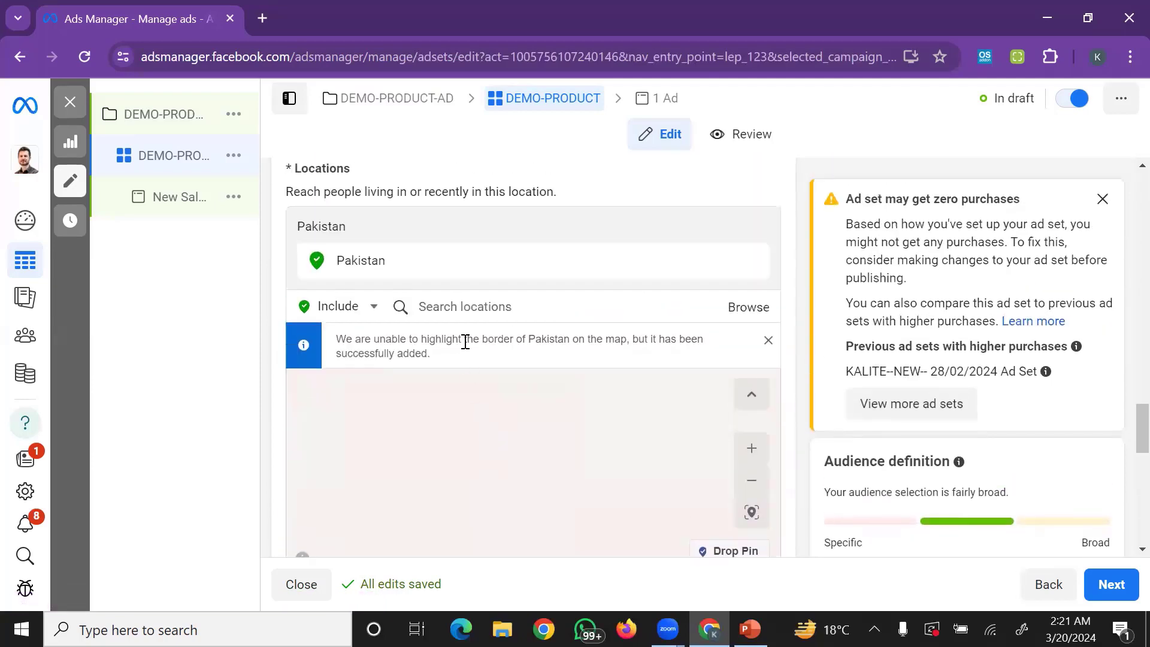
left_click(495, 309)
type("P")
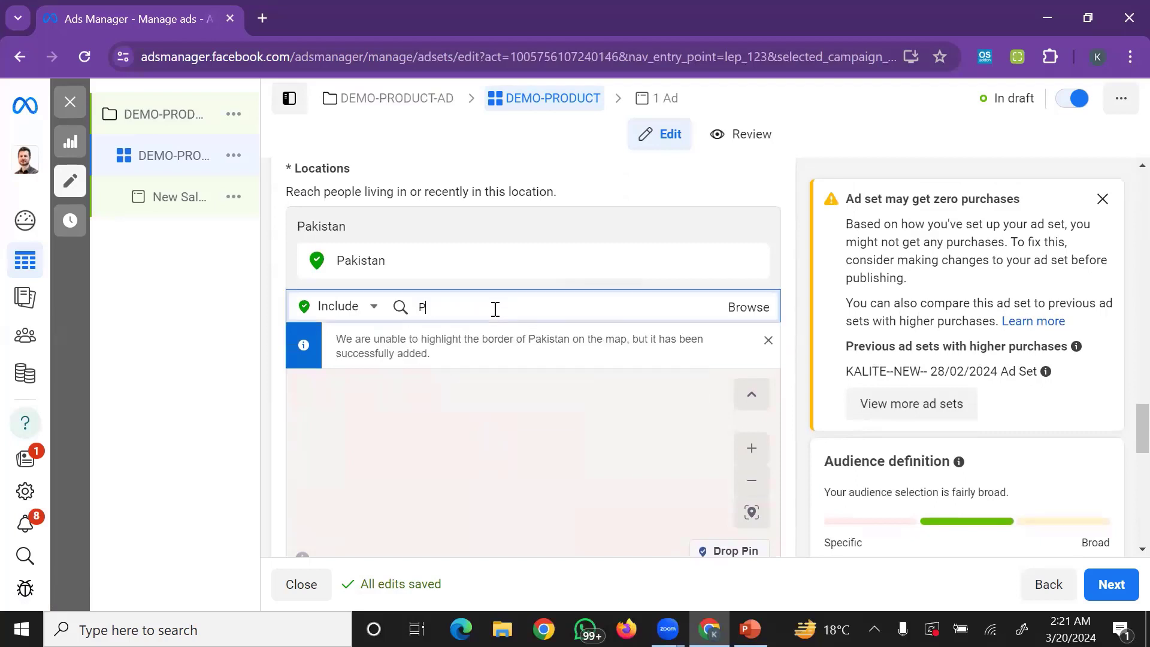
type("ESHA")
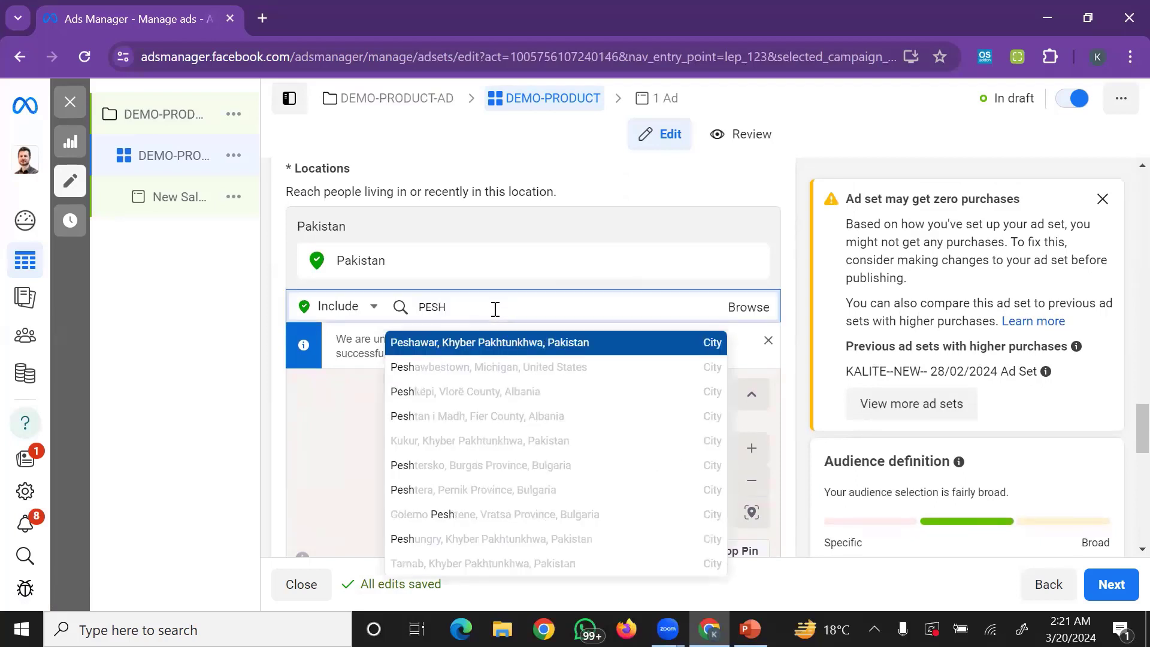
left_click(507, 337)
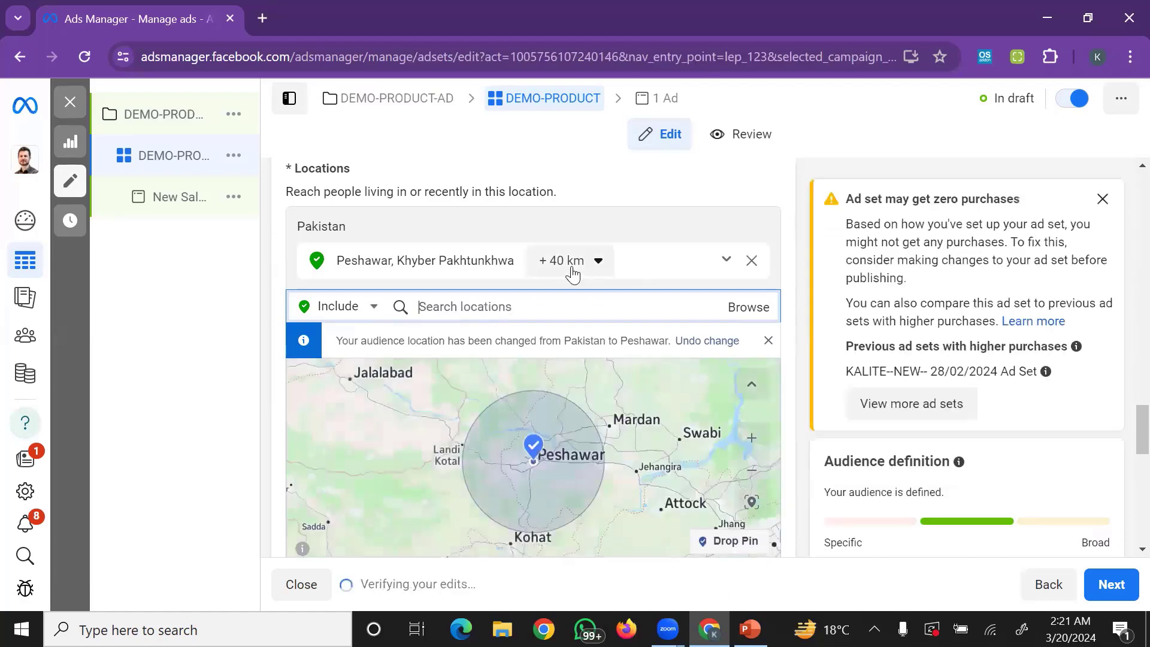
- Try an 80 km targeting radius around Peshawar and reduce it to 17 km
left_click(573, 274)
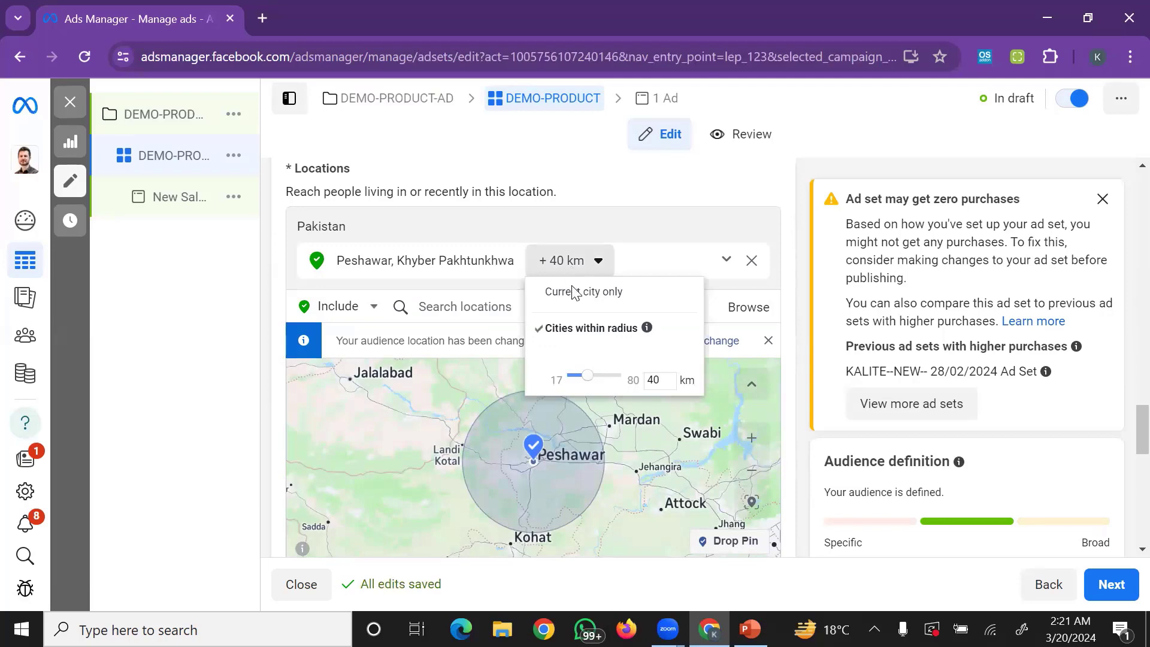
left_click_drag(586, 376, 617, 372)
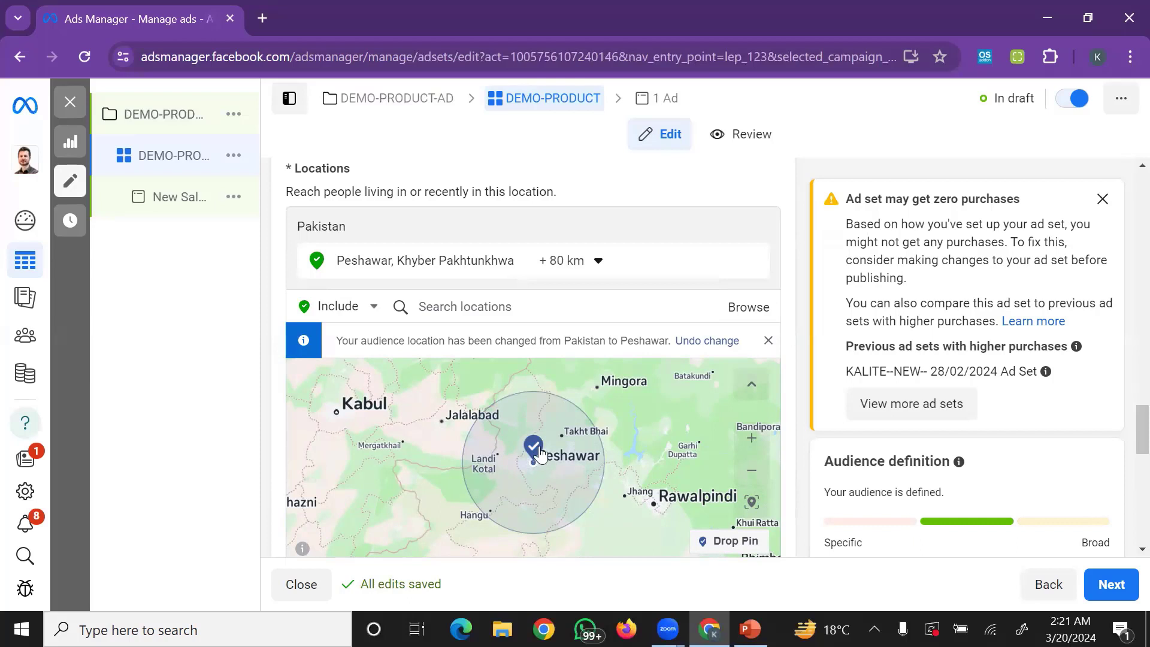
left_click(569, 267)
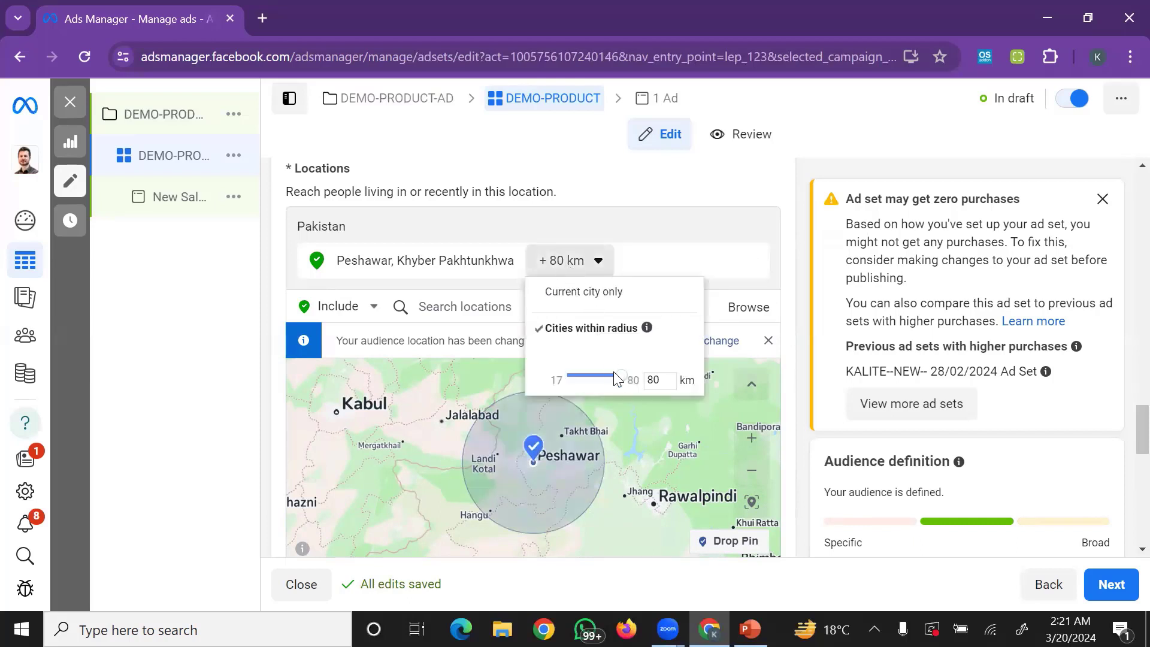
left_click_drag(617, 376, 559, 378)
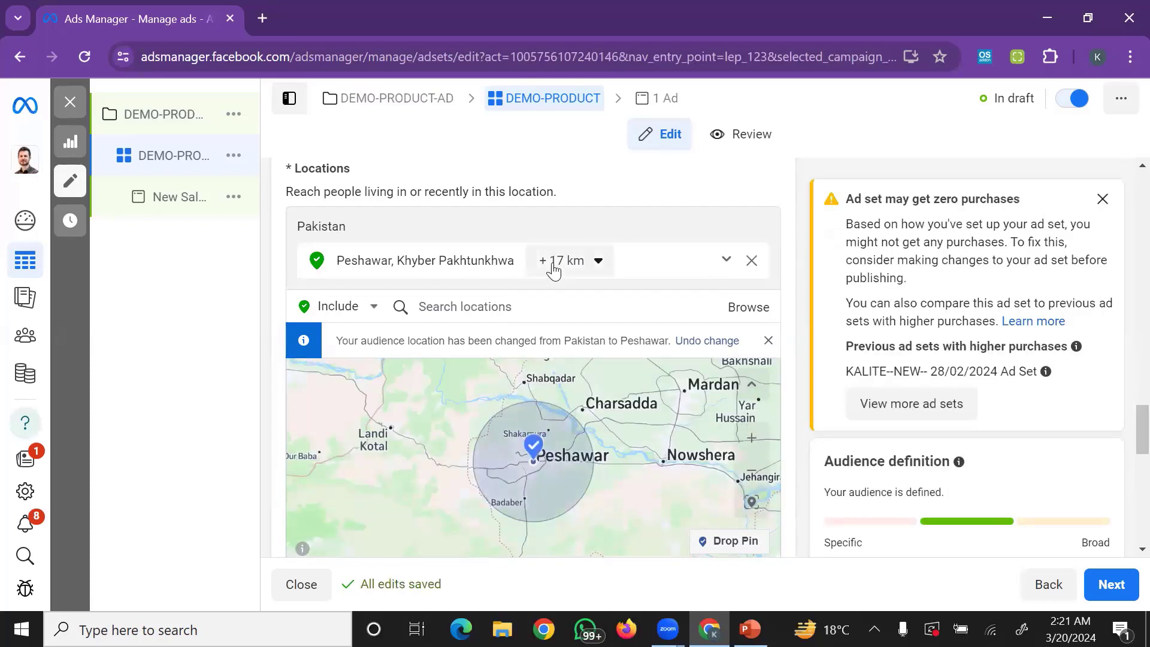
- Replace Peshawar with the whole country of Pakistan as the ad set's included audience location
scroll(554, 267, "down", 1)
scroll(290, 349, "down", 2)
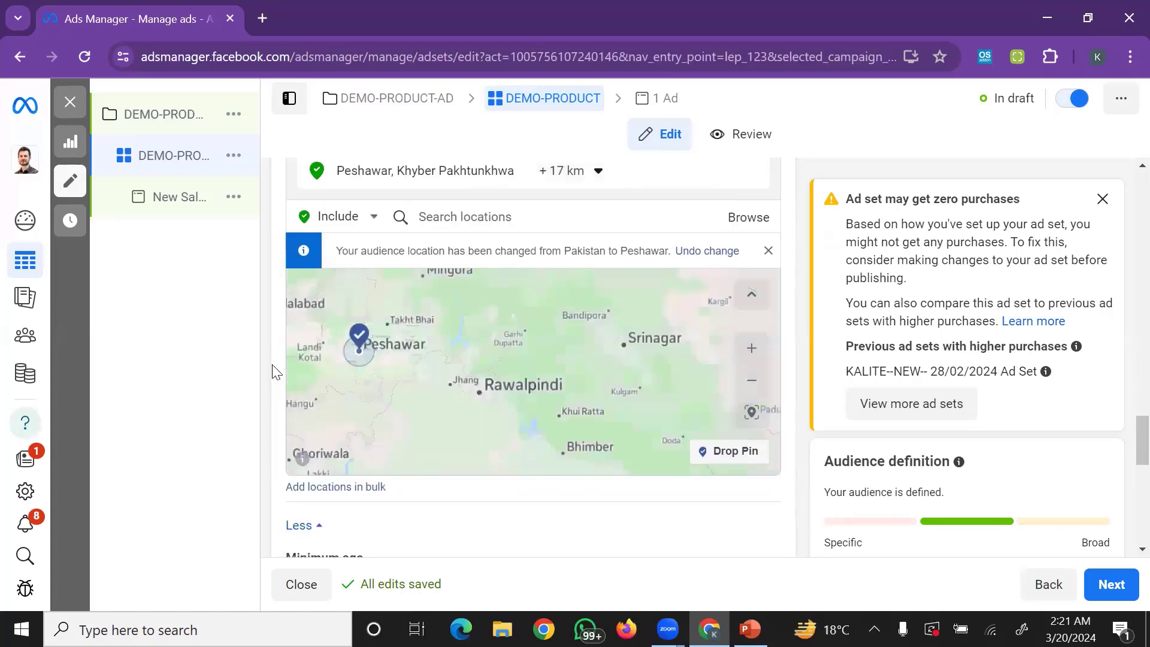
scroll(290, 352, "down", 1)
scroll(300, 342, "up", 1)
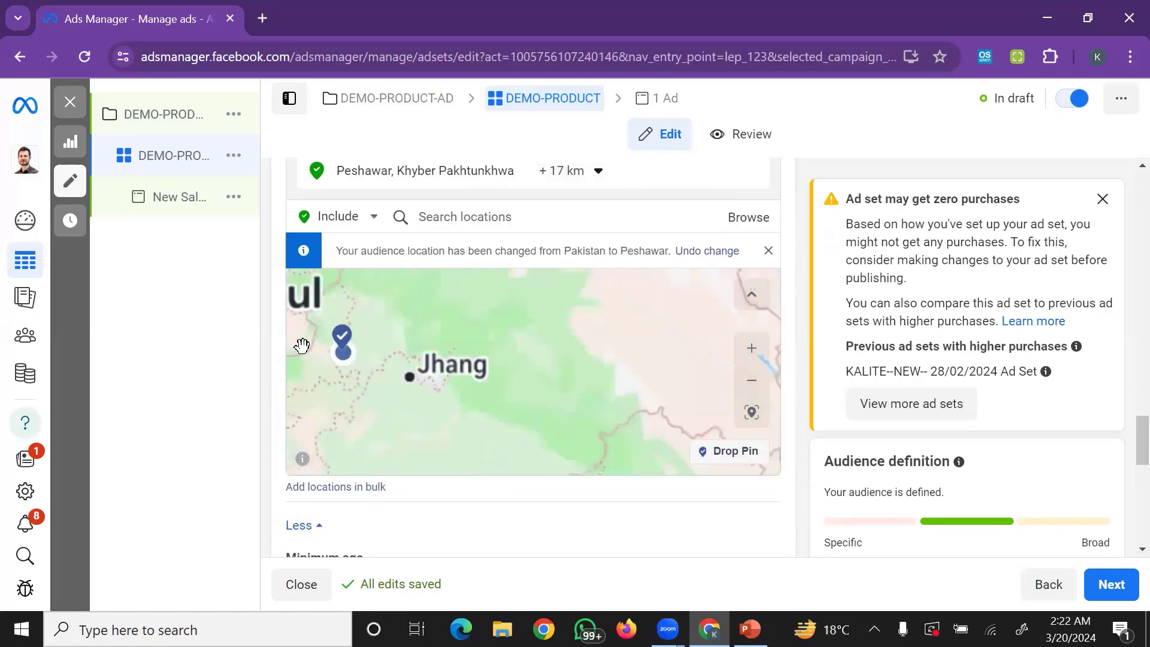
left_click(425, 220)
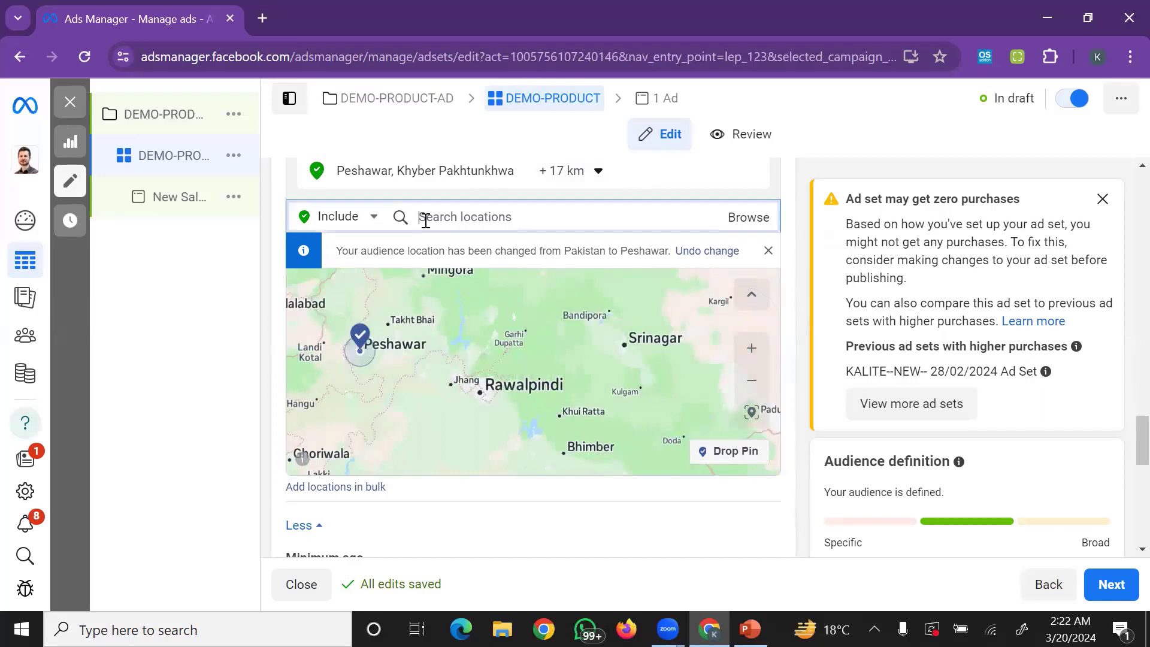
type("PAKISTAN")
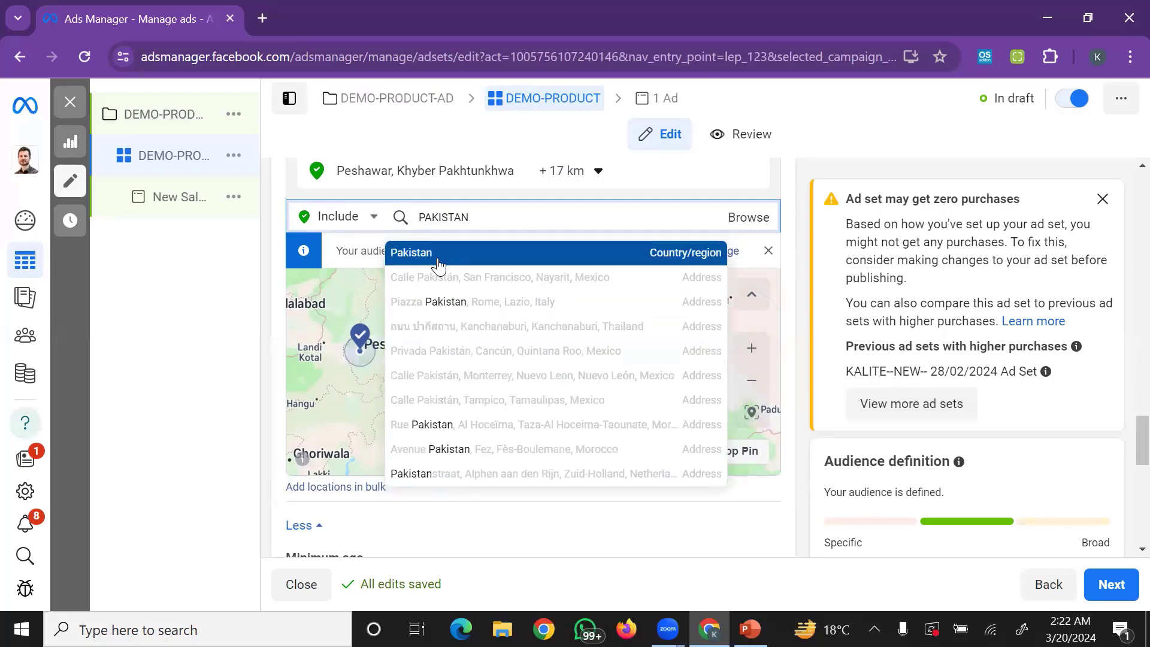
left_click(438, 265)
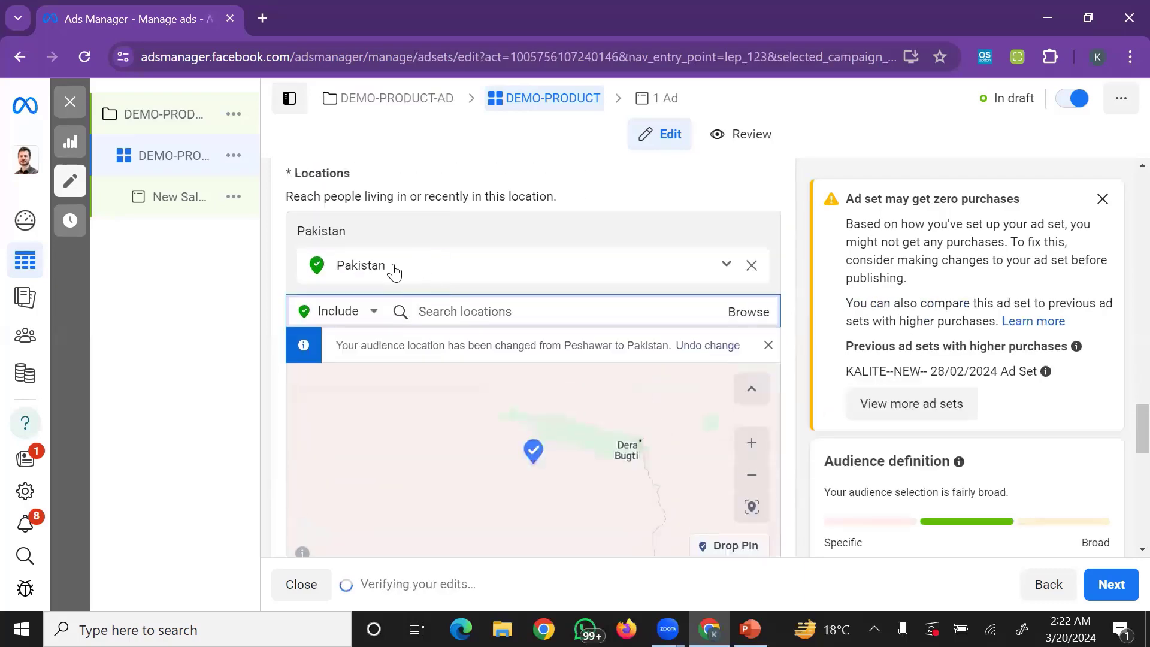
- Examine the bulk location types and the default radius choices for Towns/Cities, and close the dialog without adding locations
scroll(276, 362, "down", 4)
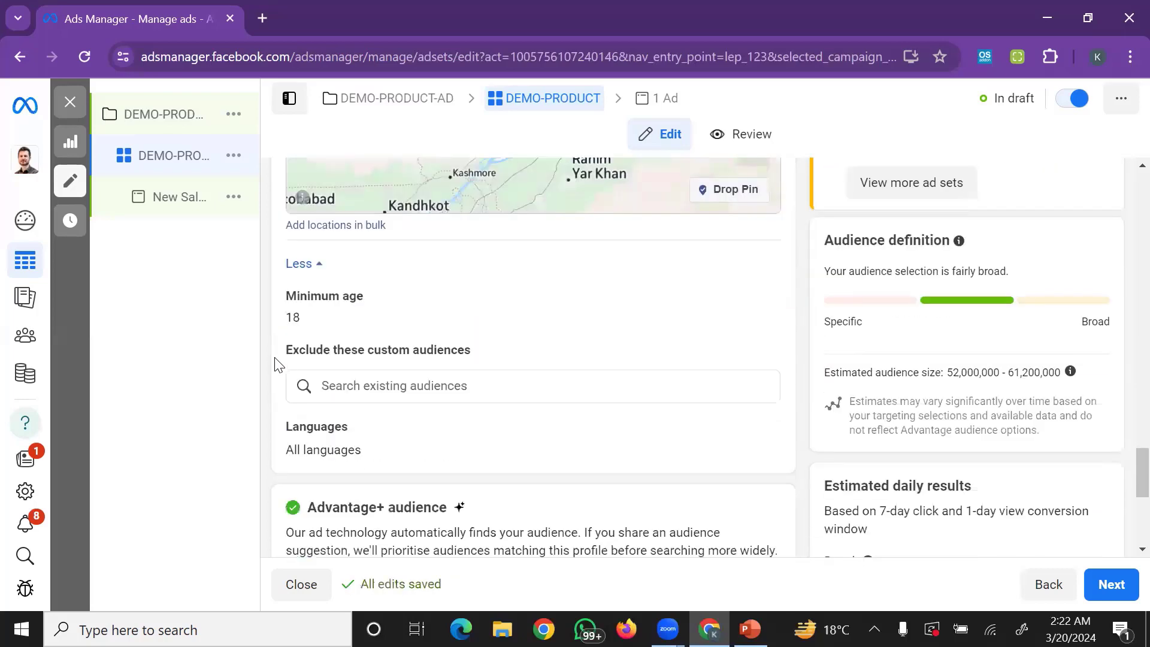
scroll(324, 330, "up", 1)
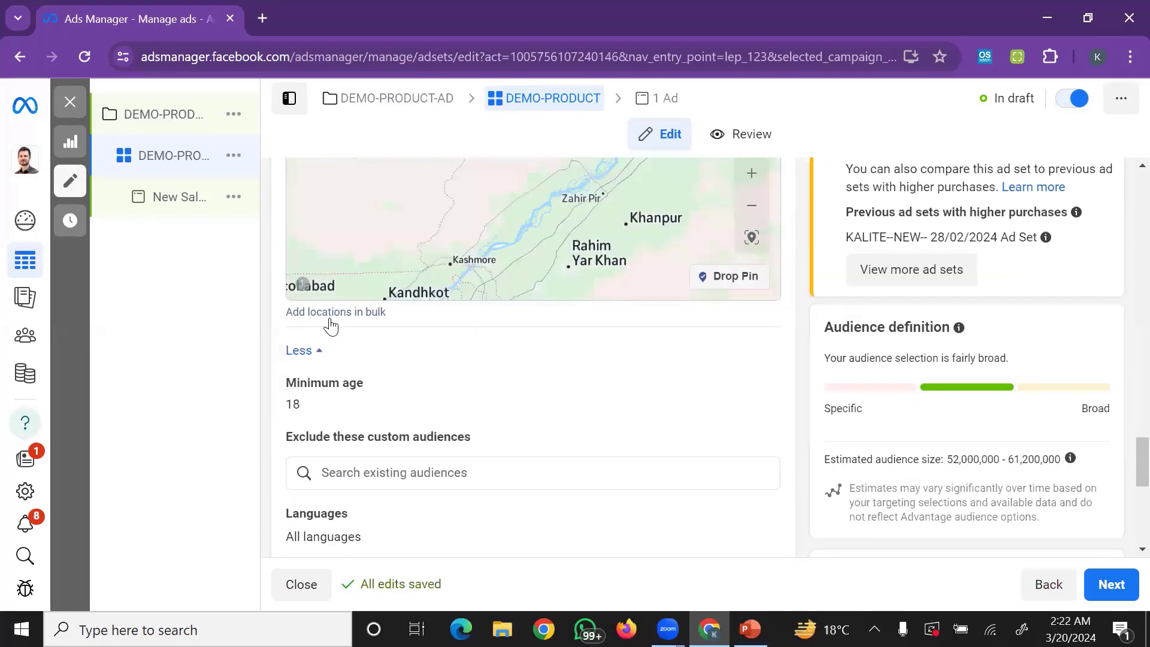
left_click(335, 313)
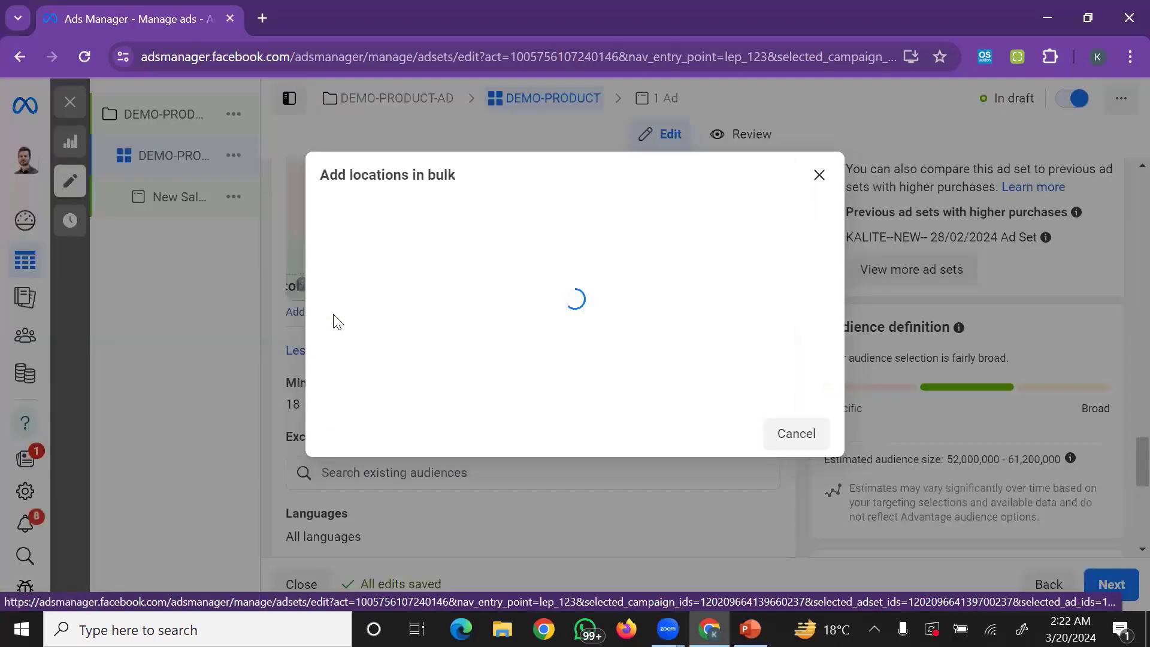
left_click(402, 336)
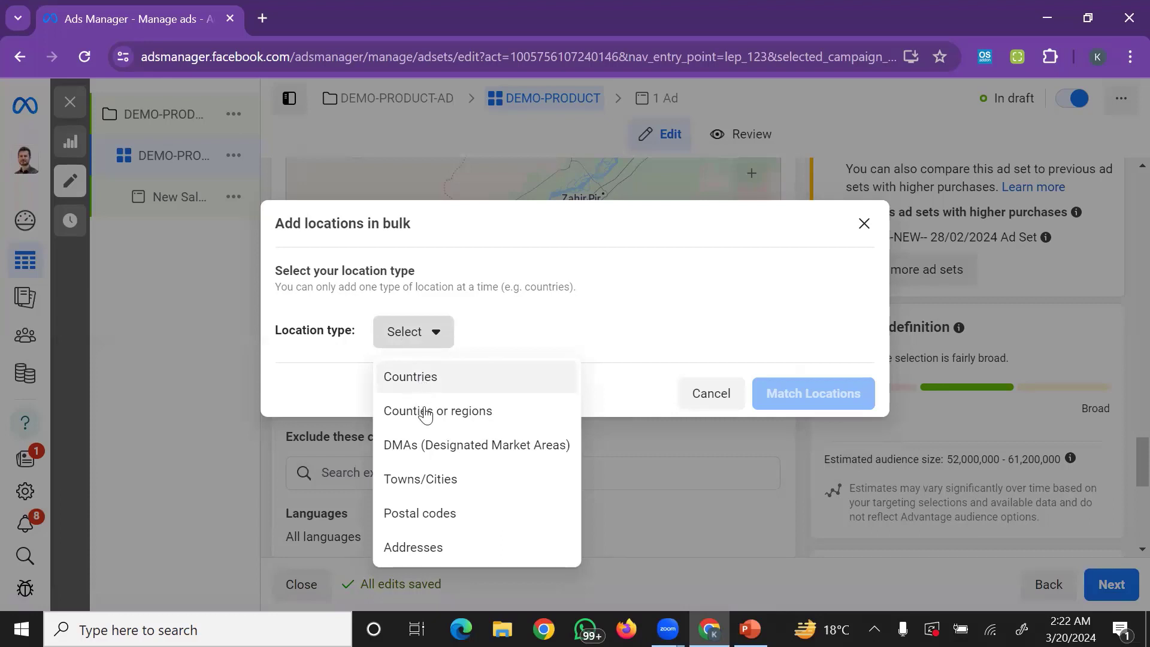
left_click(408, 484)
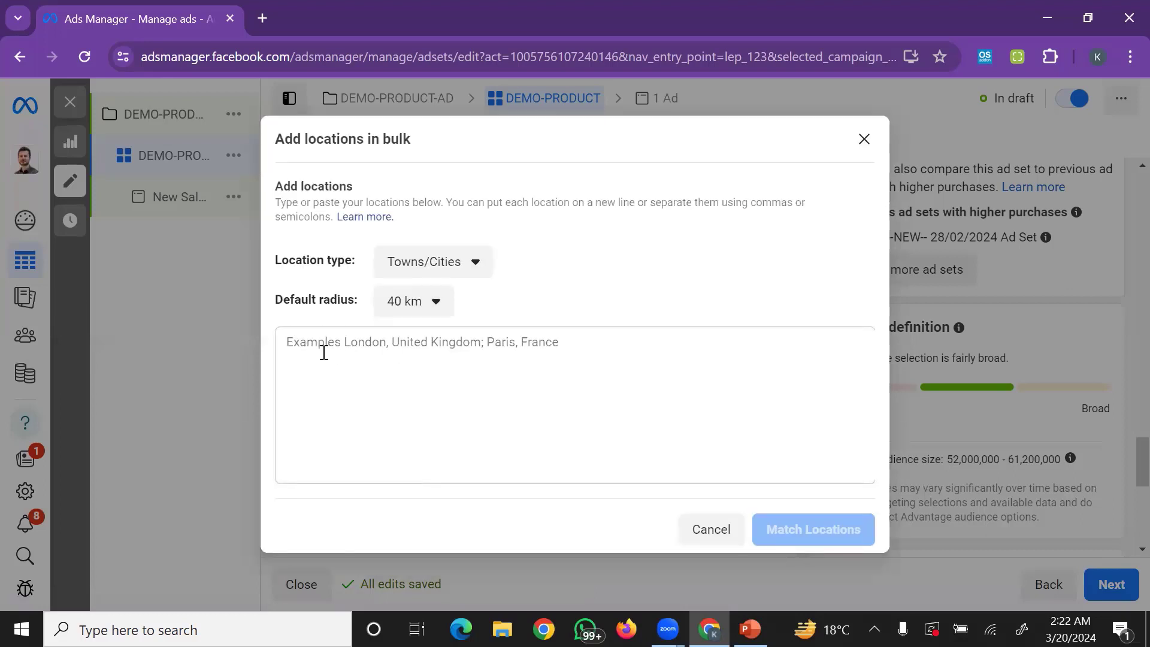
left_click(412, 315)
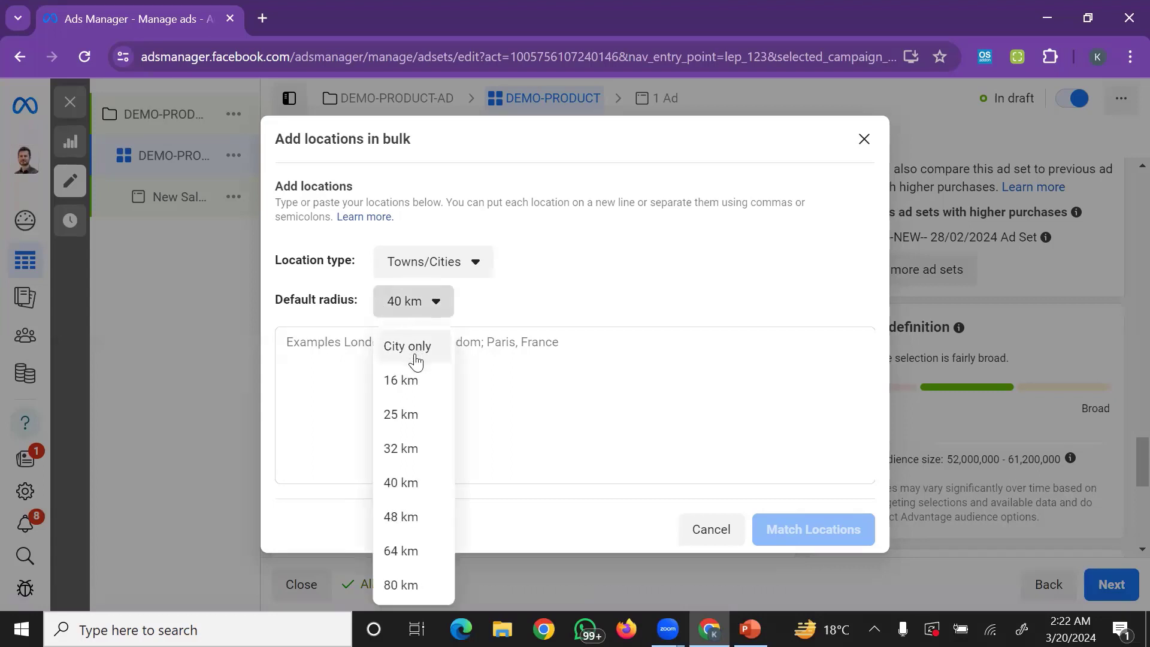
left_click(495, 322)
left_click(876, 141)
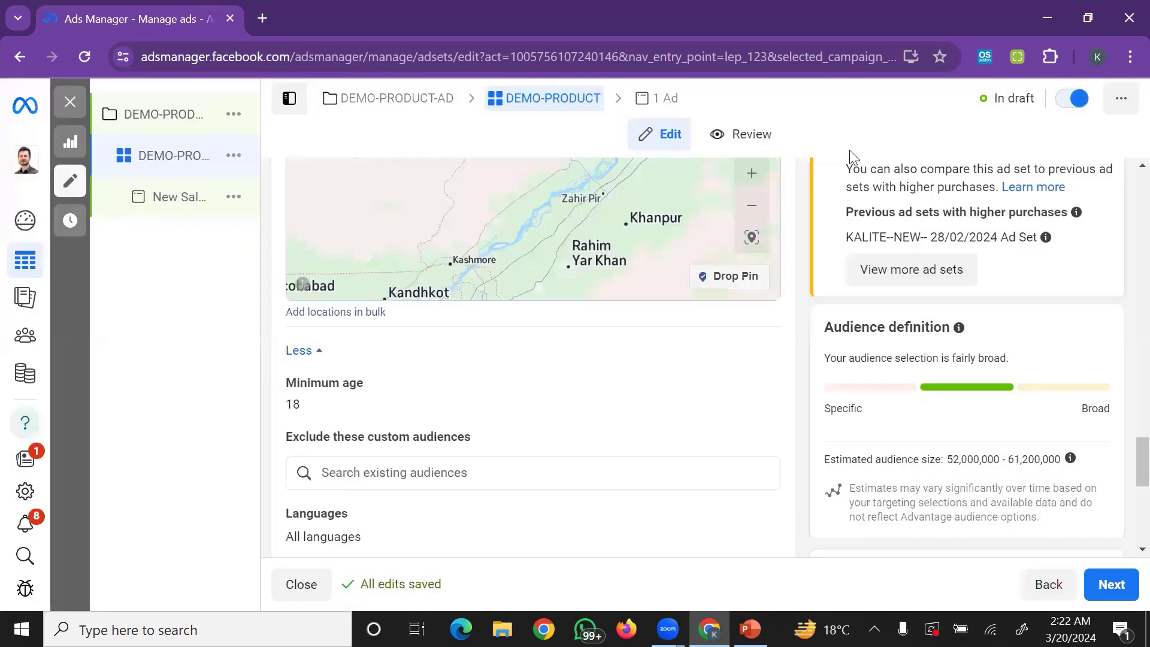
- Search the existing custom audiences to exclude for "PA" and "PESHA", and clear the search without excluding any
scroll(480, 383, "down", 2)
scroll(409, 396, "down", 1)
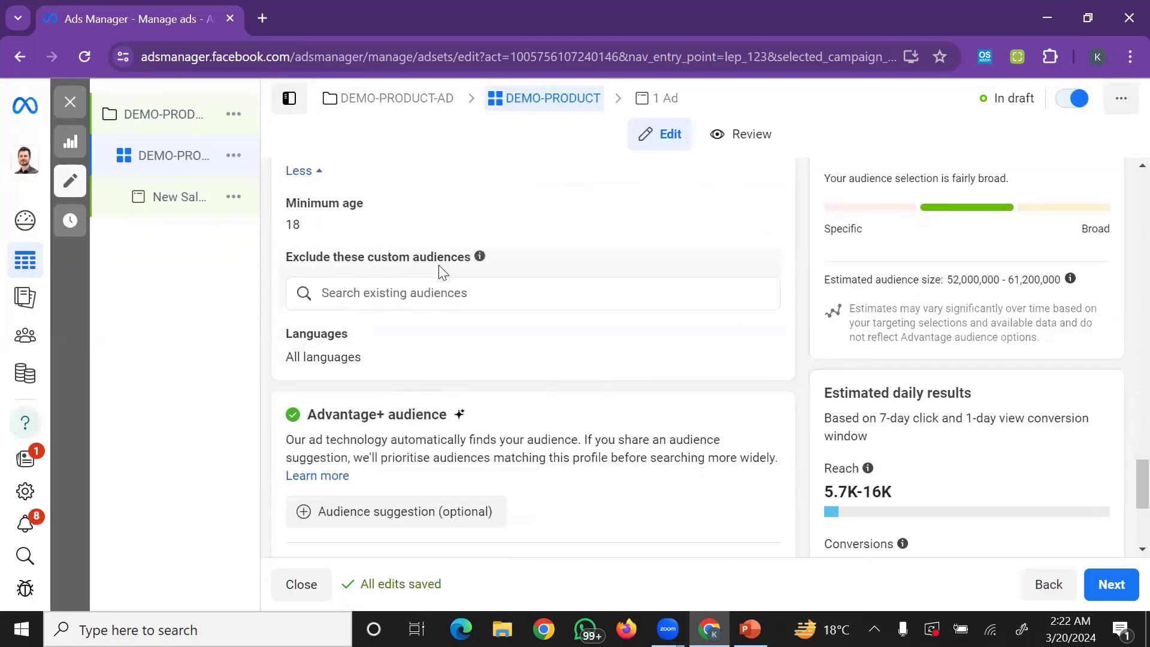
left_click(434, 288)
left_click(393, 294)
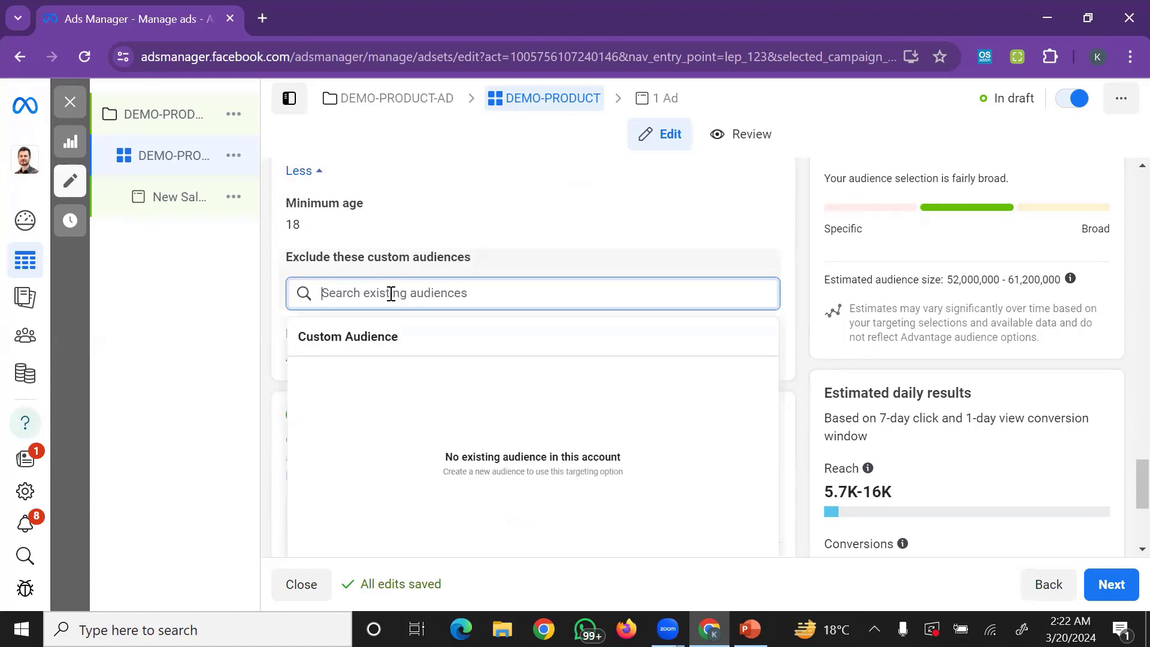
type("PA")
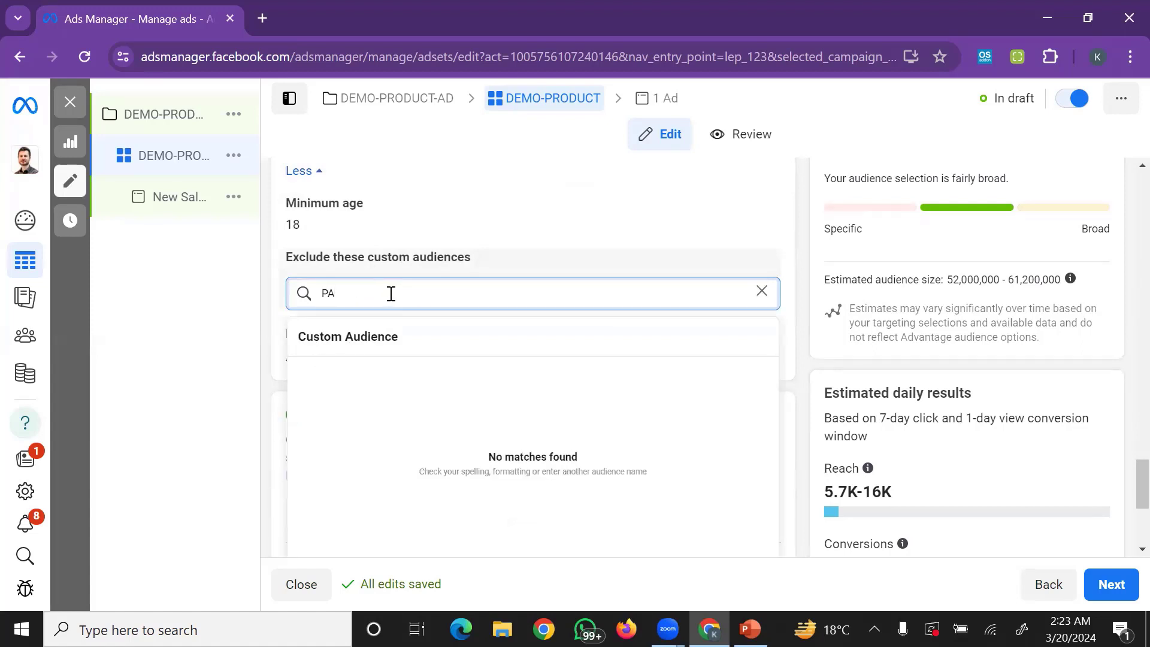
key("BackSpace")
type("PESHA")
key("BackSpace")
key("BackSpace")
key("BackSpace")
key("BackSpace")
key("BackSpace")
key("BackSpace")
key("BackSpace")
scroll(388, 309, "down", 3)
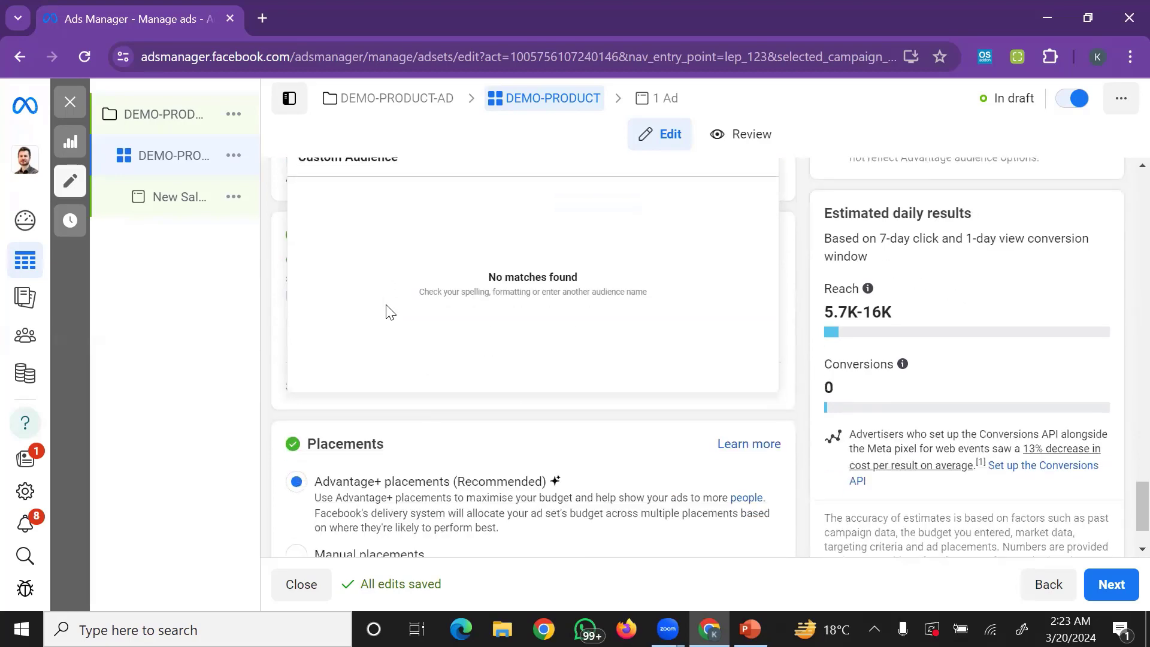
scroll(388, 309, "up", 2)
left_click(274, 225)
scroll(426, 303, "up", 2)
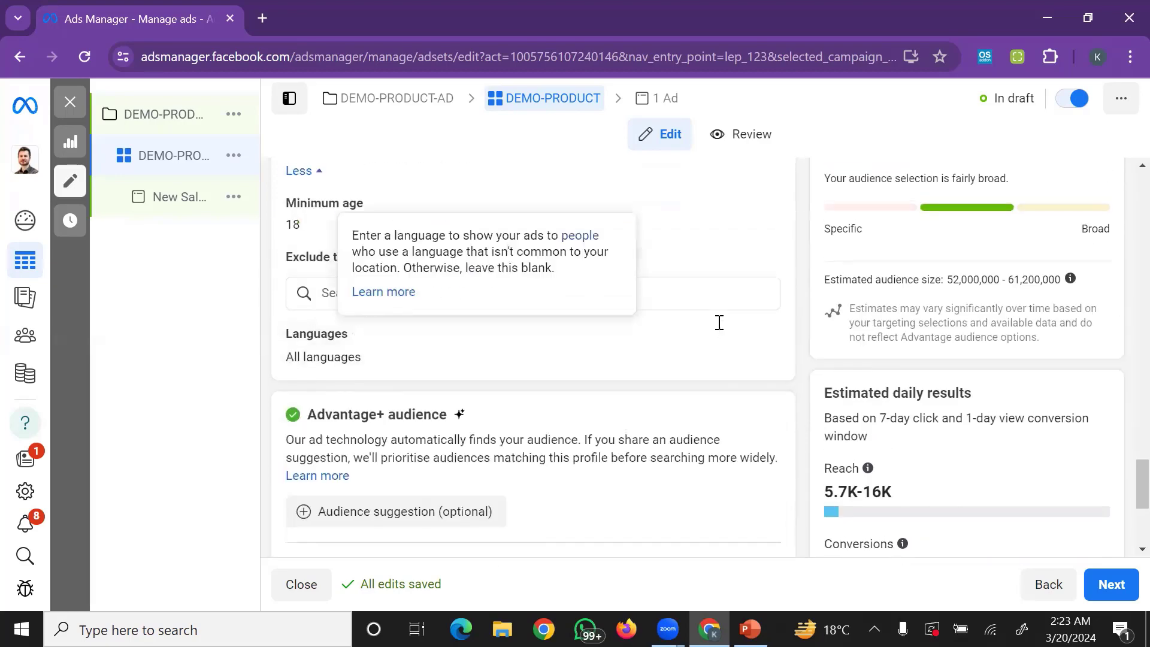
scroll(719, 322, "up", 3)
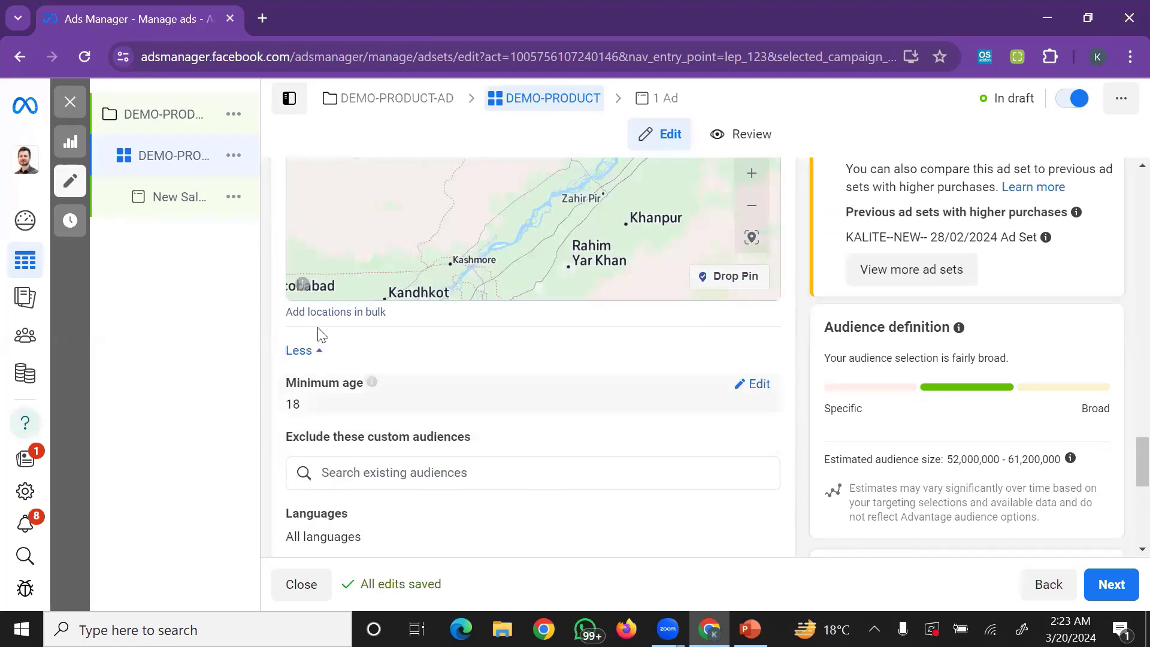
- Switch the ad set's placements from Advantage+ to Manual placements
scroll(424, 342, "up", 5)
scroll(457, 286, "up", 5)
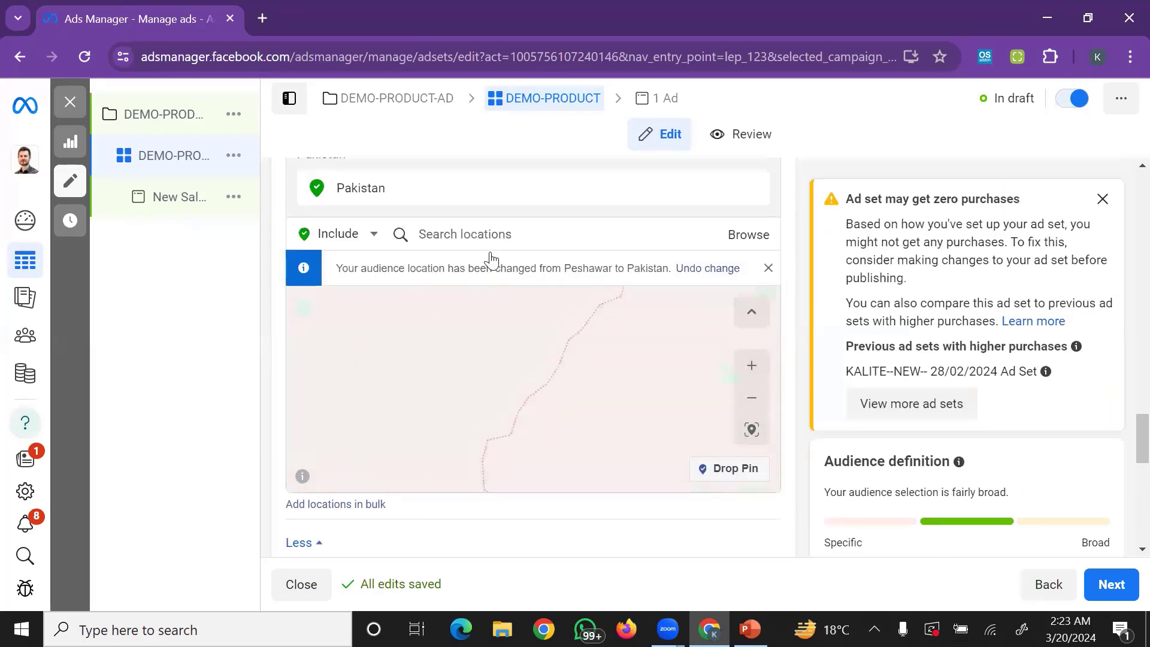
scroll(447, 305, "up", 2)
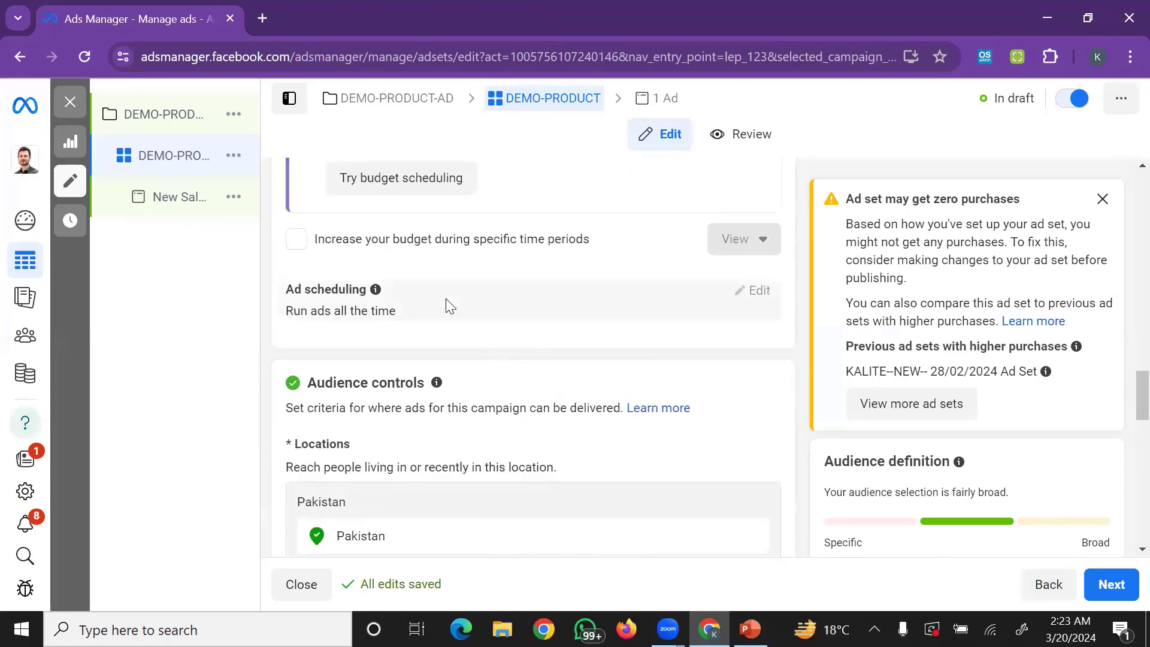
scroll(444, 301, "down", 9)
scroll(489, 392, "down", 6)
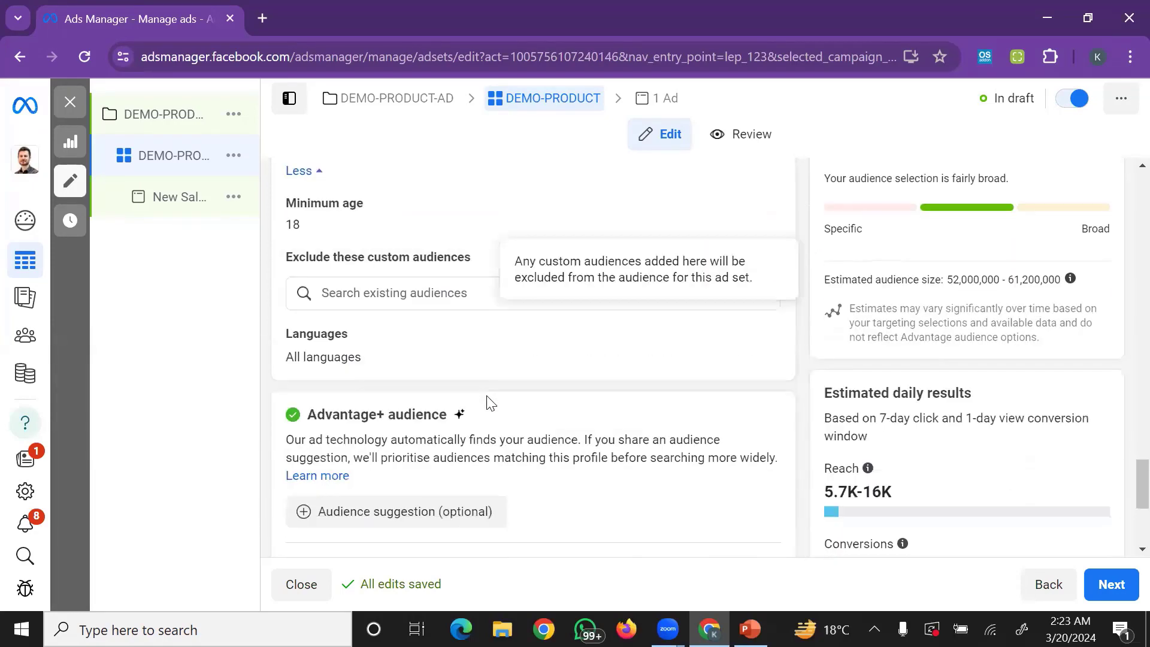
scroll(407, 371, "down", 2)
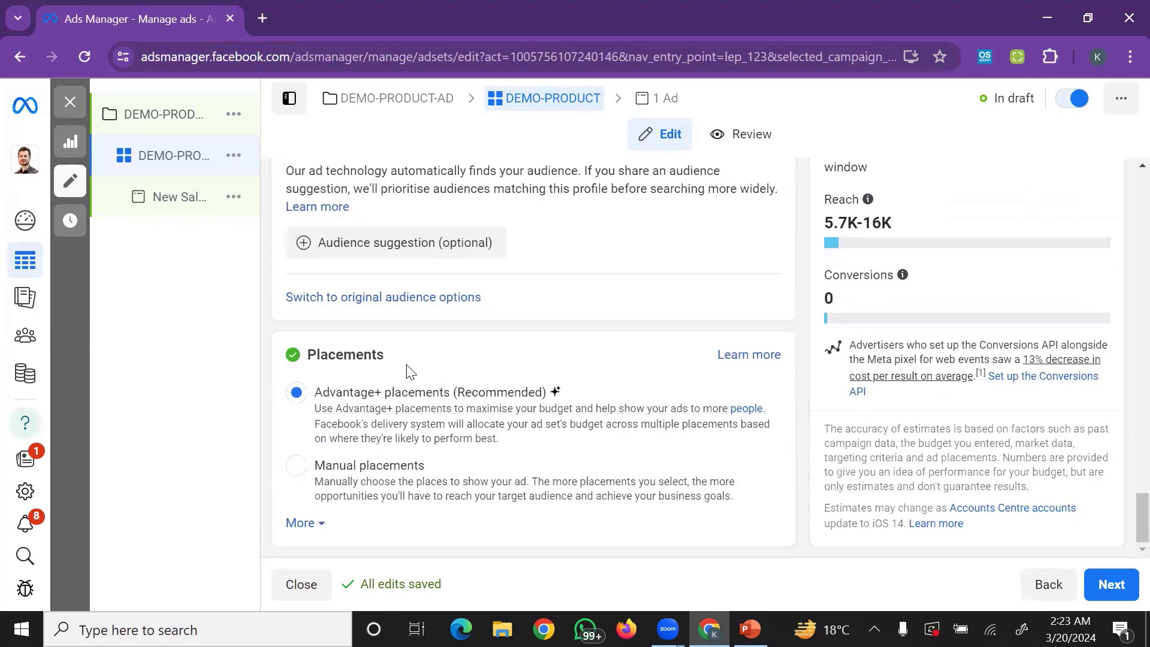
left_click(378, 473)
- Review the platforms and placement types offered for manual placements, and proceed to the ad's settings
scroll(377, 470, "down", 3)
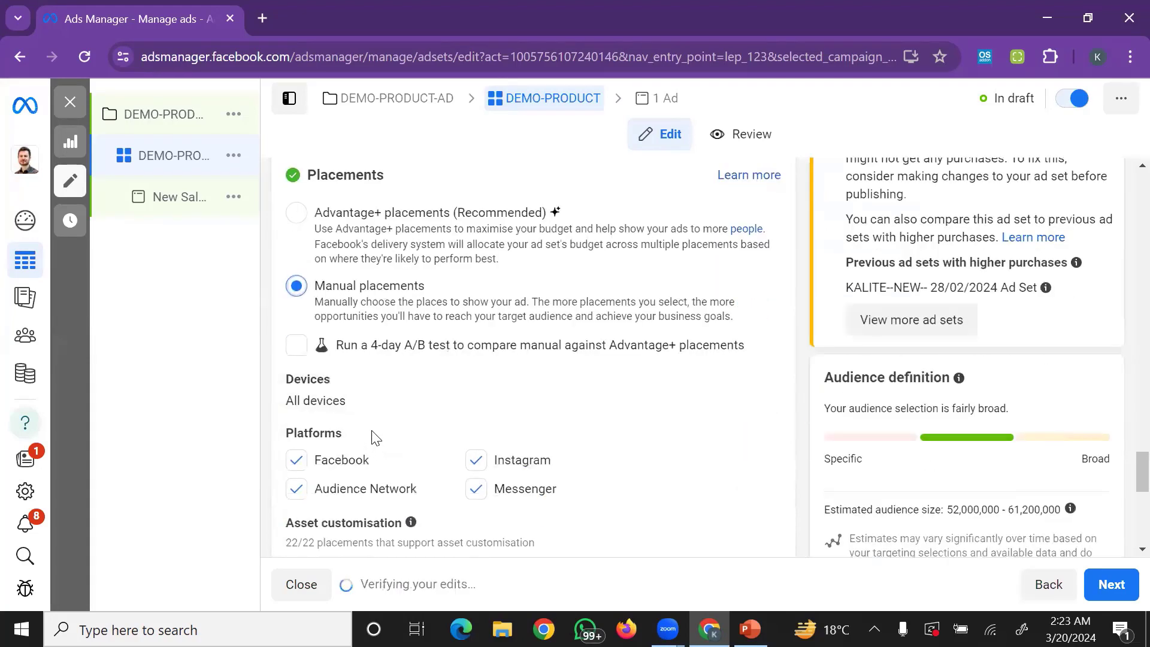
scroll(372, 437, "down", 2)
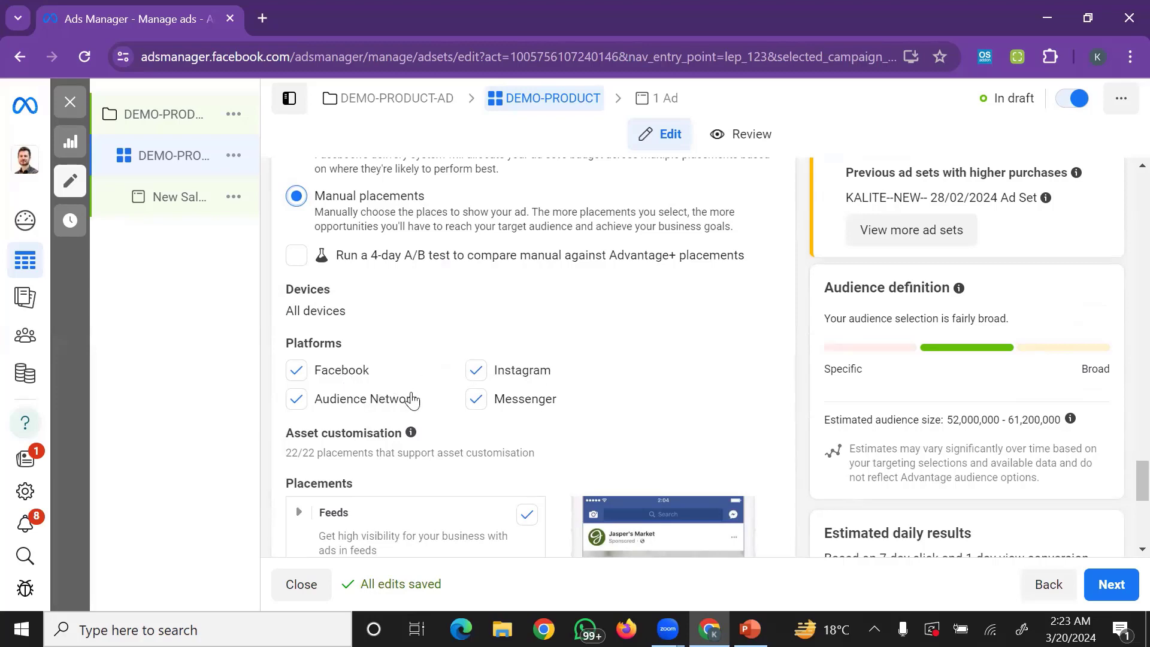
scroll(497, 402, "down", 3)
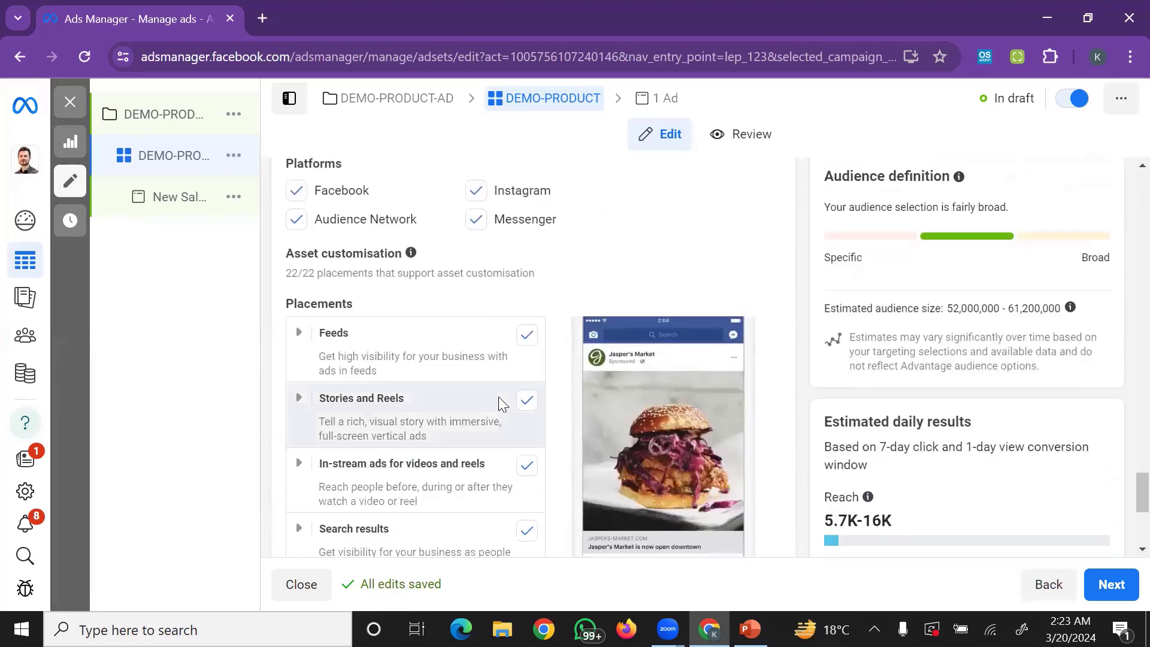
scroll(471, 393, "down", 3)
scroll(450, 357, "up", 2)
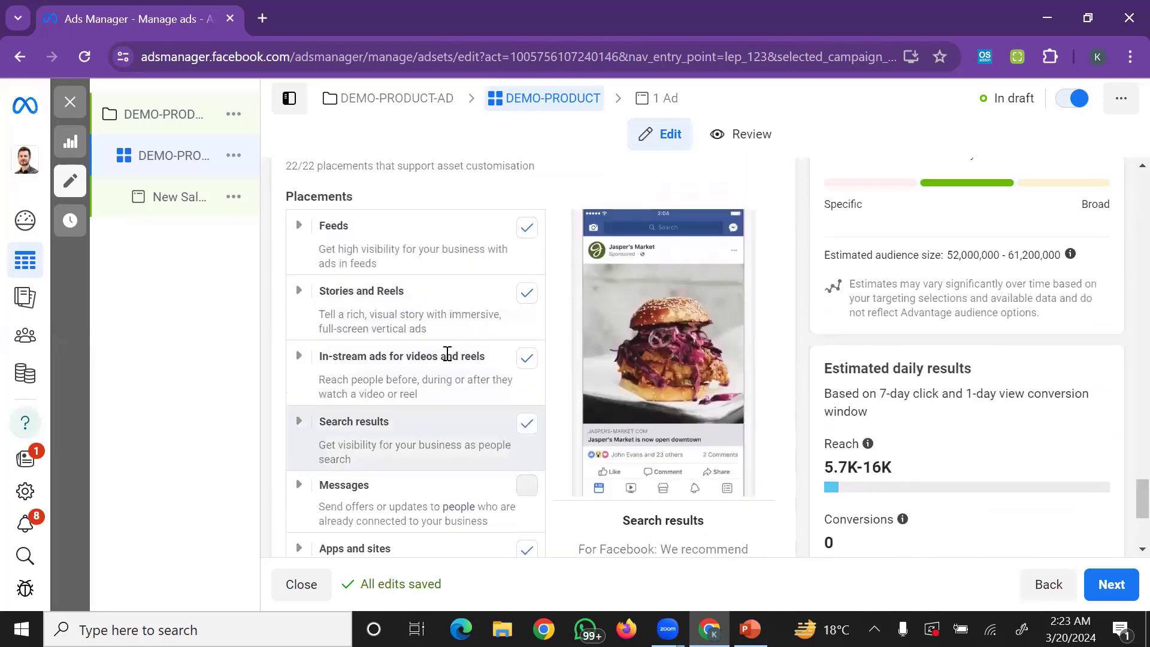
scroll(409, 286, "down", 3)
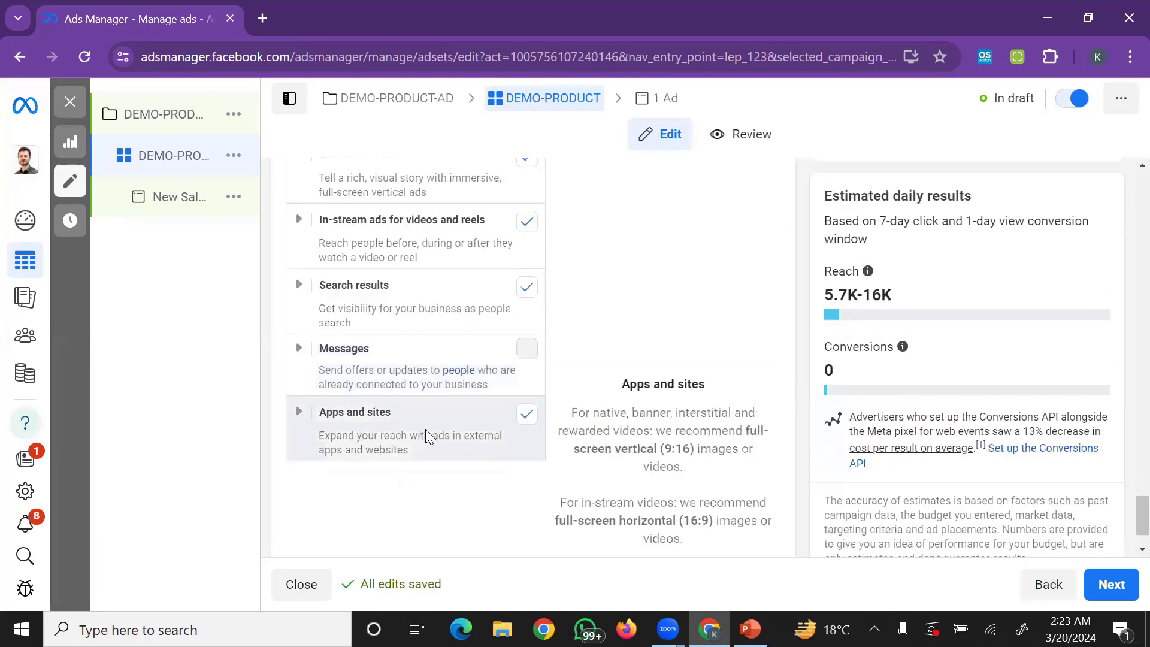
scroll(597, 450, "down", 1)
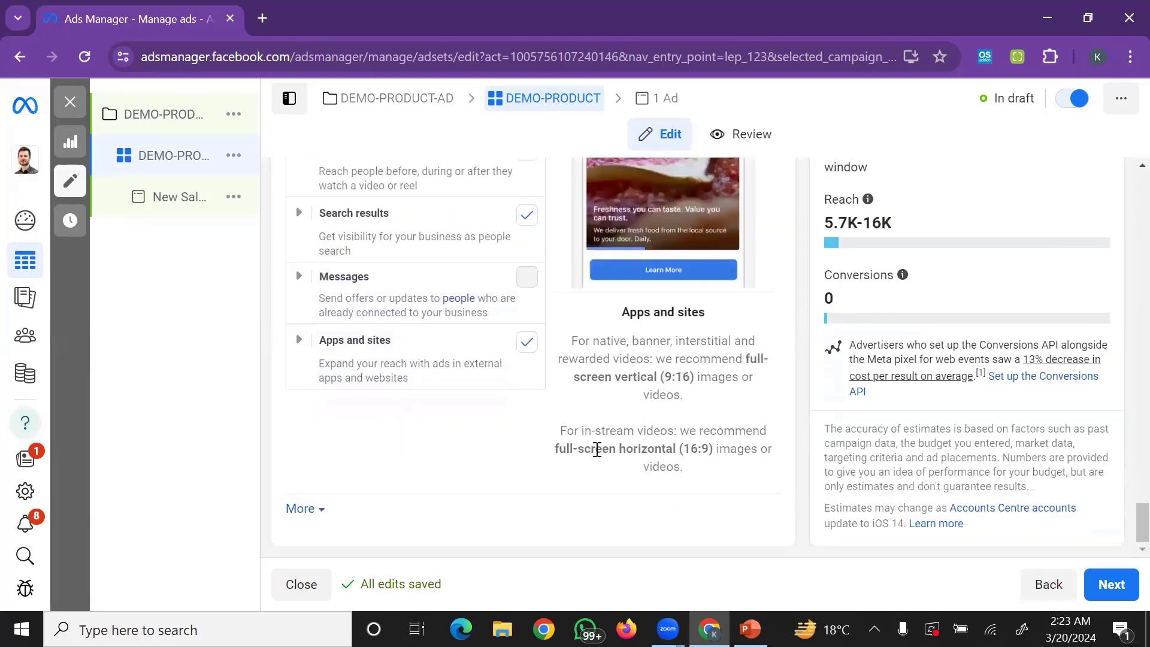
left_click(1116, 586)
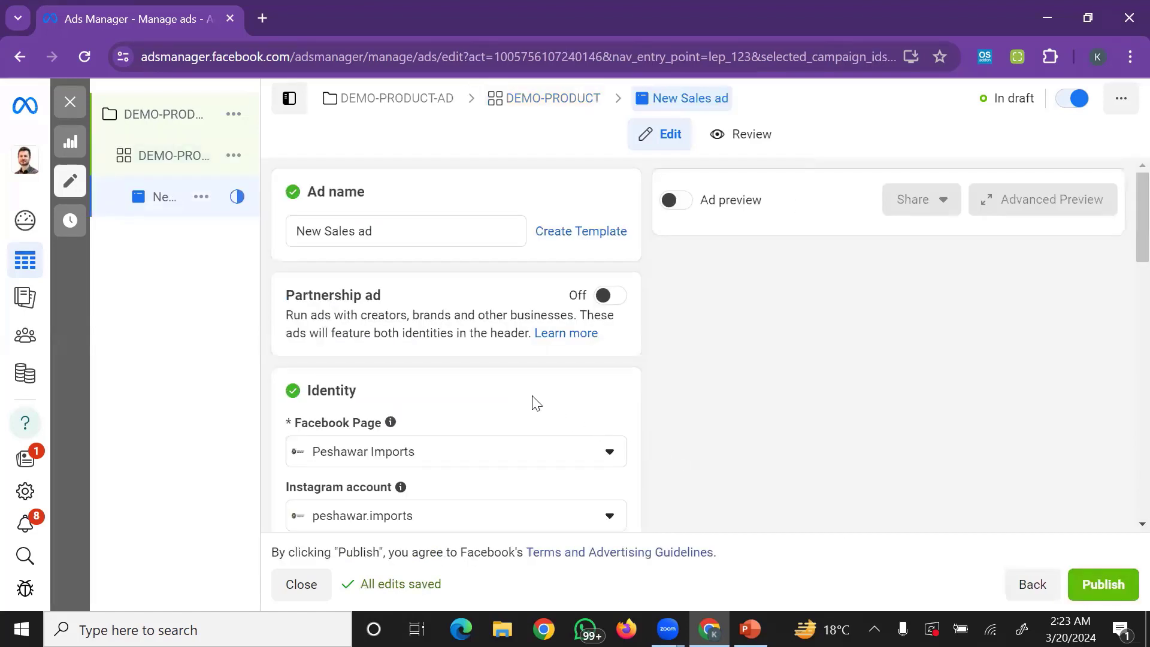
- Rename the ad as DEMO-PRODUCT and dismiss the recommendation pop-ups
triple_click(418, 230)
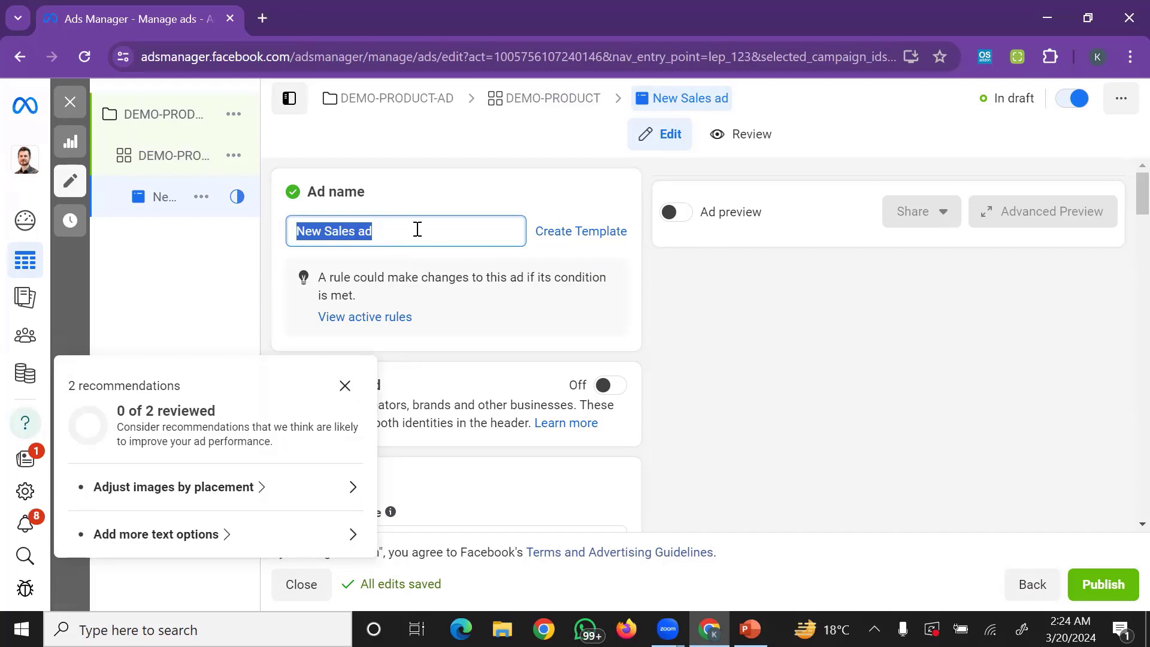
type("DEMO-PRODUCT")
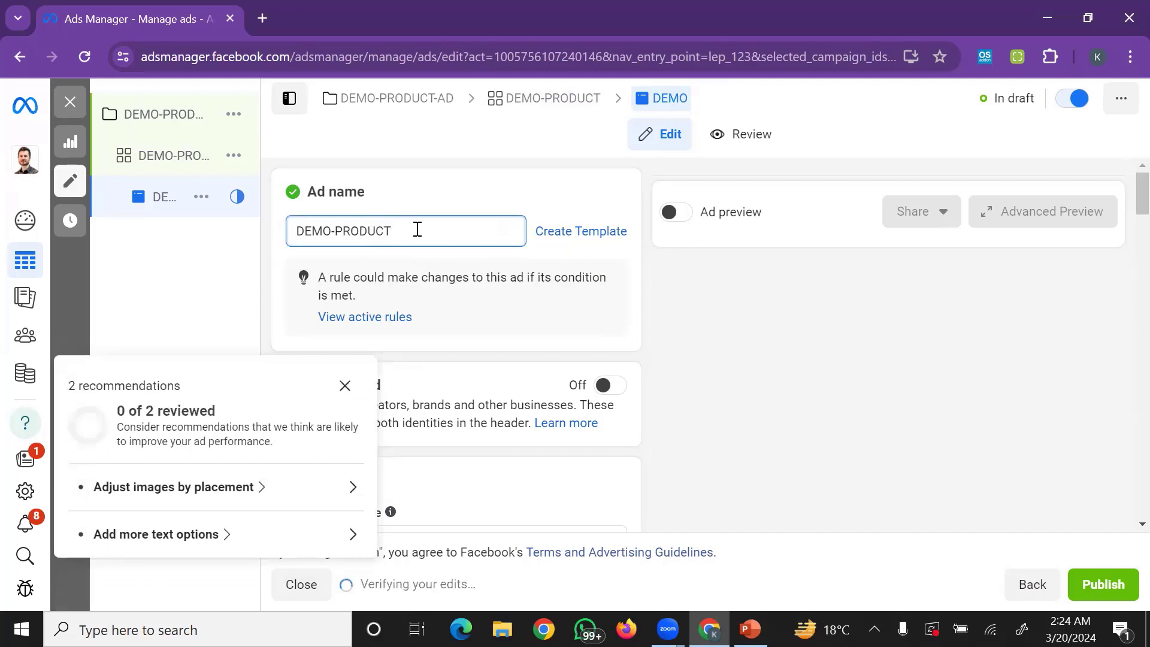
left_click(348, 381)
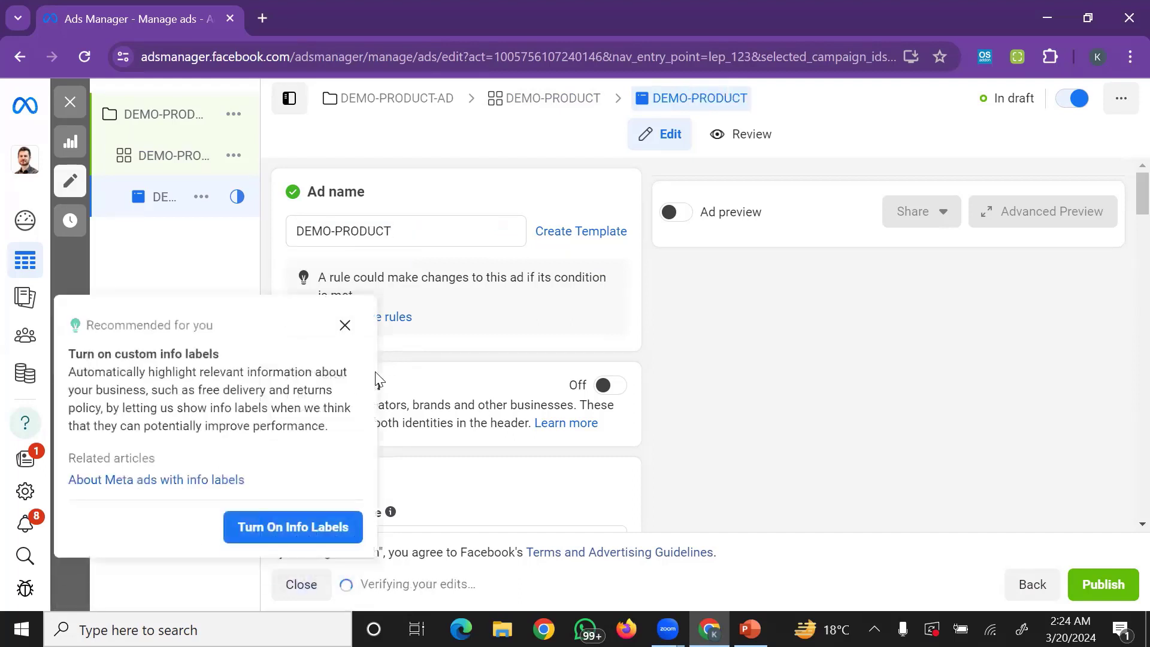
left_click(345, 325)
- Examine the Facebook Page and Instagram account choices for the ad's identity without changing them
scroll(432, 388, "down", 2)
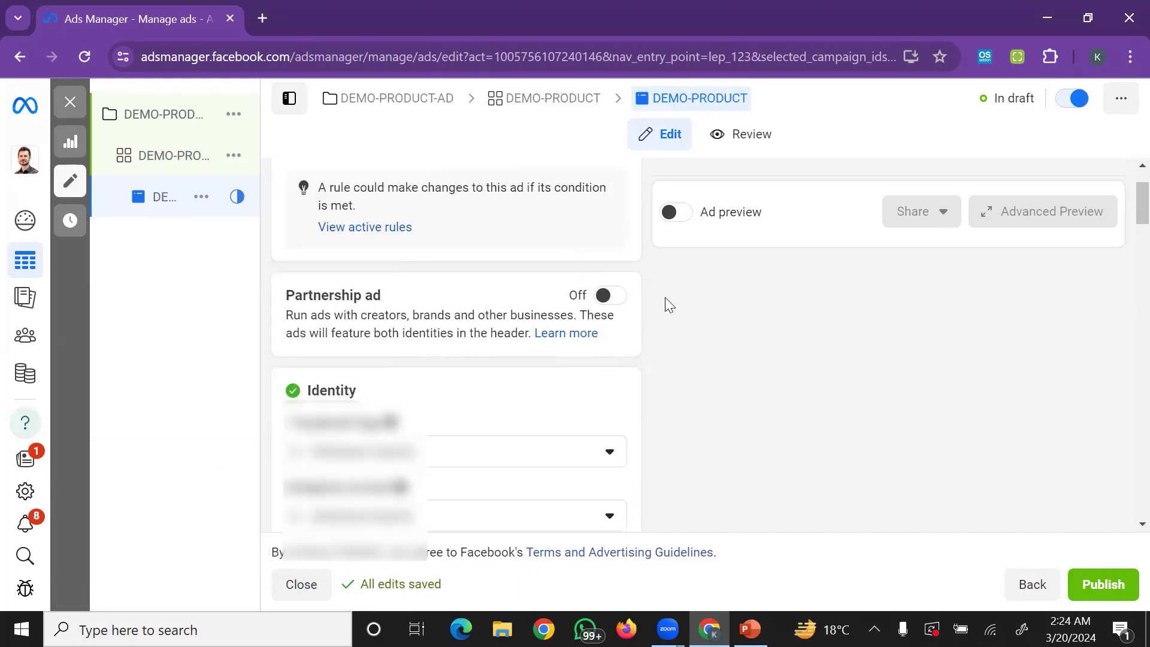
scroll(562, 344, "down", 1)
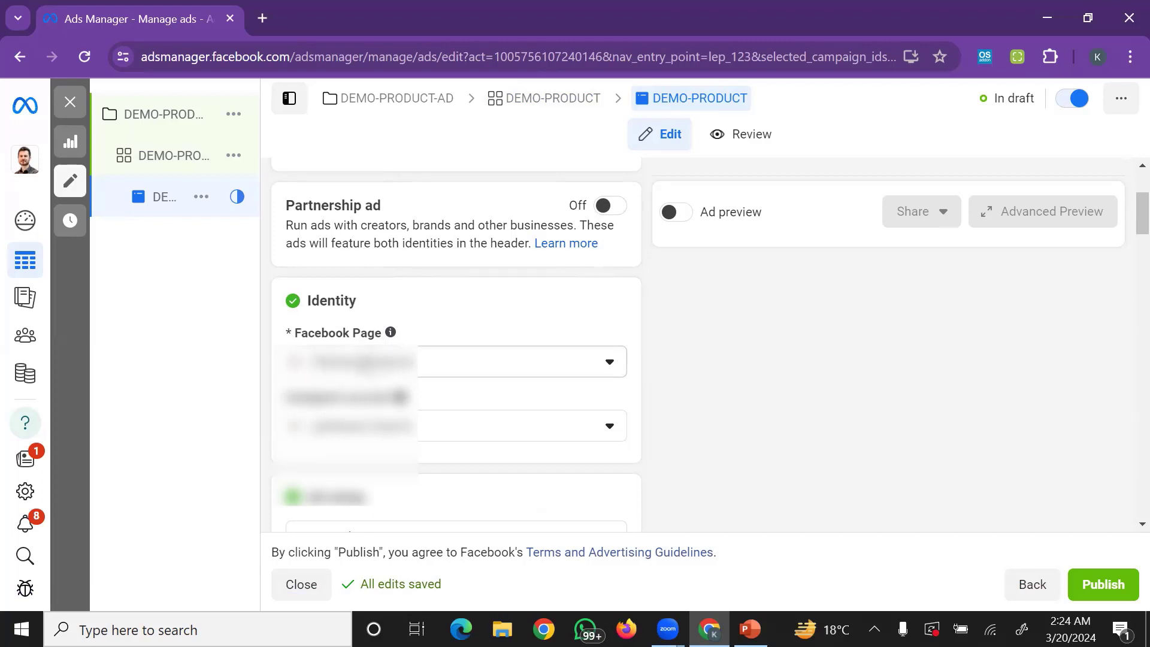
left_click(363, 363)
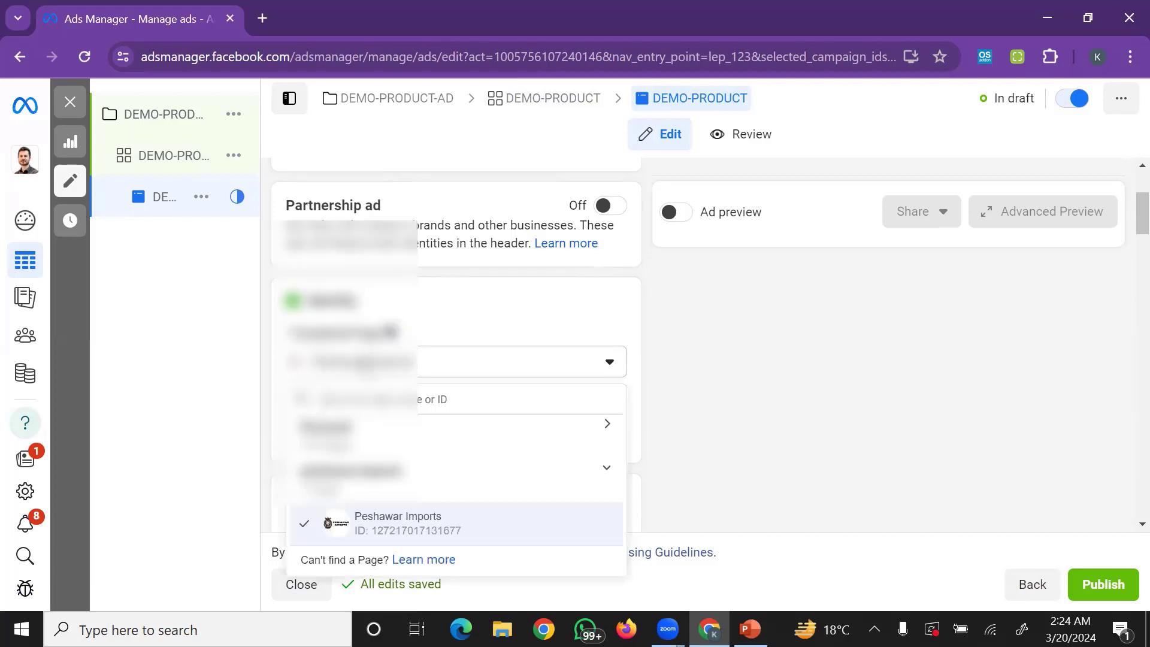
left_click(362, 362)
scroll(363, 363, "down", 2)
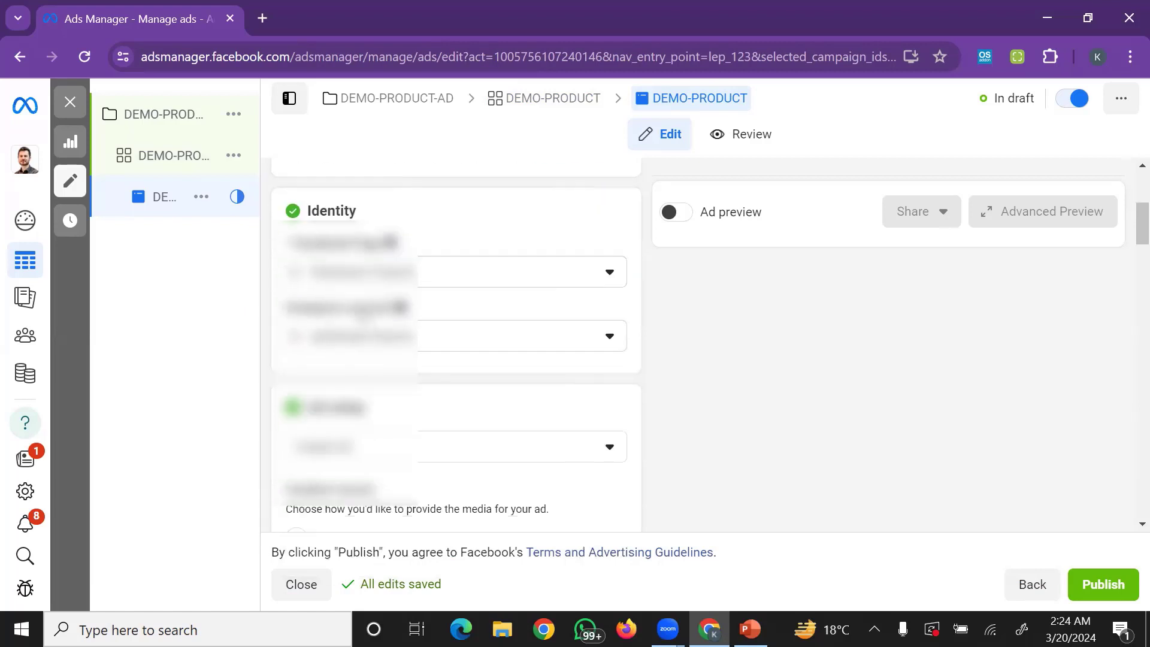
left_click(373, 338)
left_click(373, 338)
scroll(368, 353, "up", 1)
scroll(371, 342, "down", 1)
scroll(374, 330, "up", 1)
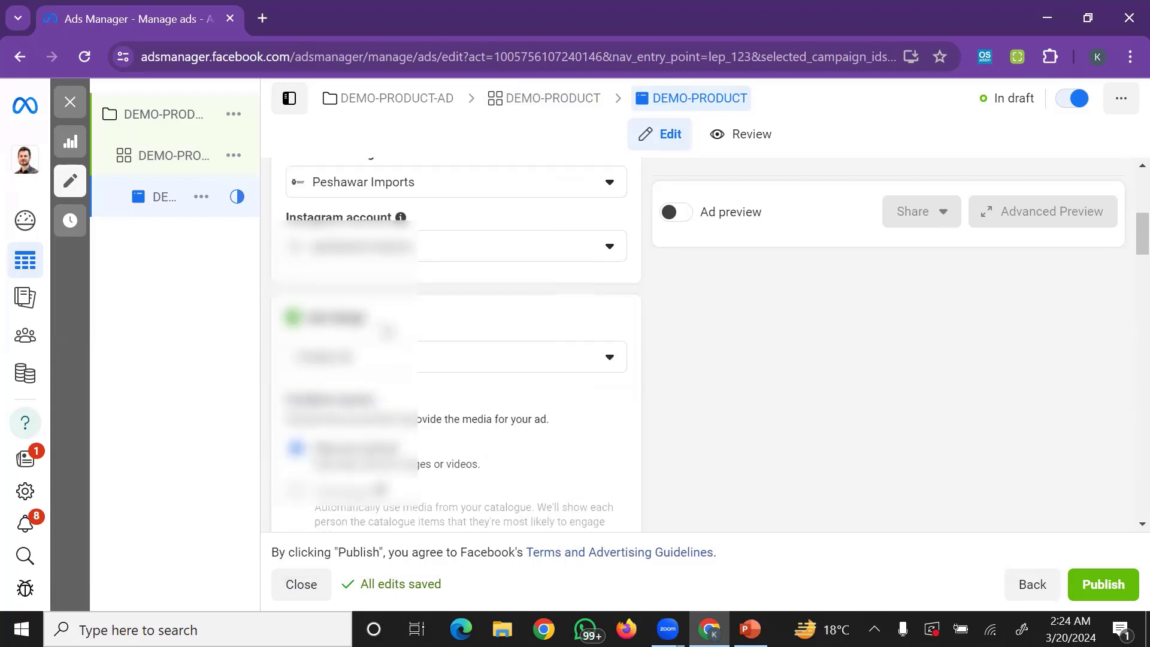
- Examine the ad setup choices, including creative source, format and multi-advertiser ads, without changing them
scroll(384, 328, "down", 1)
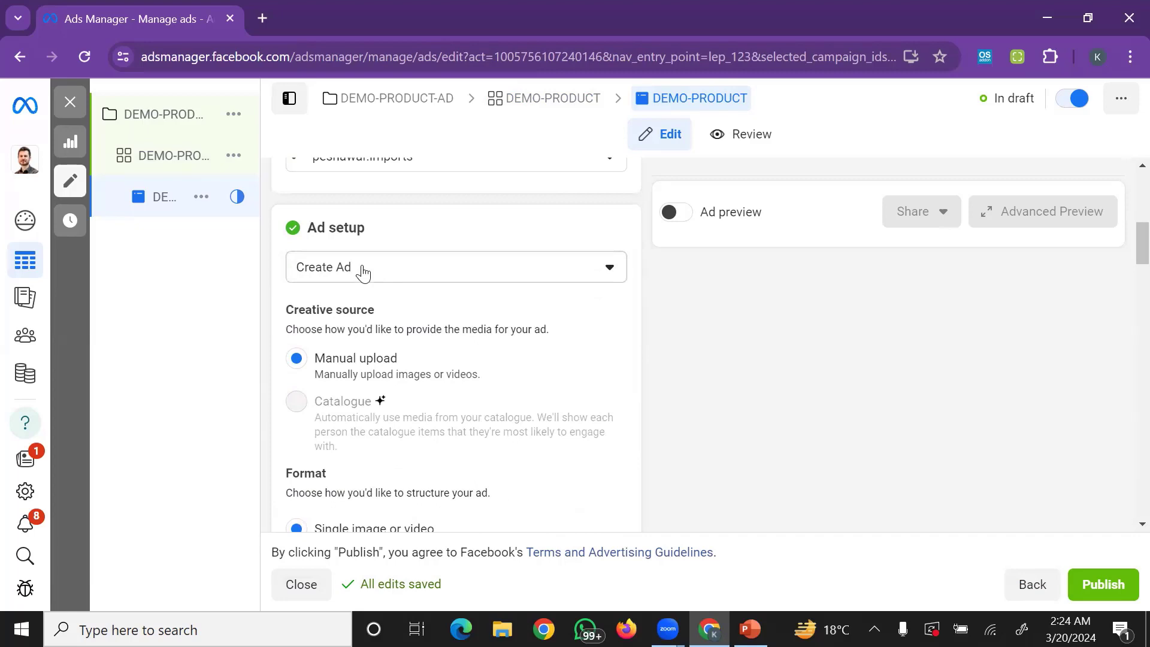
left_click(363, 272)
left_click(363, 270)
scroll(363, 274, "down", 3)
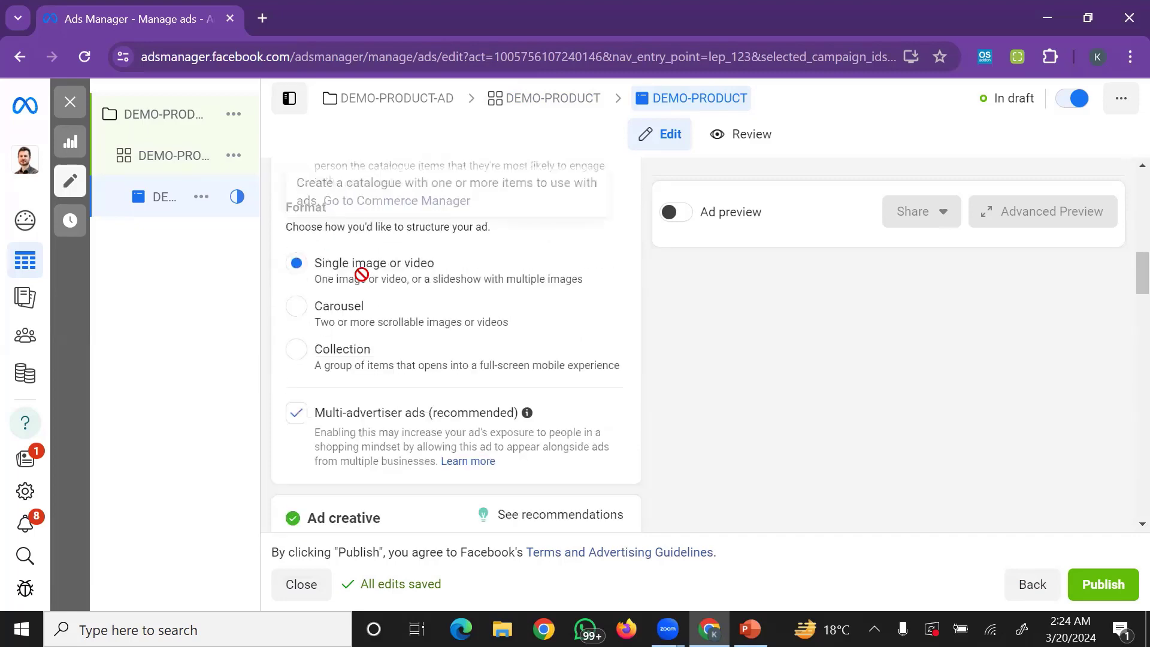
scroll(368, 294, "up", 5)
scroll(370, 299, "down", 3)
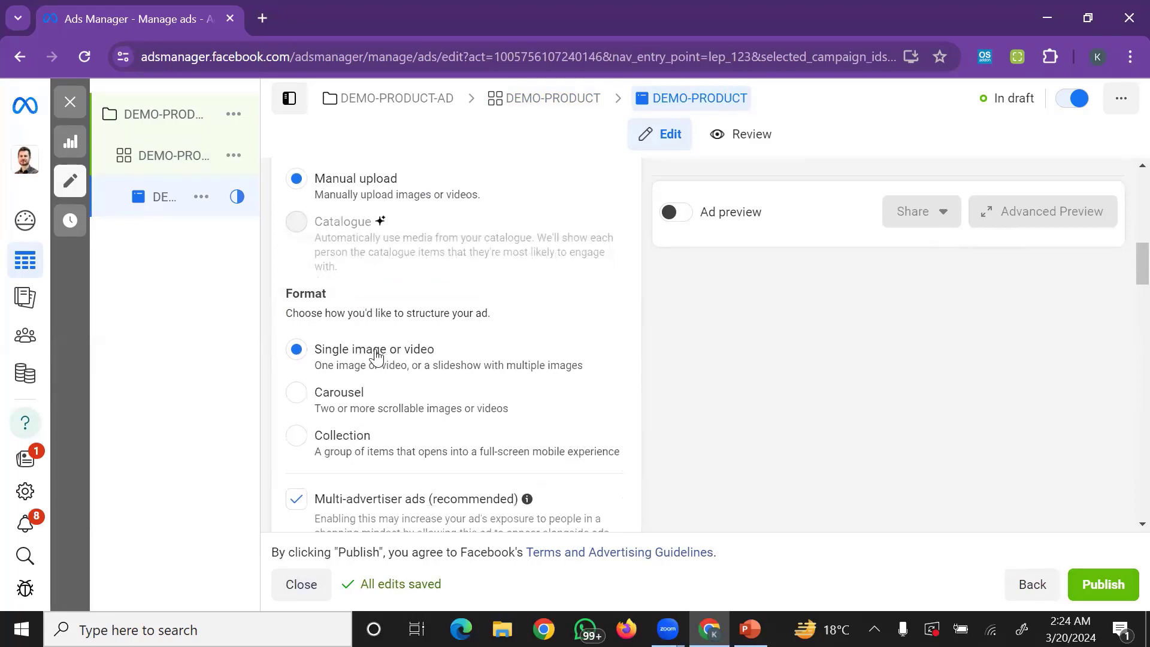
scroll(376, 356, "down", 5)
scroll(377, 355, "down", 2)
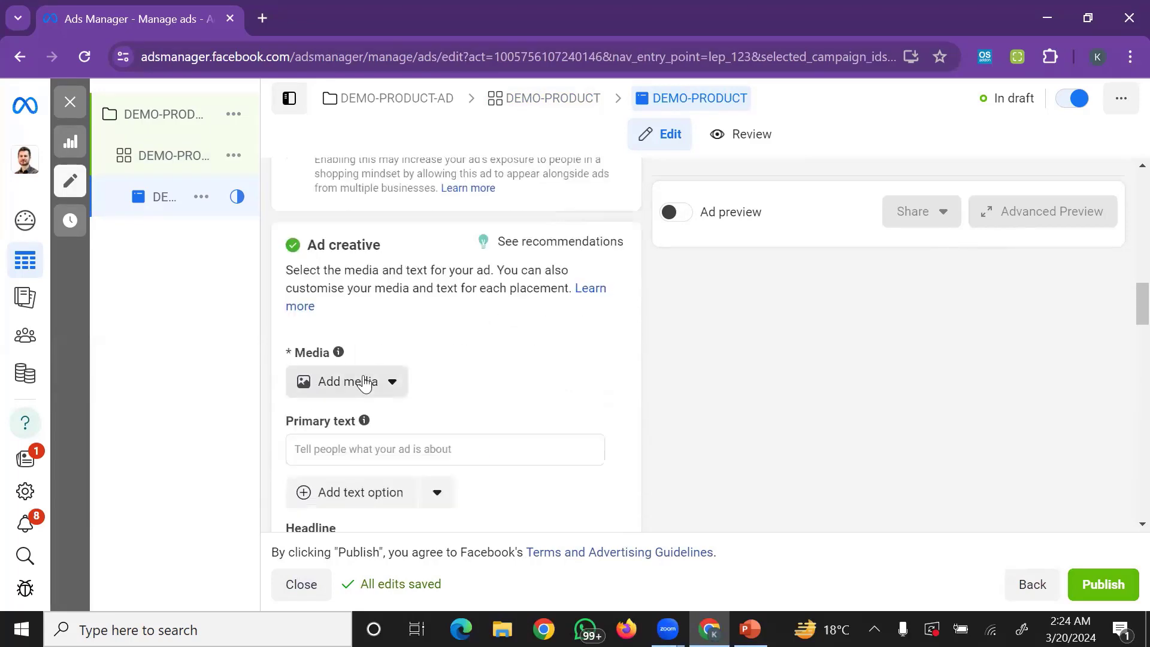
- View the videos available as the ad's media, and close the media selection without choosing any
left_click(365, 382)
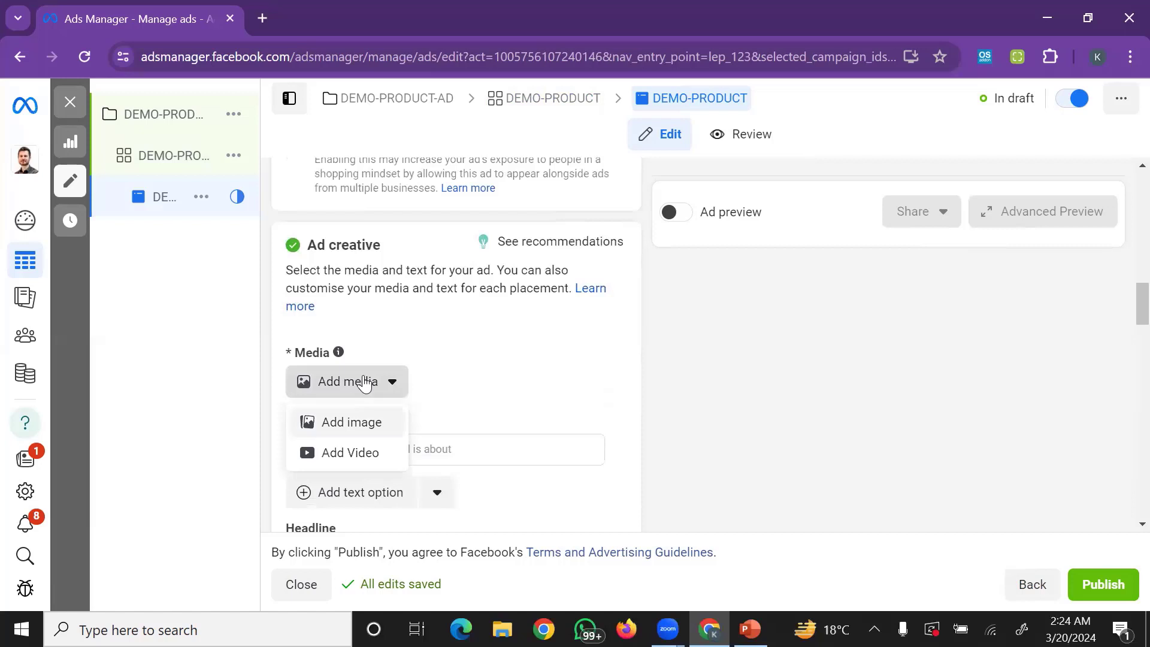
left_click(362, 455)
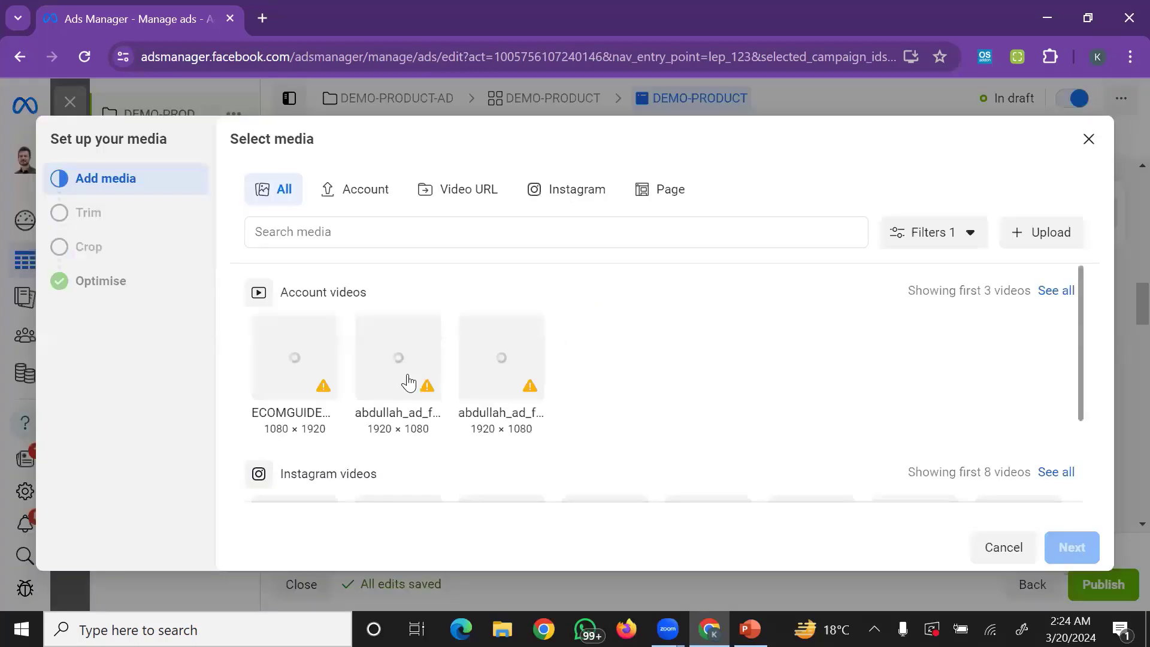
left_click(1088, 140)
- Change the ad setup from Create Ad to Use existing post
scroll(488, 347, "up", 8)
scroll(417, 348, "up", 2)
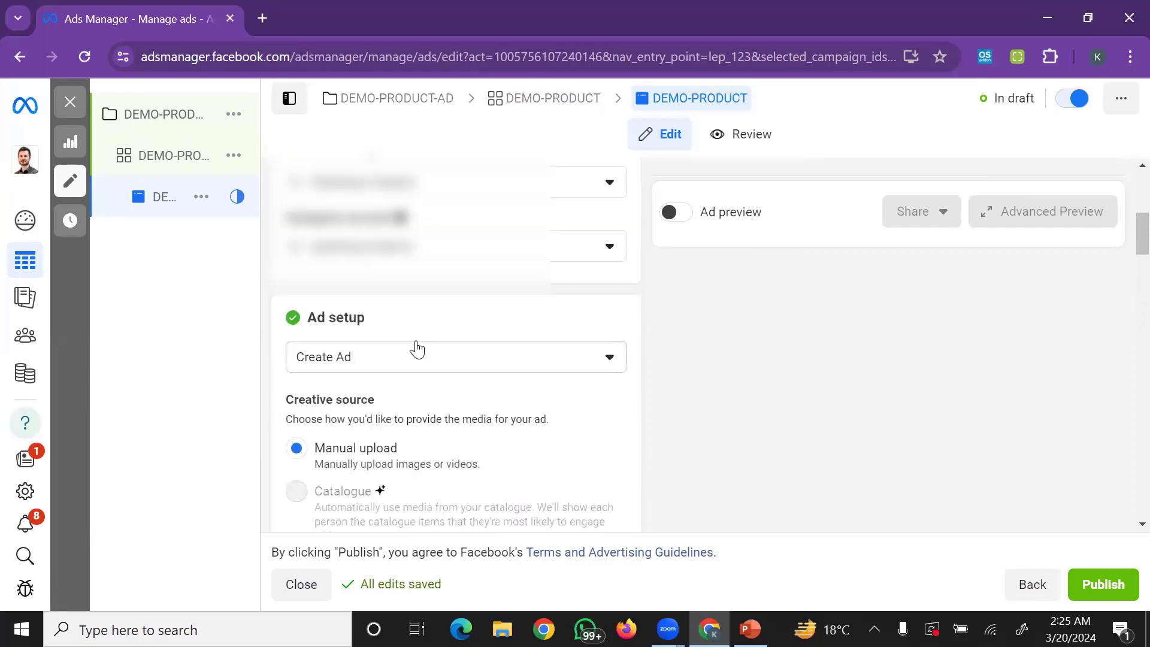
left_click(418, 349)
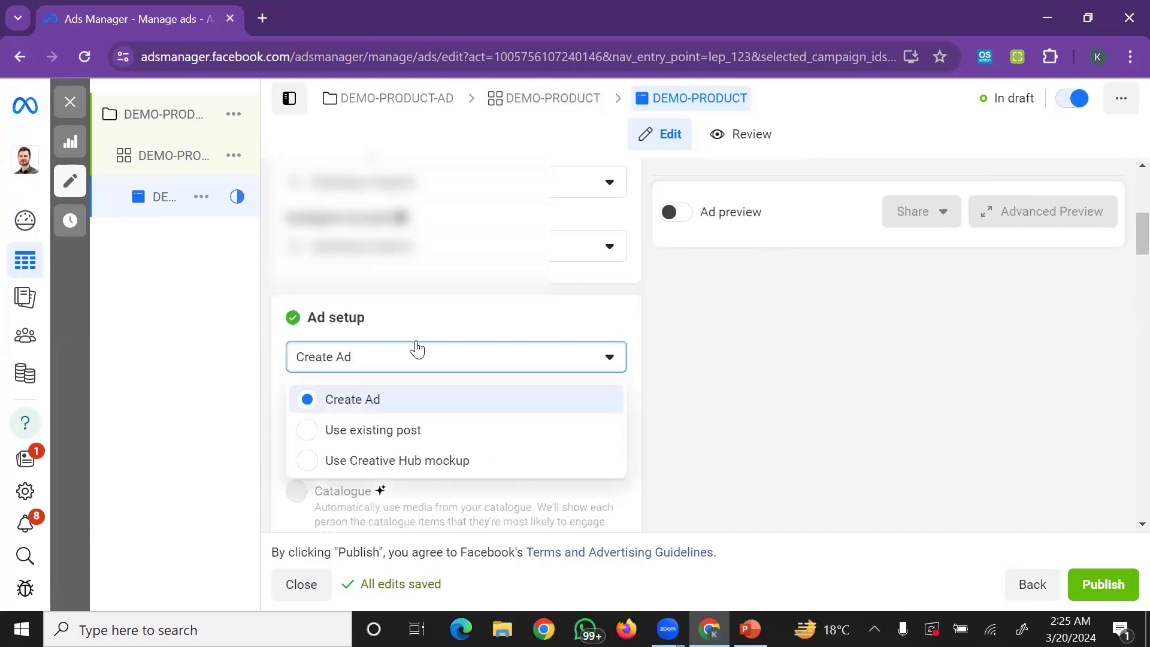
left_click(370, 438)
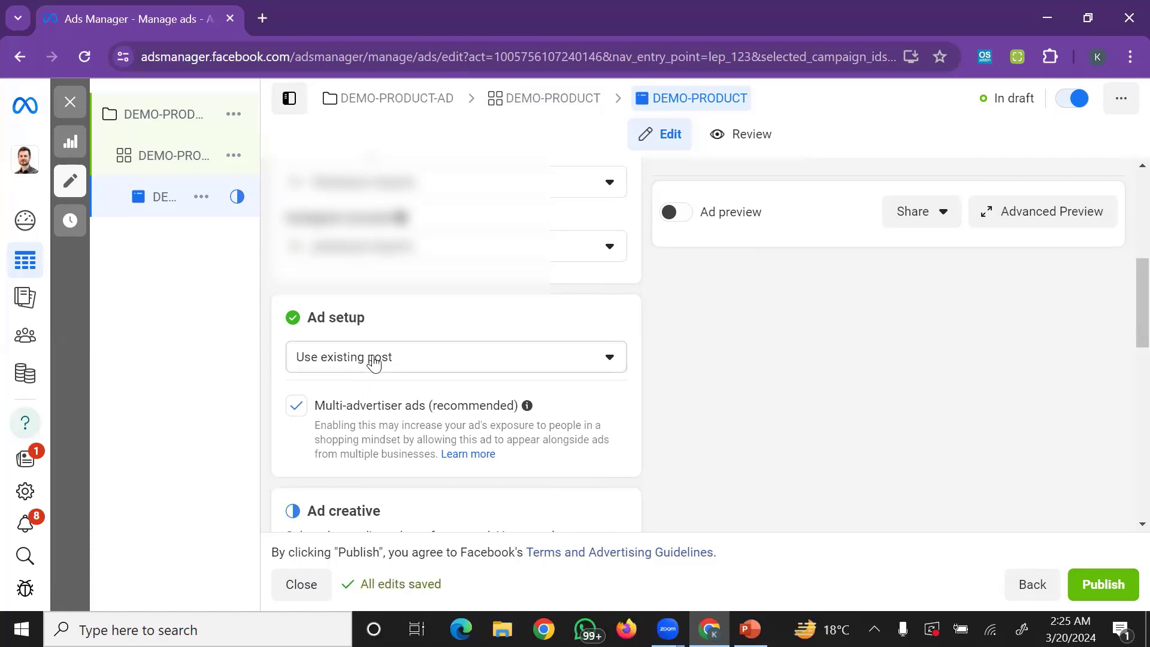
- Select the Facebook post "Japan Lot Imported JP Electric Massager || Free Delivery" as the ad's existing post
scroll(366, 366, "down", 5)
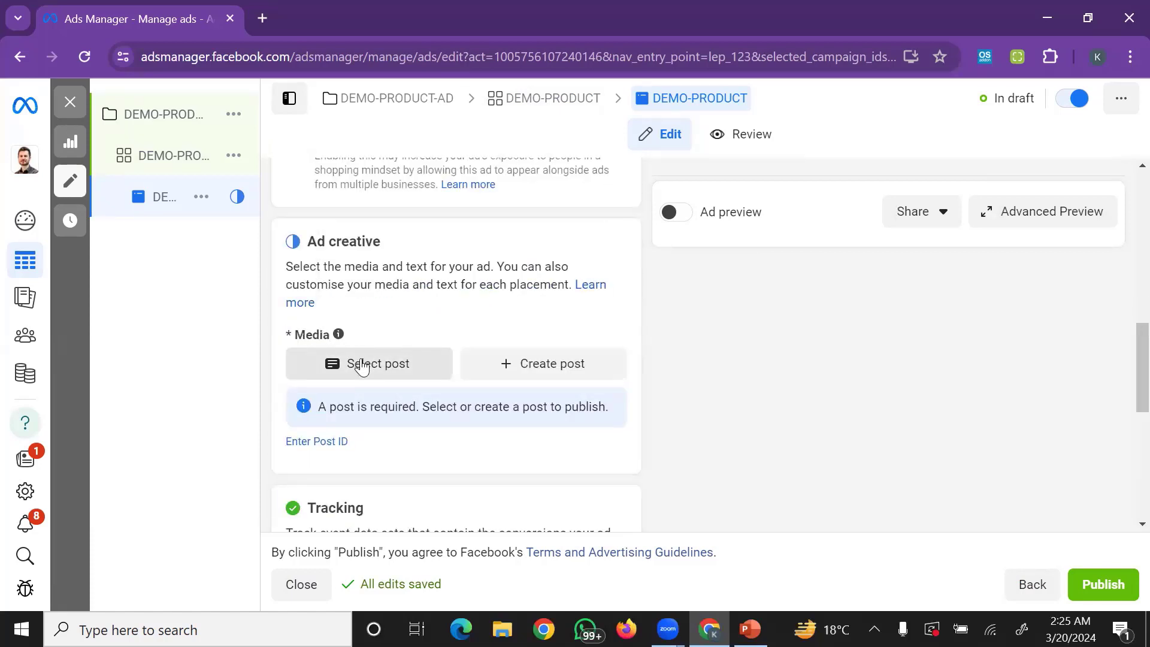
left_click(363, 365)
scroll(368, 328, "down", 3)
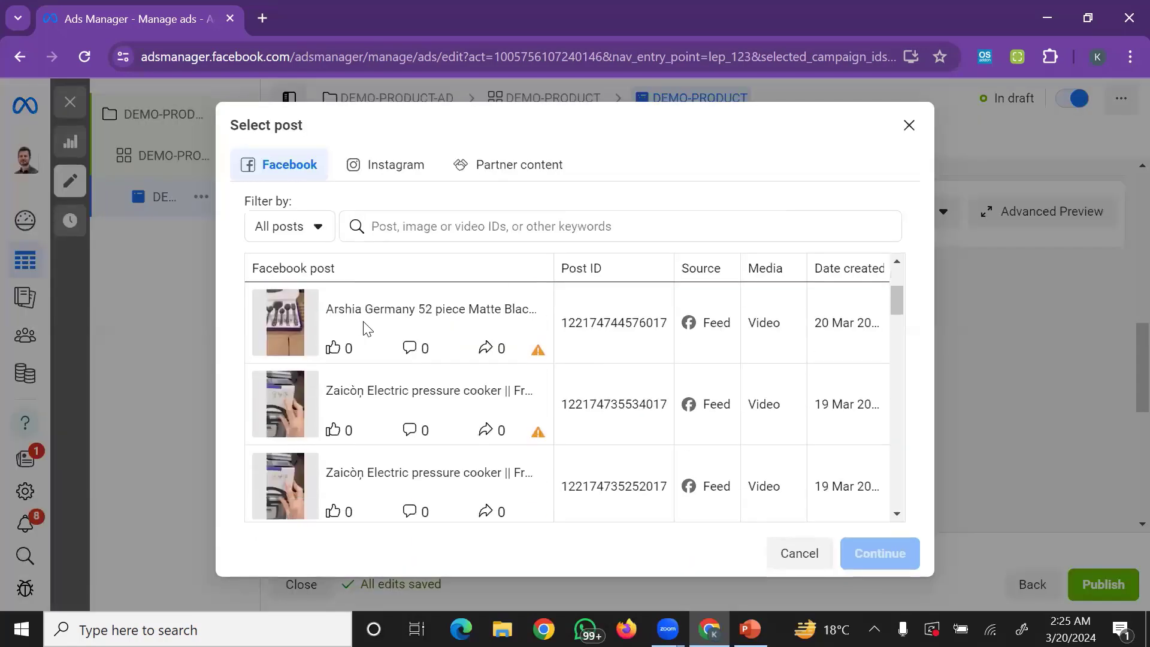
scroll(367, 329, "down", 7)
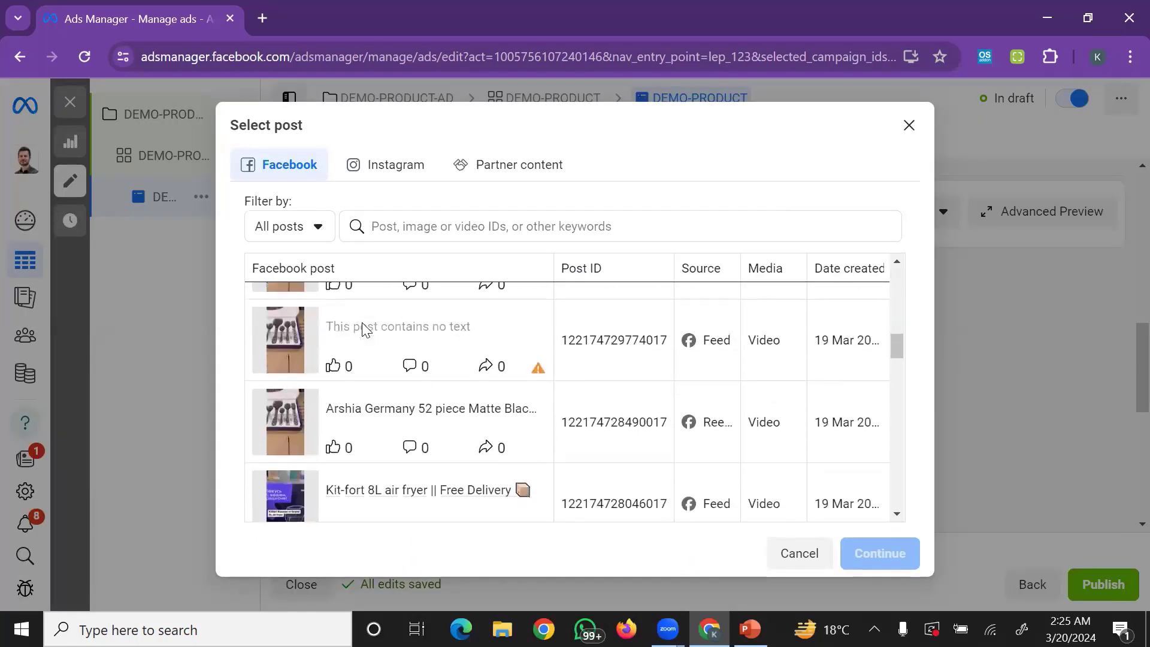
scroll(363, 360, "down", 3)
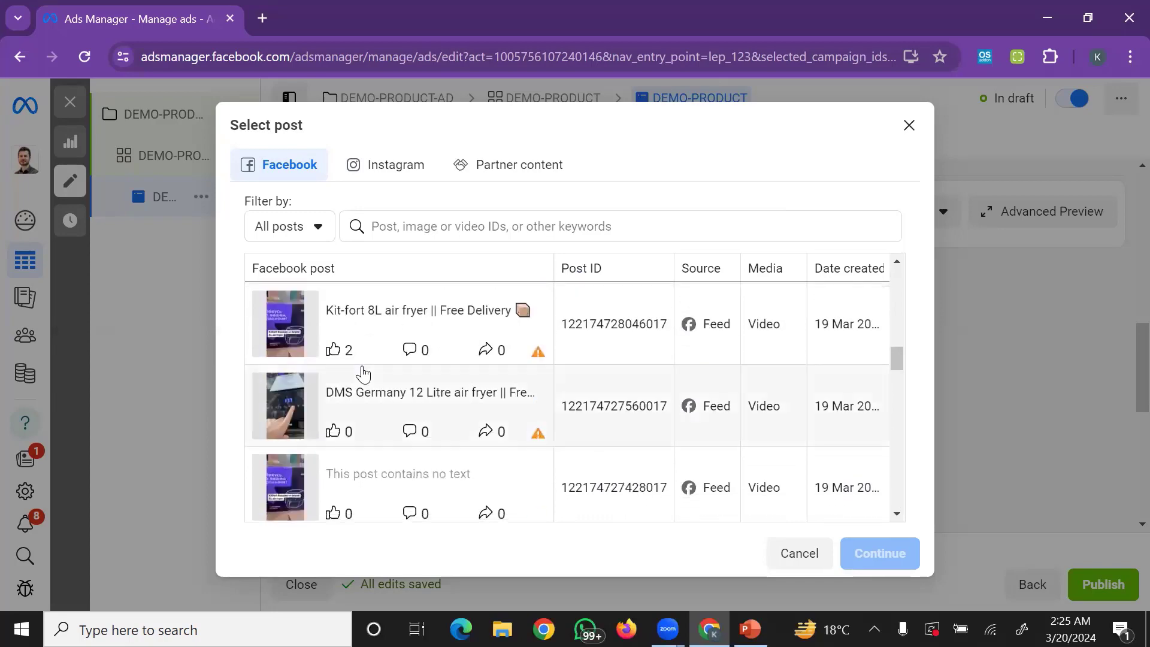
scroll(363, 374, "down", 6)
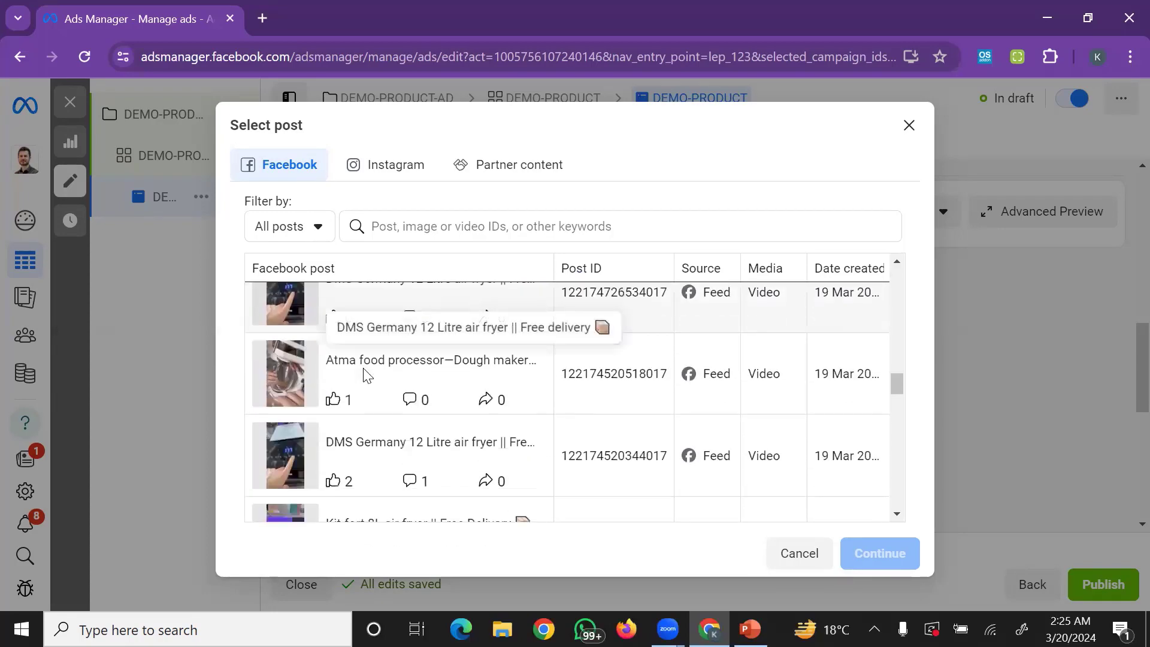
scroll(366, 376, "down", 8)
scroll(367, 377, "down", 3)
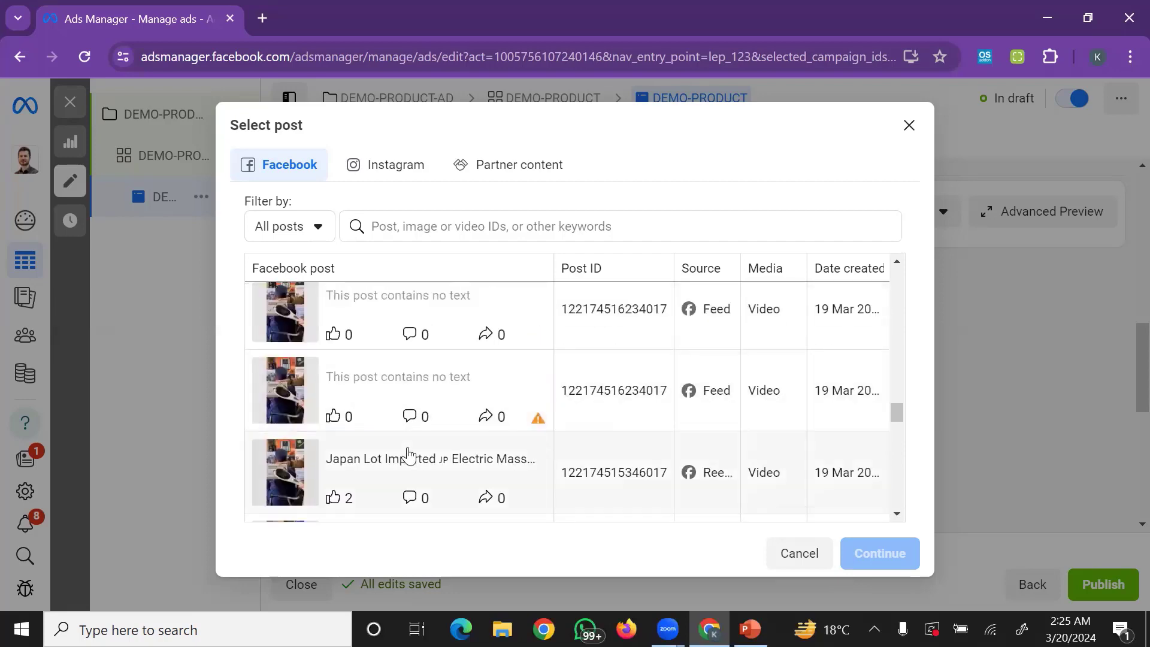
left_click(408, 455)
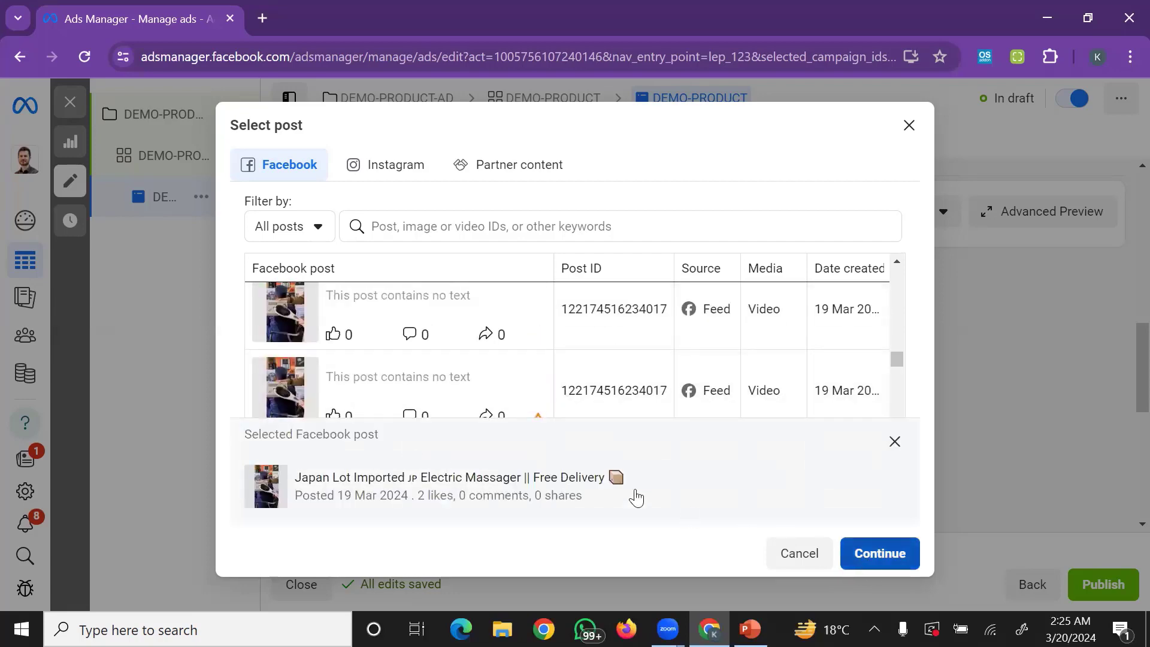
key("Return")
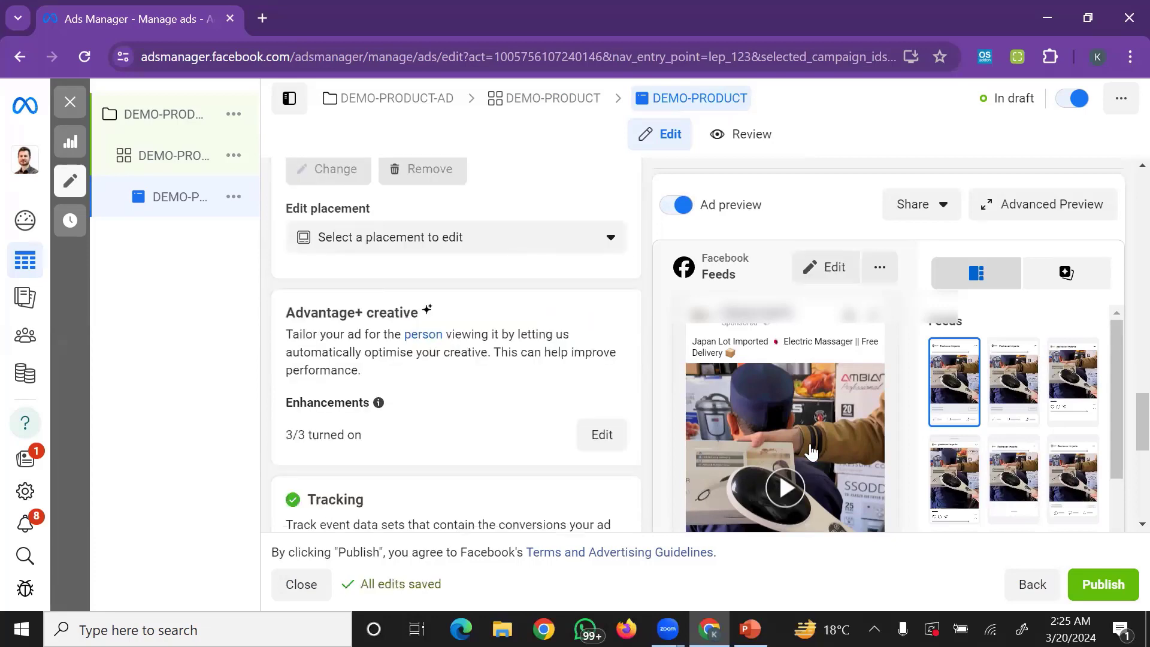
- Add the suggested primary text variation about Japanese-imported electric massagers giving blissful relaxation from the comfort of your own home
scroll(627, 336, "up", 8)
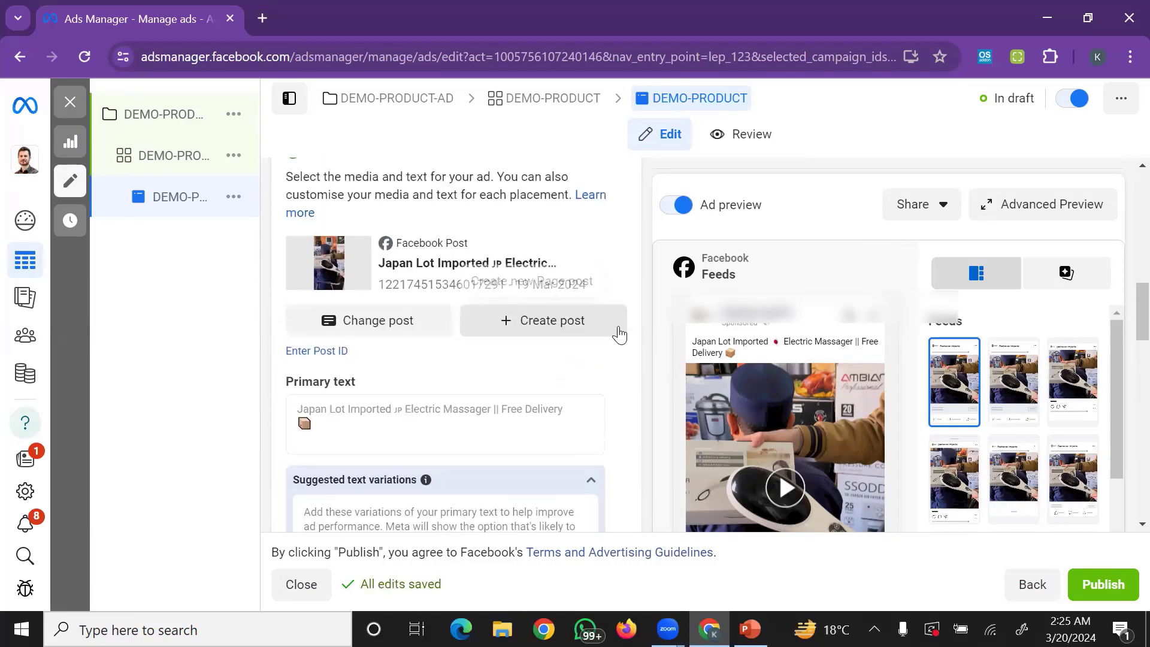
scroll(617, 333, "down", 4)
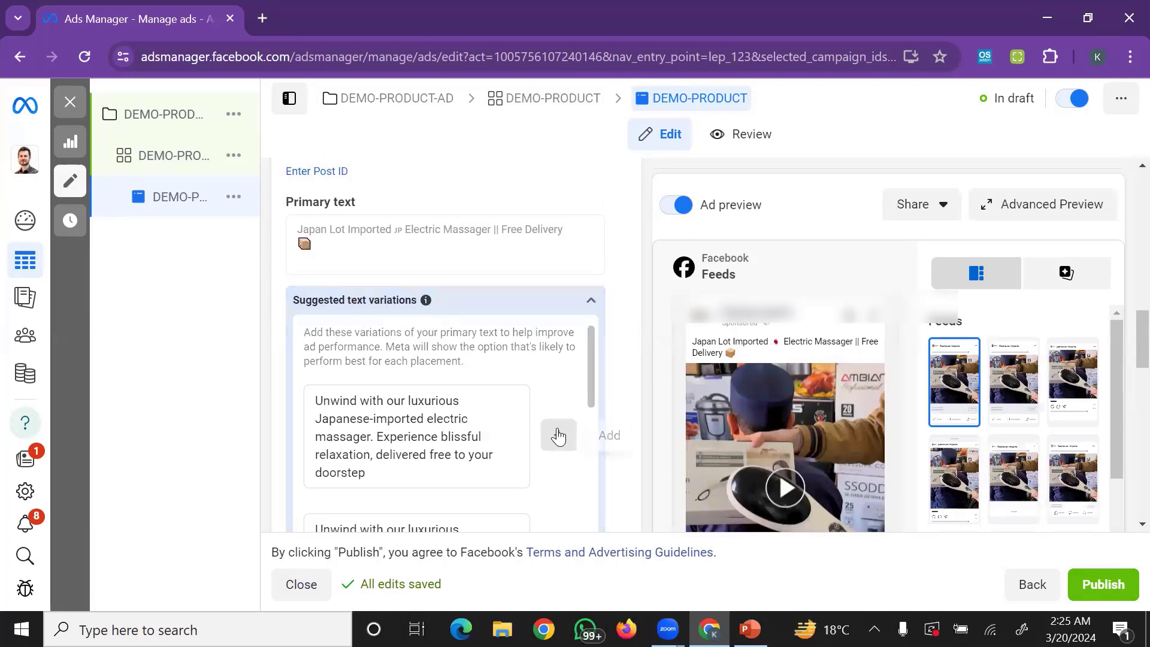
scroll(611, 372, "down", 2)
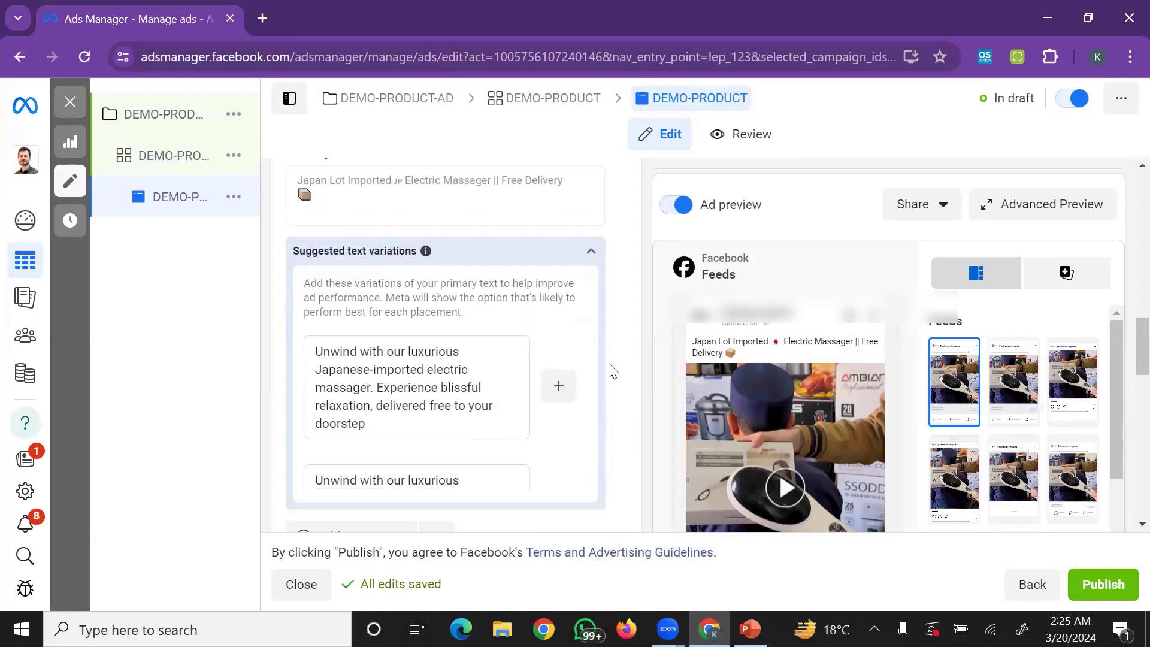
scroll(541, 346, "down", 3)
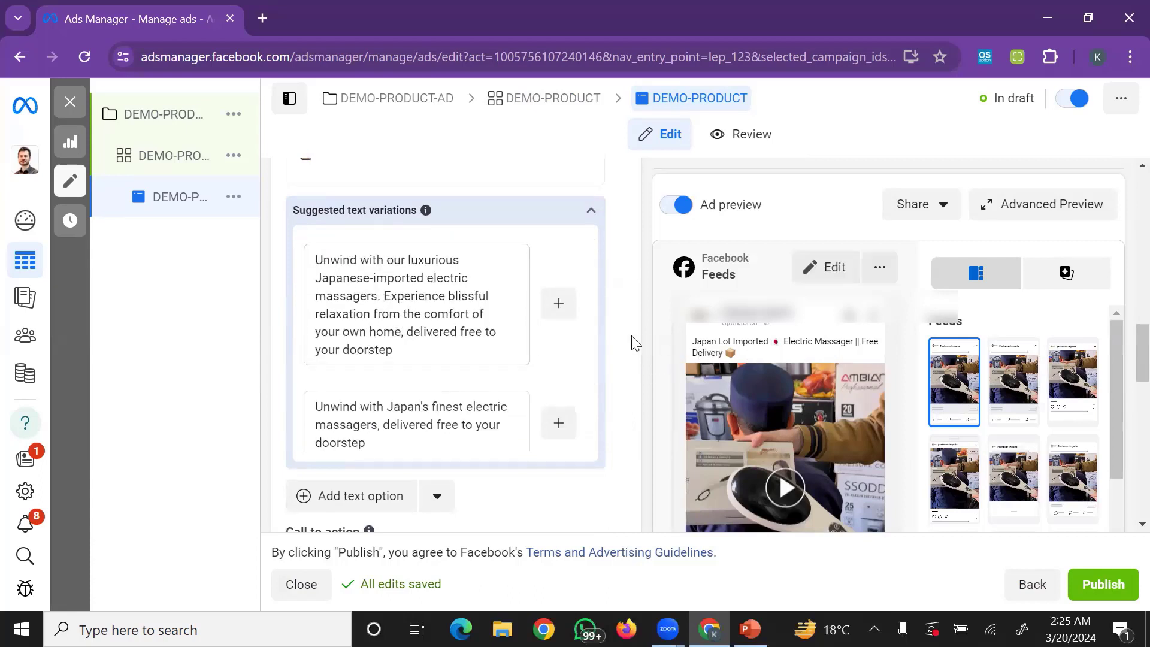
left_click(559, 303)
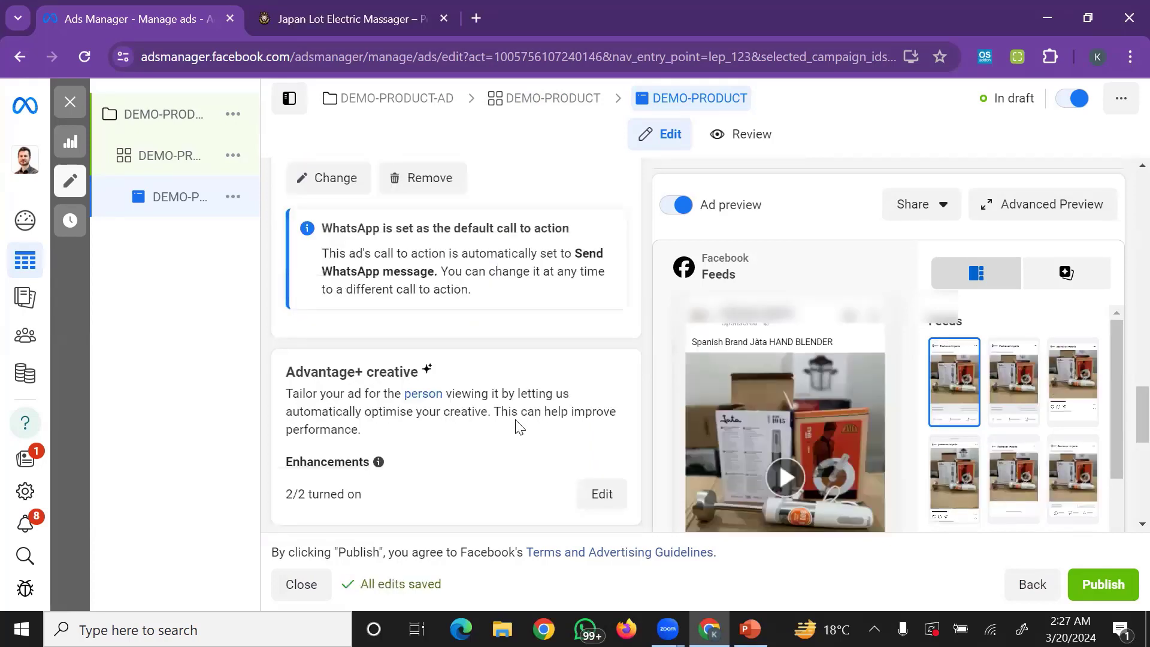
- Edit the ad's Facebook Feeds placement with the headline ALLOW TO OPEN PARCEL and save the placement
scroll(513, 423, "up", 3)
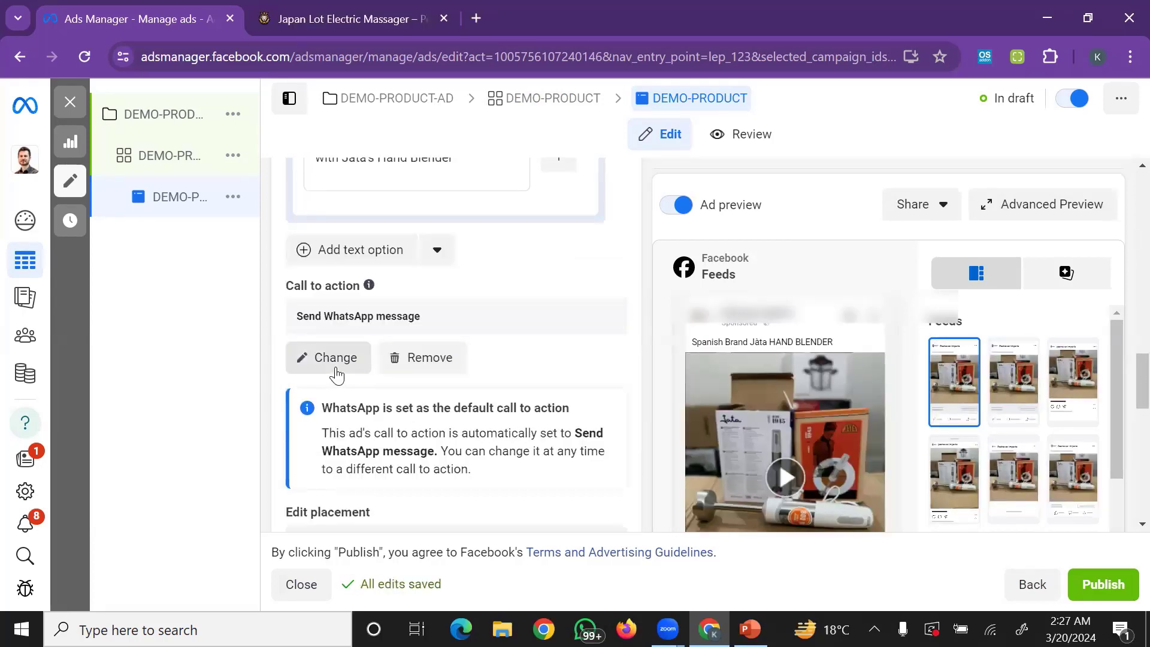
mouse_move(839, 274)
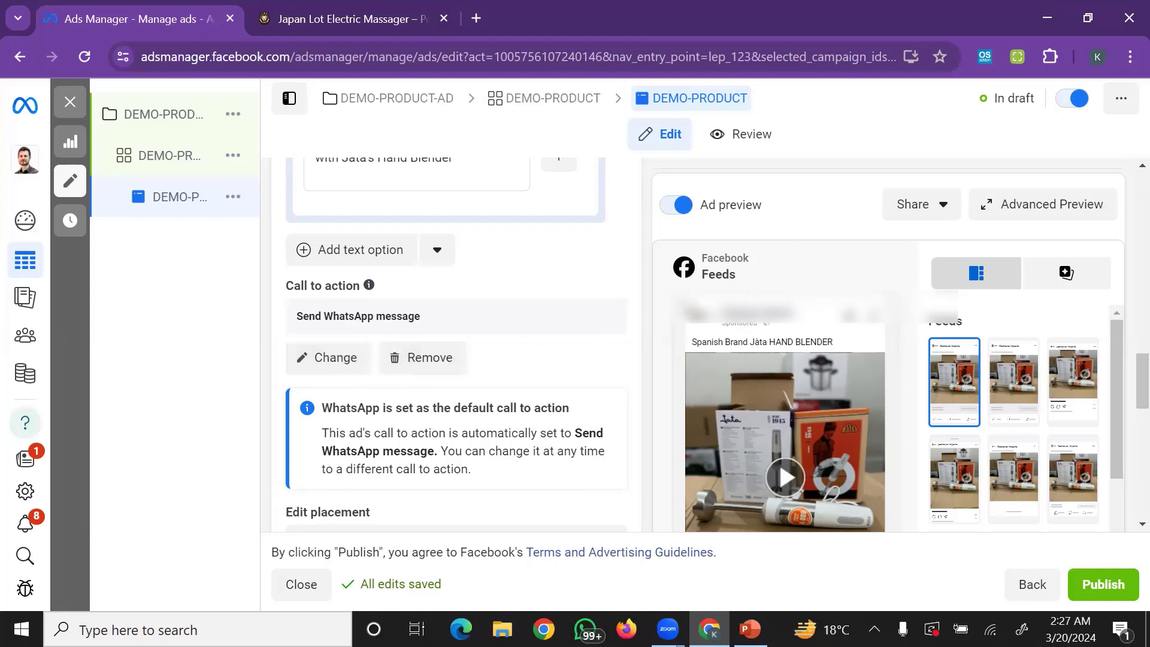
left_click(824, 268)
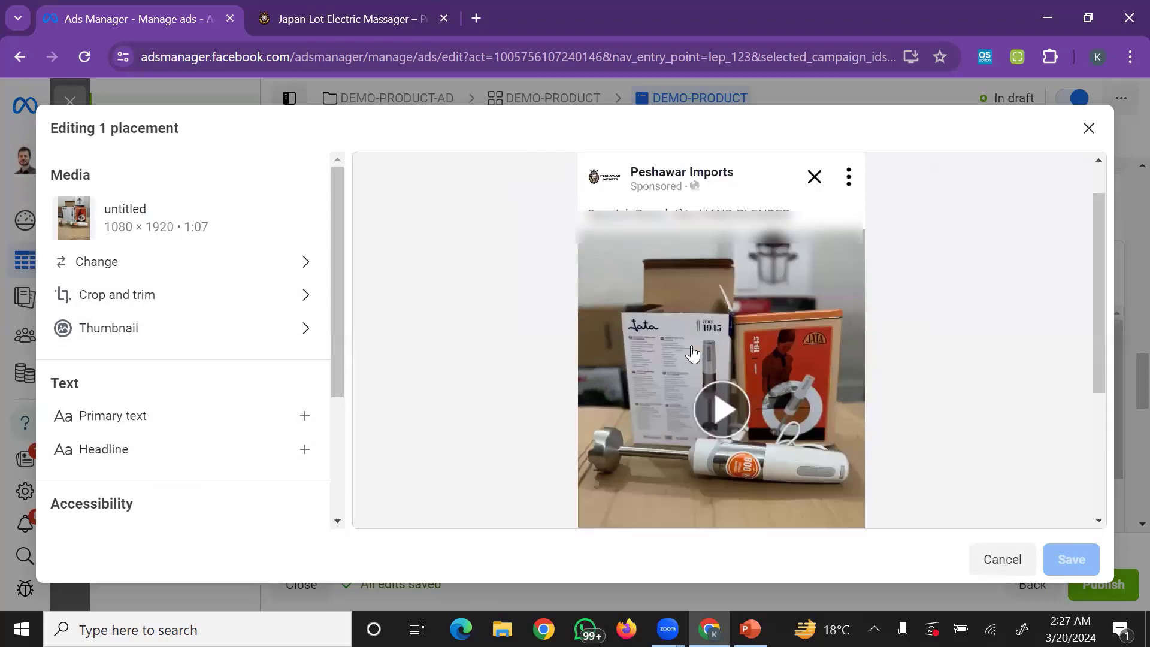
scroll(722, 335, "down", 5)
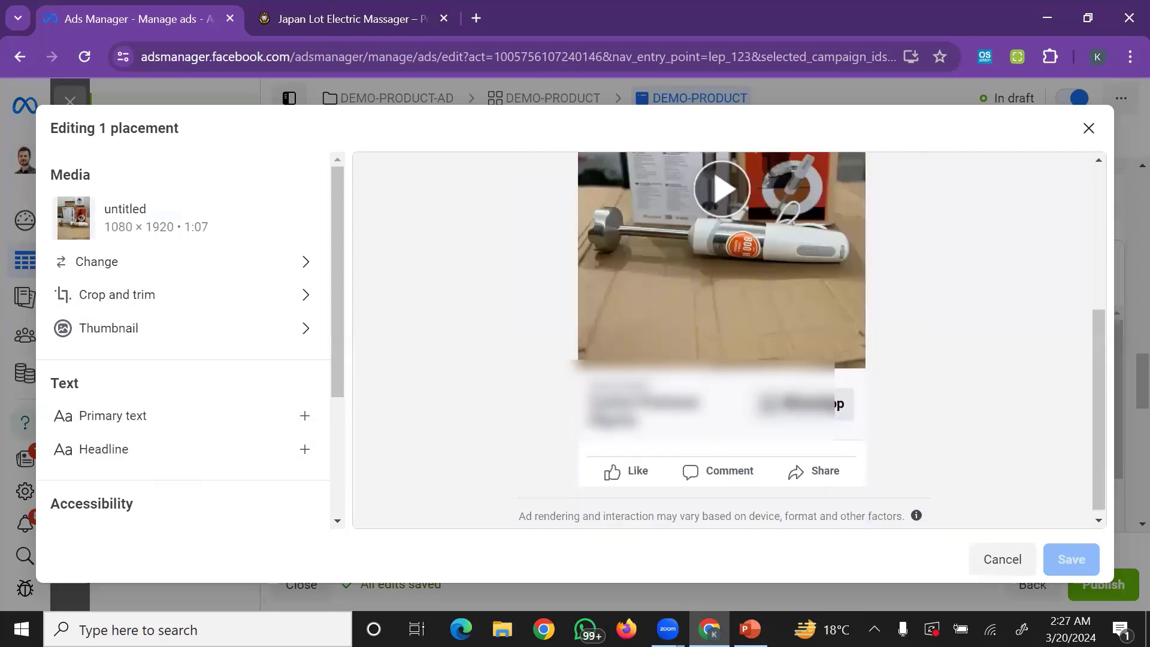
left_click(124, 450)
left_click(446, 228)
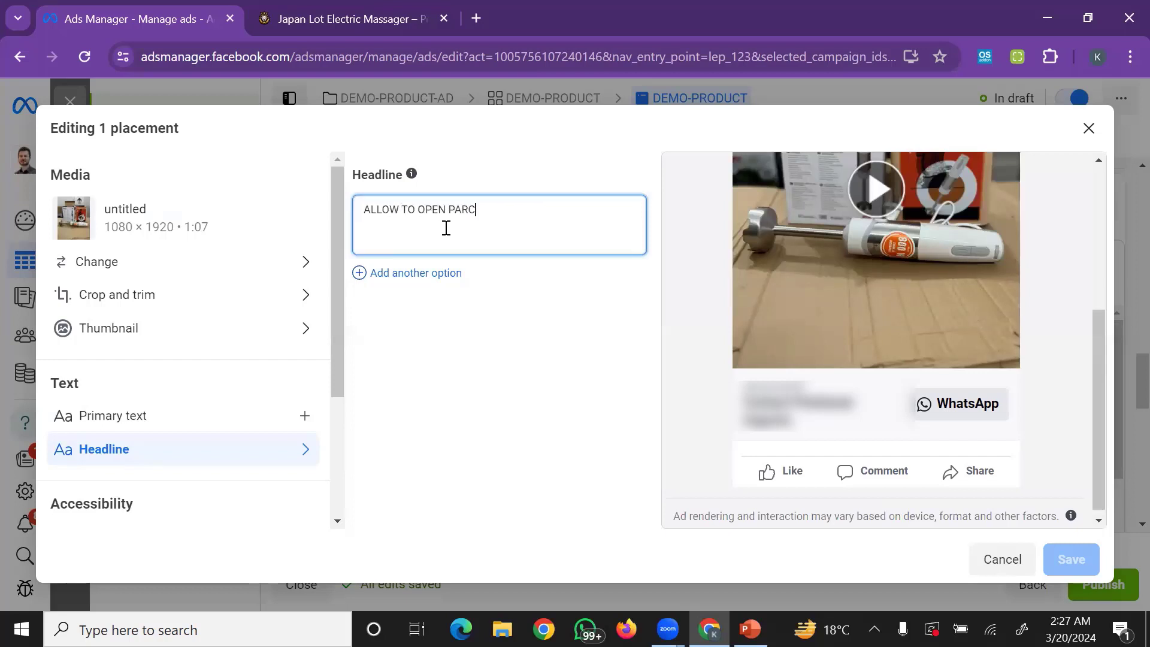
left_click(565, 475)
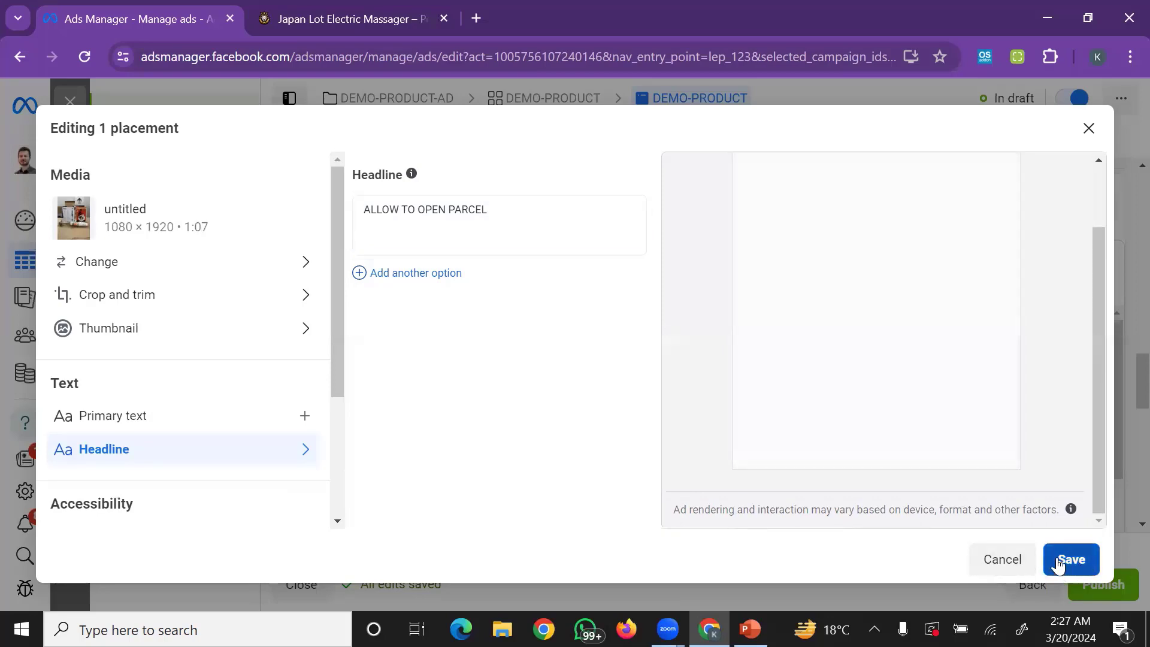
left_click(1080, 569)
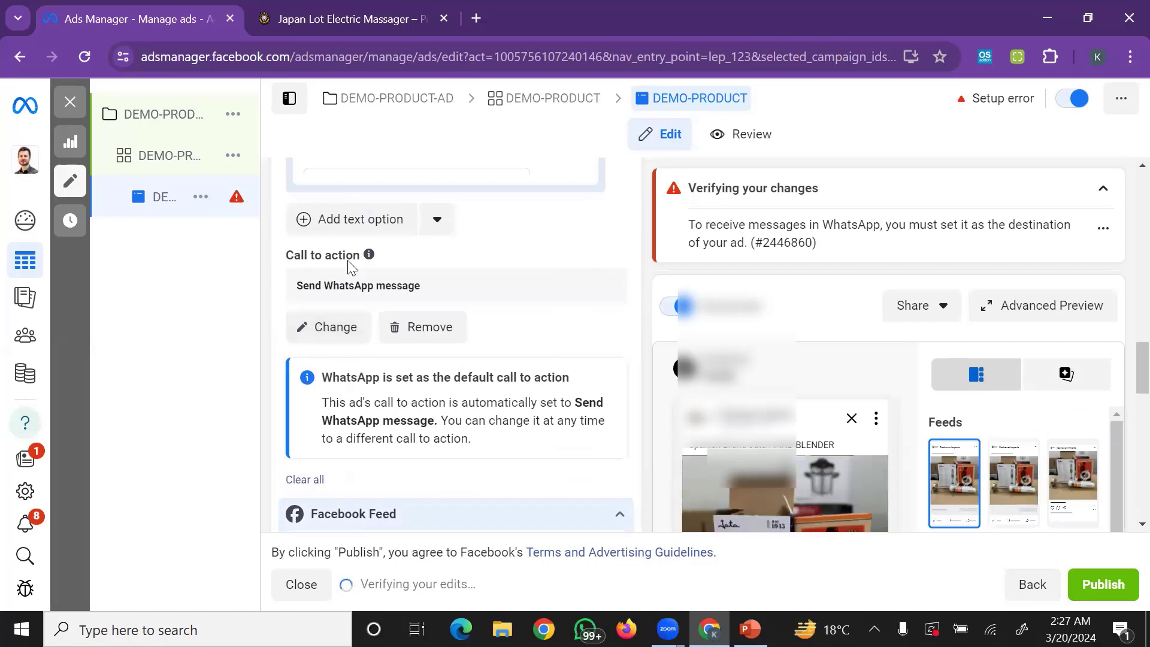
- Change the call to action in the ad's post to Shop now
scroll(395, 327, "down", 15)
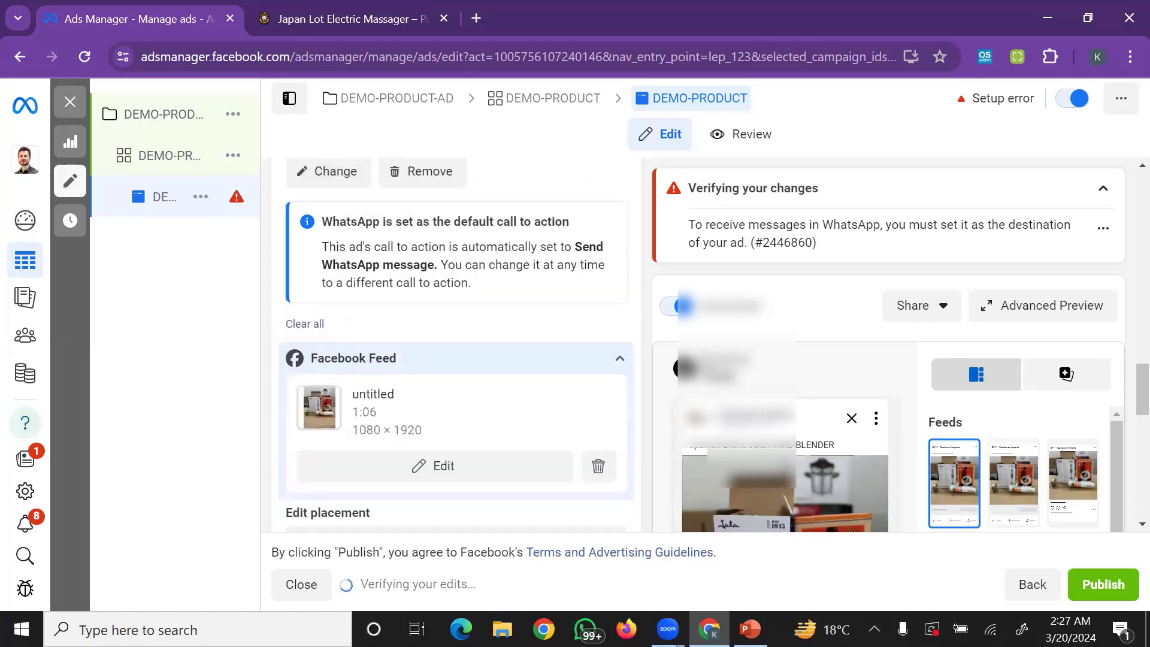
scroll(800, 417, "down", 5)
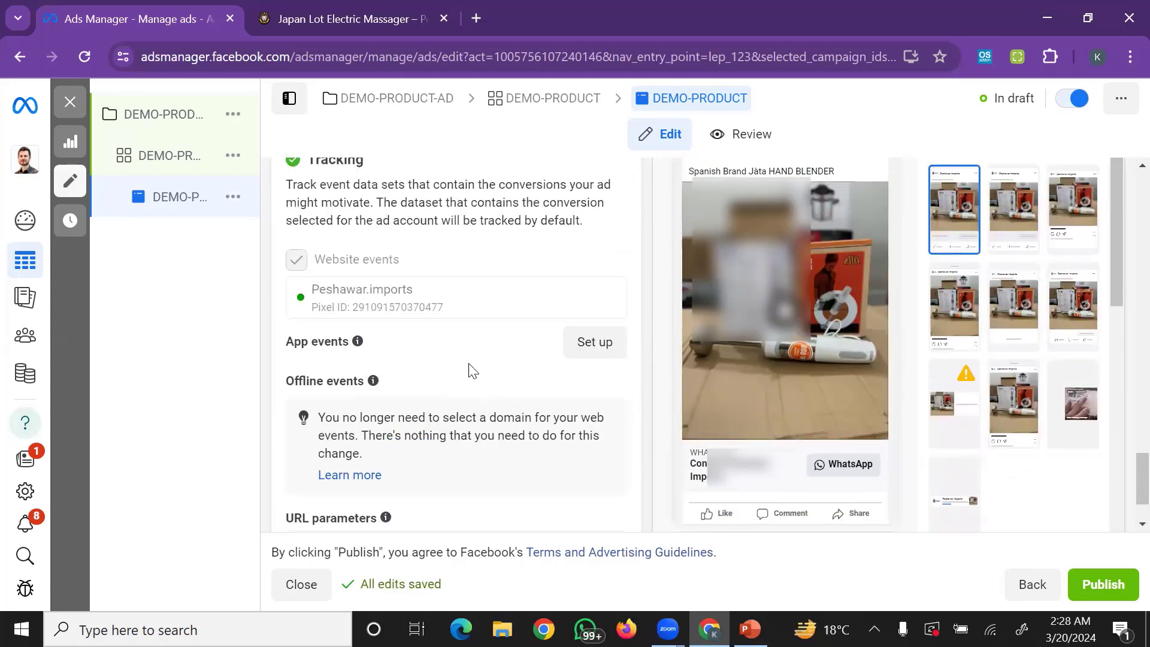
scroll(462, 360, "up", 7)
scroll(426, 358, "up", 5)
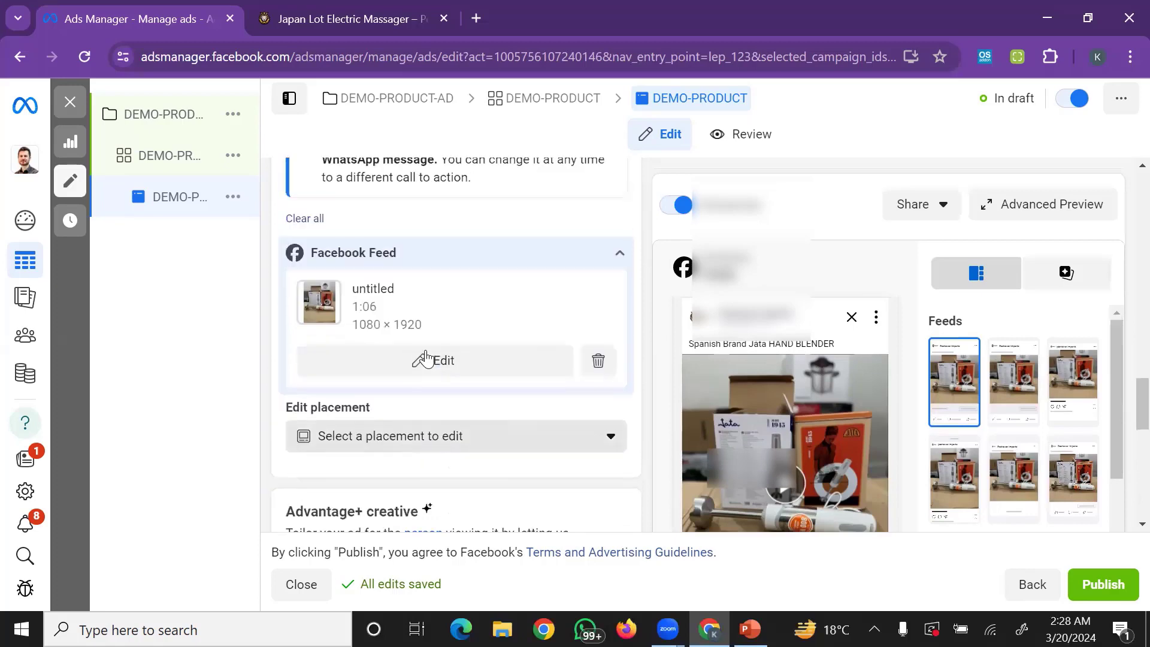
scroll(424, 360, "down", 3)
scroll(414, 345, "up", 3)
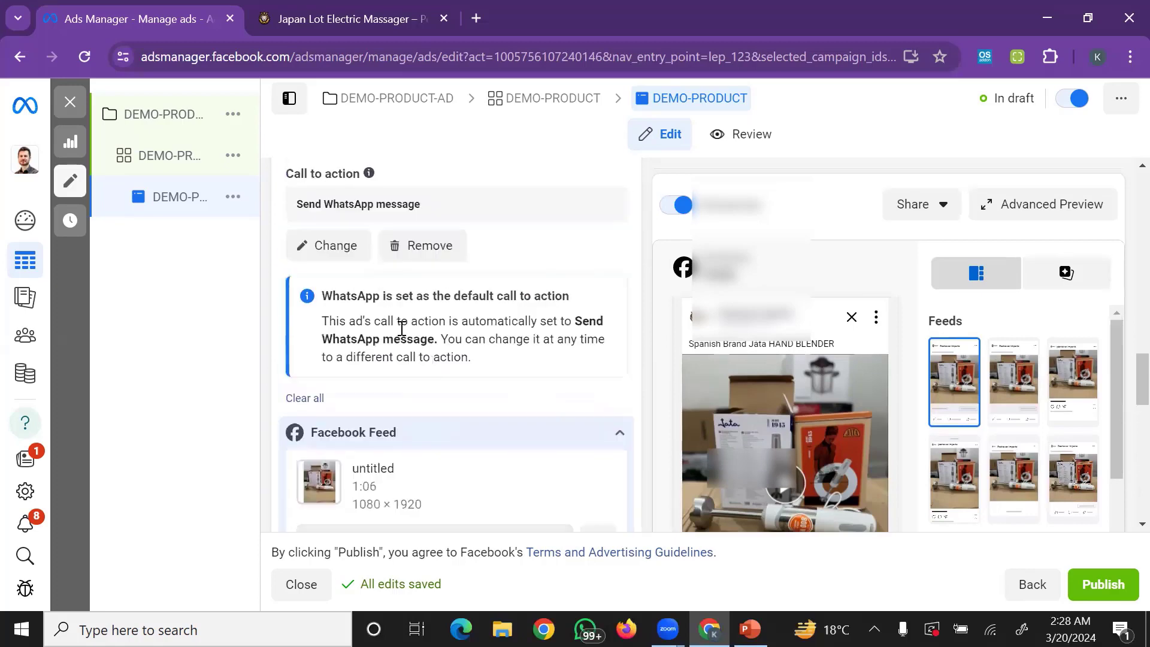
left_click(353, 254)
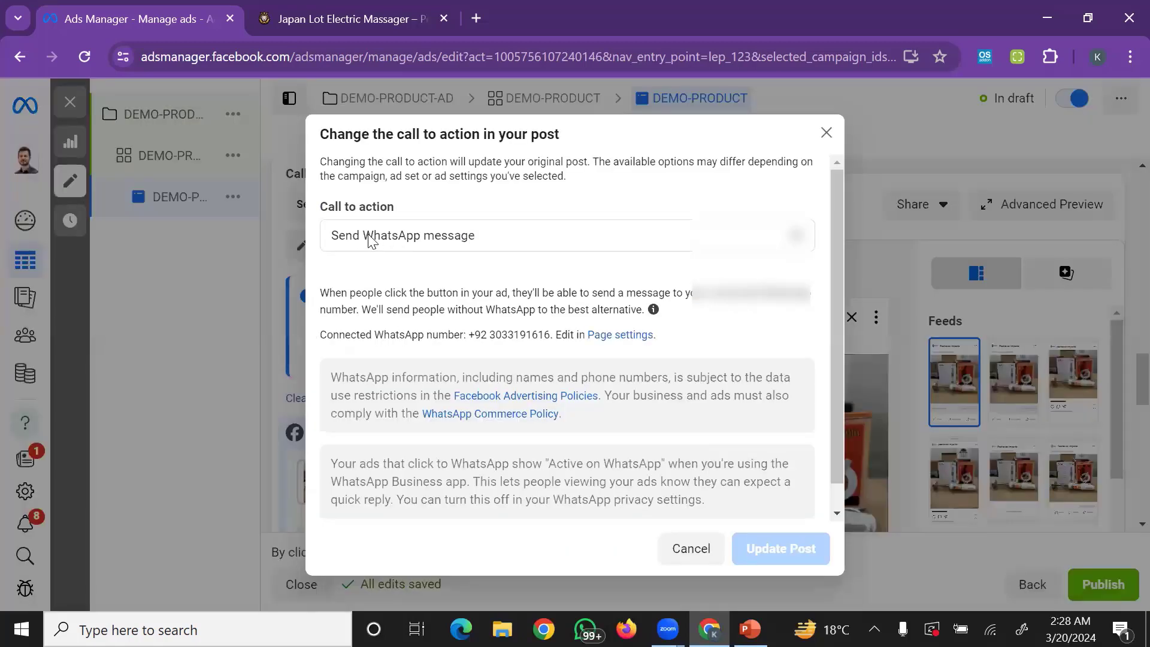
left_click(368, 238)
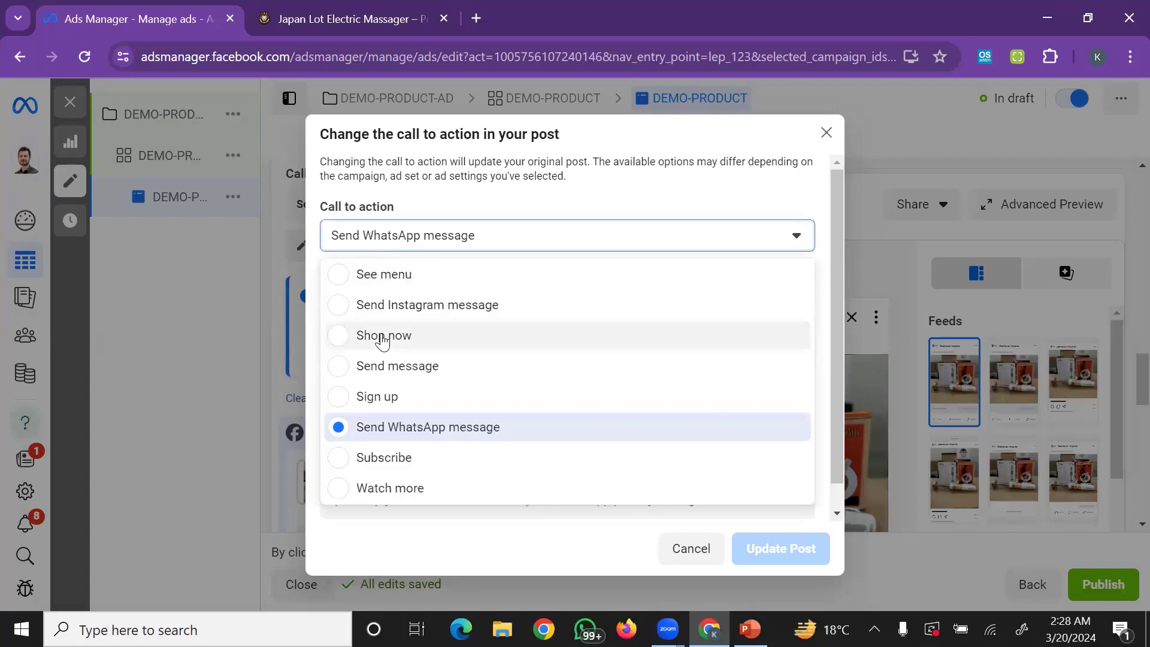
left_click(380, 336)
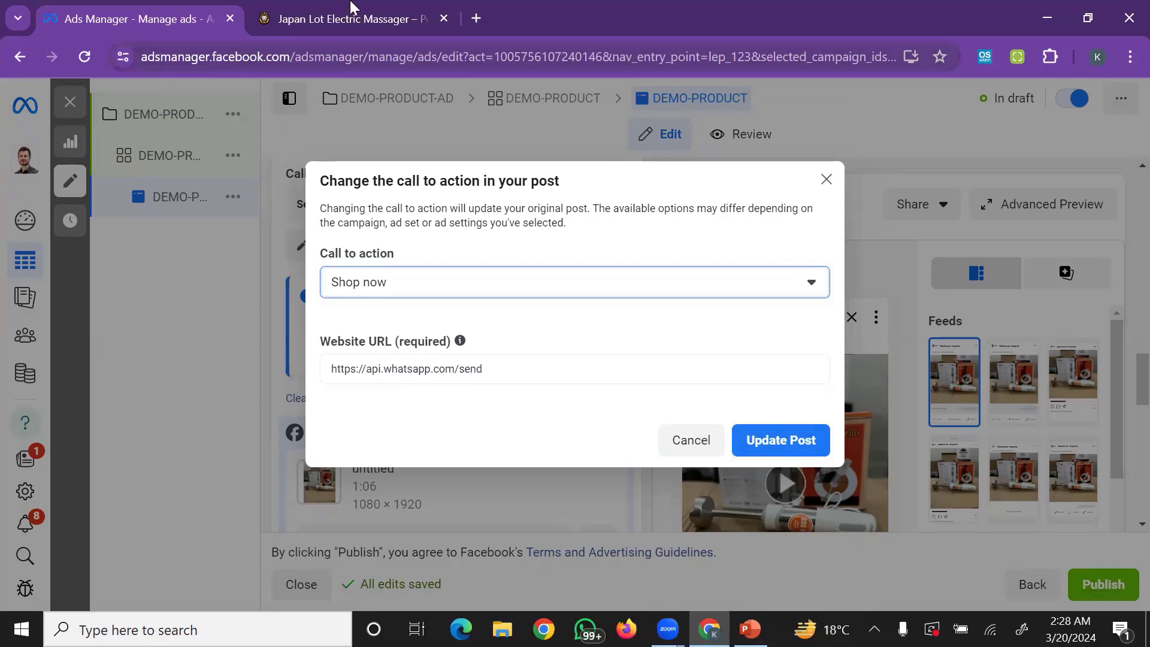
- Replace the call to action's website URL with the address of the Japan Lot Electric Massager product page and update the post
left_click(350, 19)
left_click(472, 58)
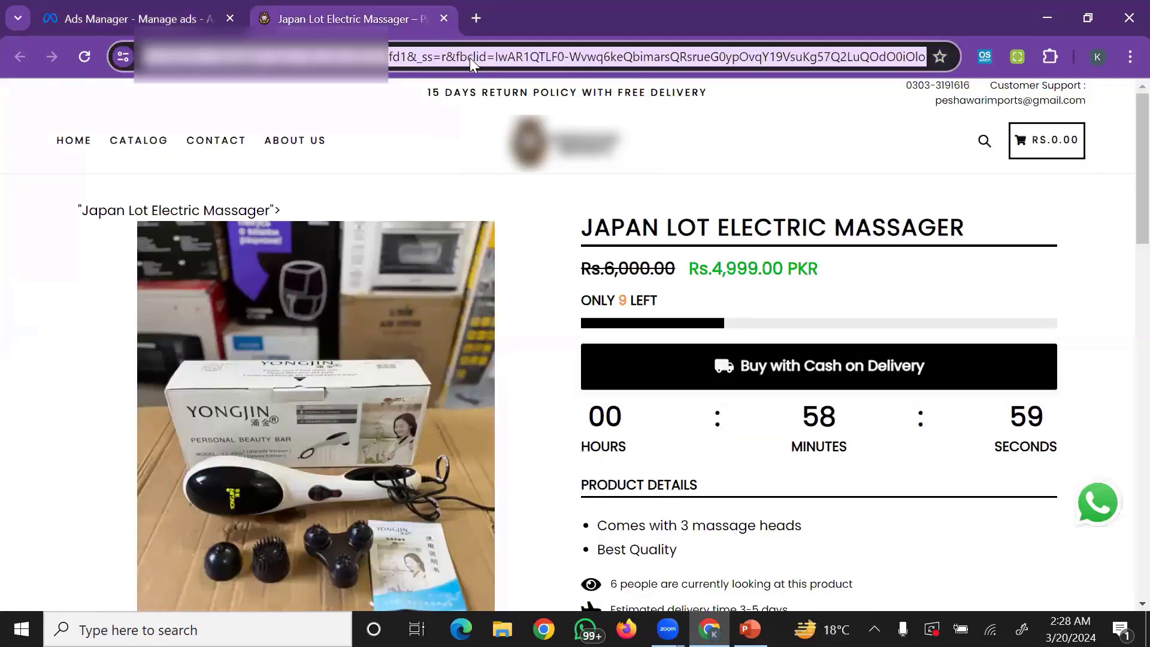
left_click(192, 15)
triple_click(516, 367)
type("https://peshawarimports.com/products/japan-lot-electric-massager?_pos=1&_sid=026318fd1&_ss=r&fbclid=IwAR1QTLF0-Wvwq6keQbimarsQRsrueG0ypOvqY19VsuKg57Q2LuQOdO0iOlo")
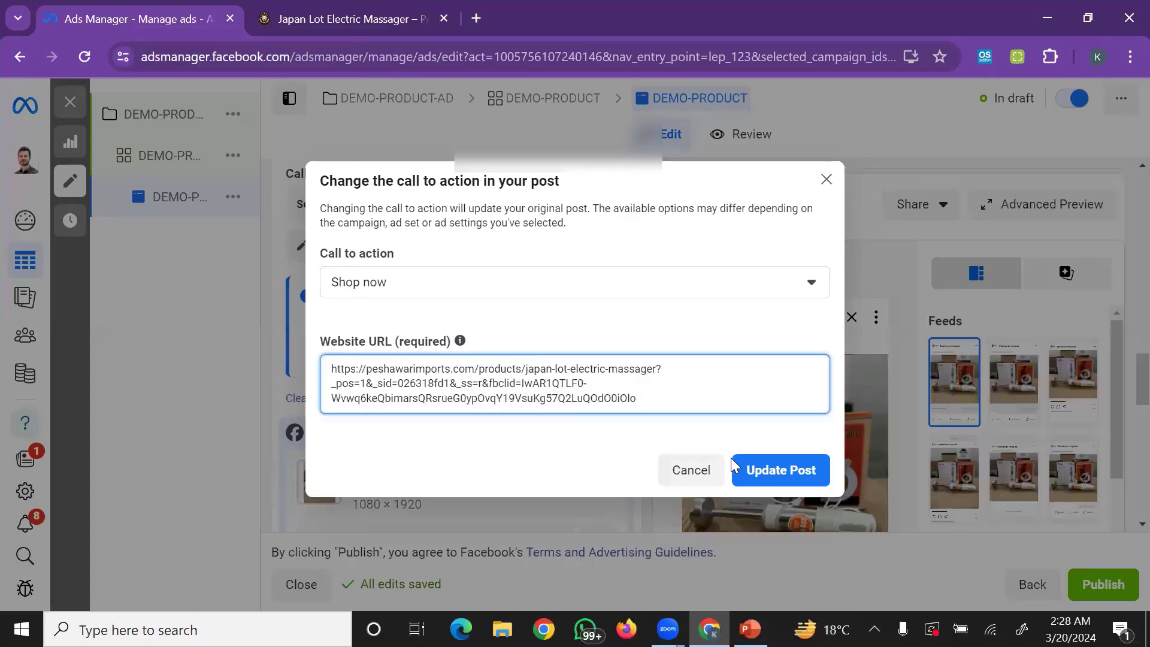
left_click(767, 466)
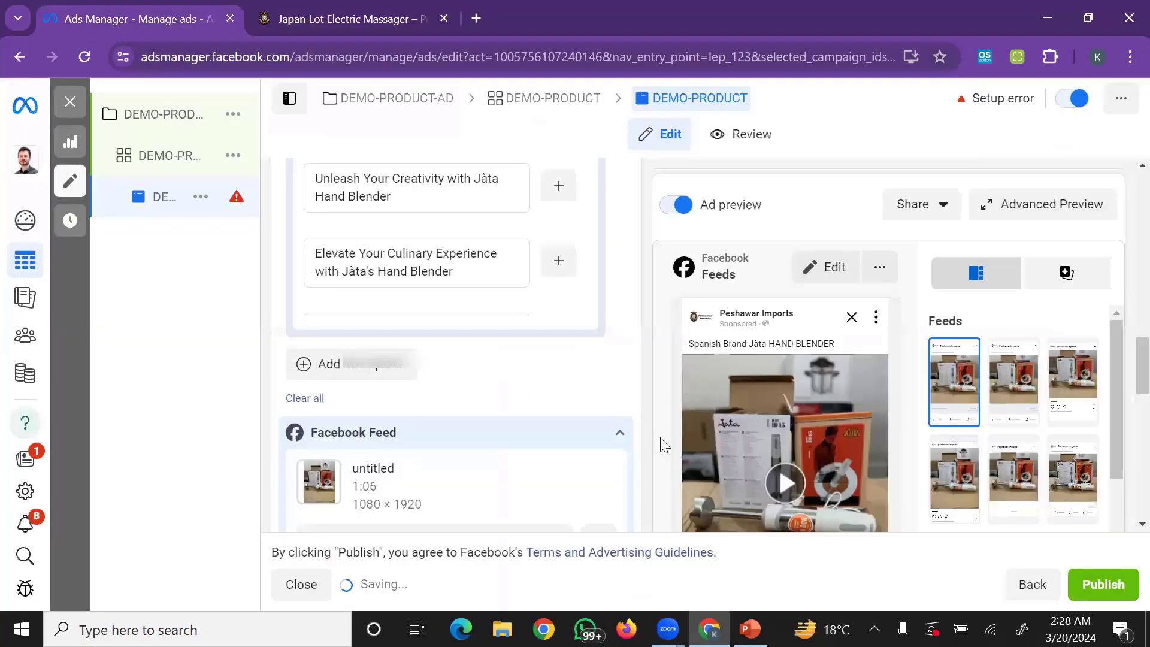
- Review the ad's tracking and call to action sections, and open the Shop now link to check its product page
scroll(549, 398, "down", 5)
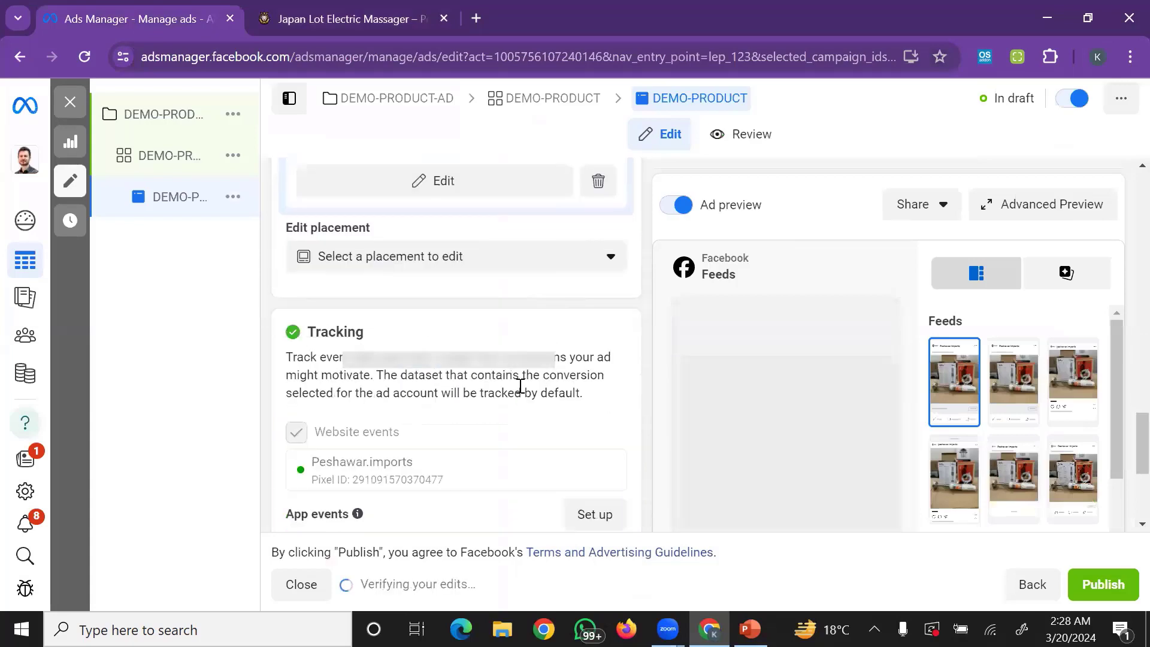
scroll(519, 387, "down", 5)
scroll(497, 390, "up", 10)
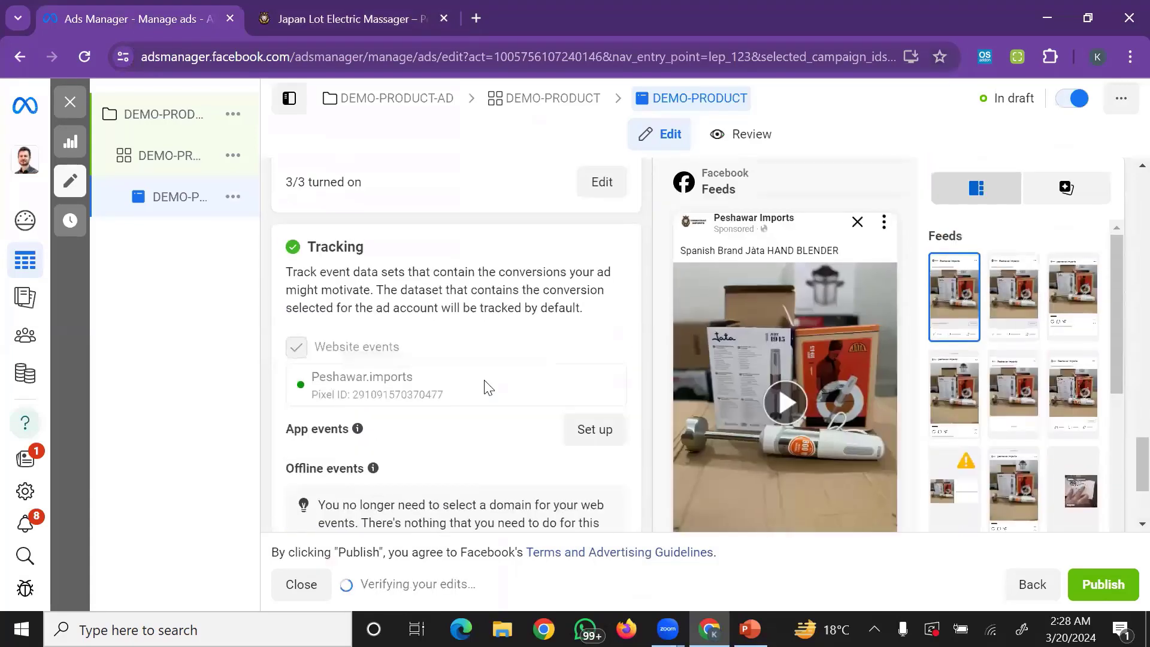
scroll(488, 387, "up", 1)
scroll(485, 382, "down", 2)
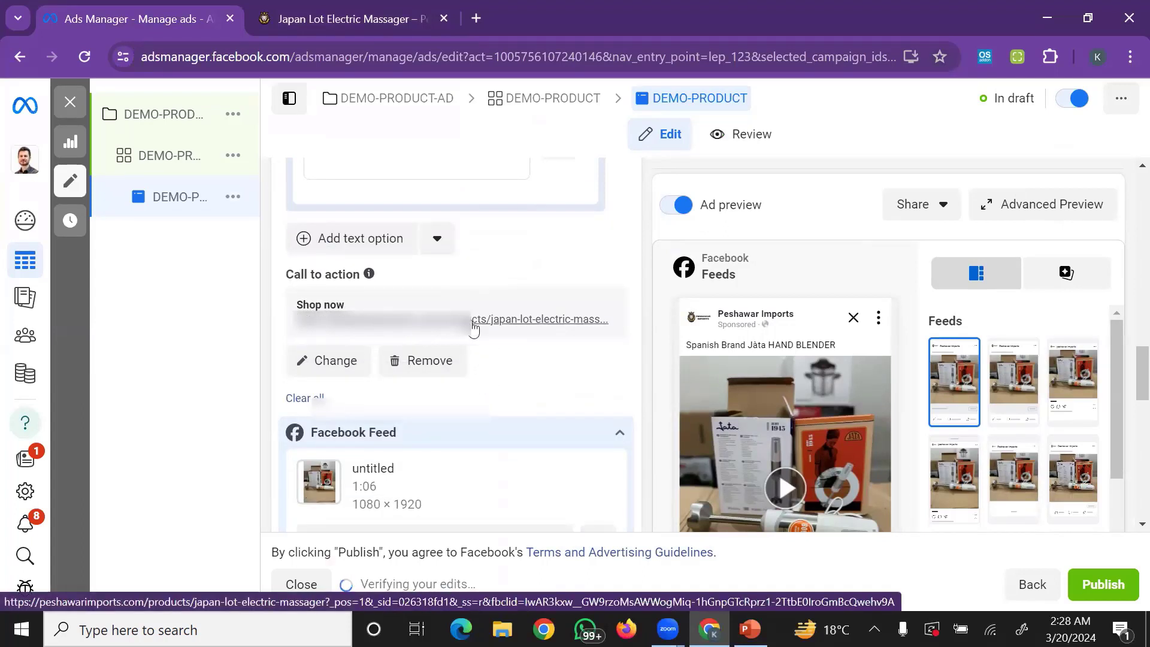
left_click(532, 320)
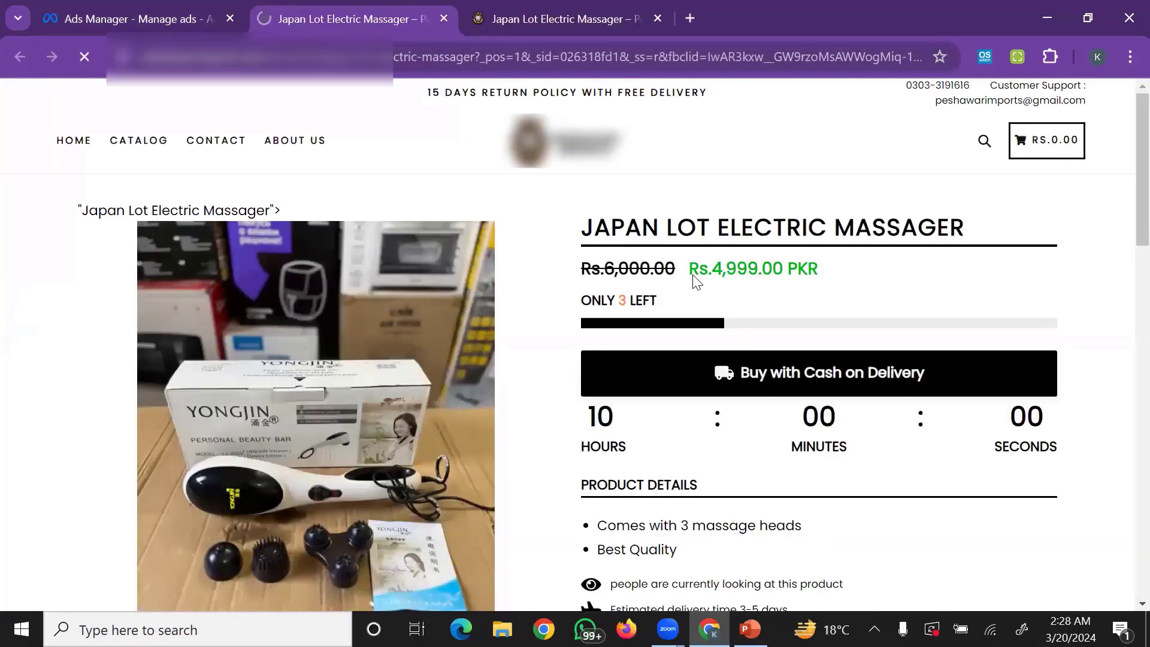
left_click(490, 2)
left_click(411, 7)
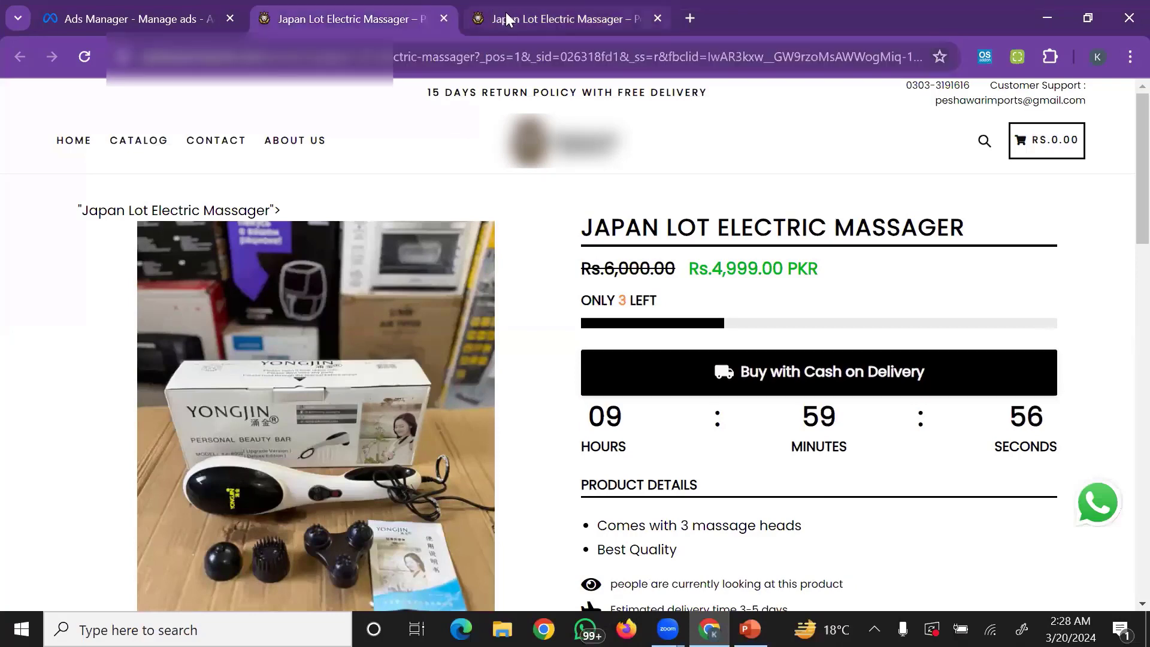
- Close the duplicate massager page, search the store for JATA, and open the Spanish brand JATA Handblender product page
left_click(443, 18)
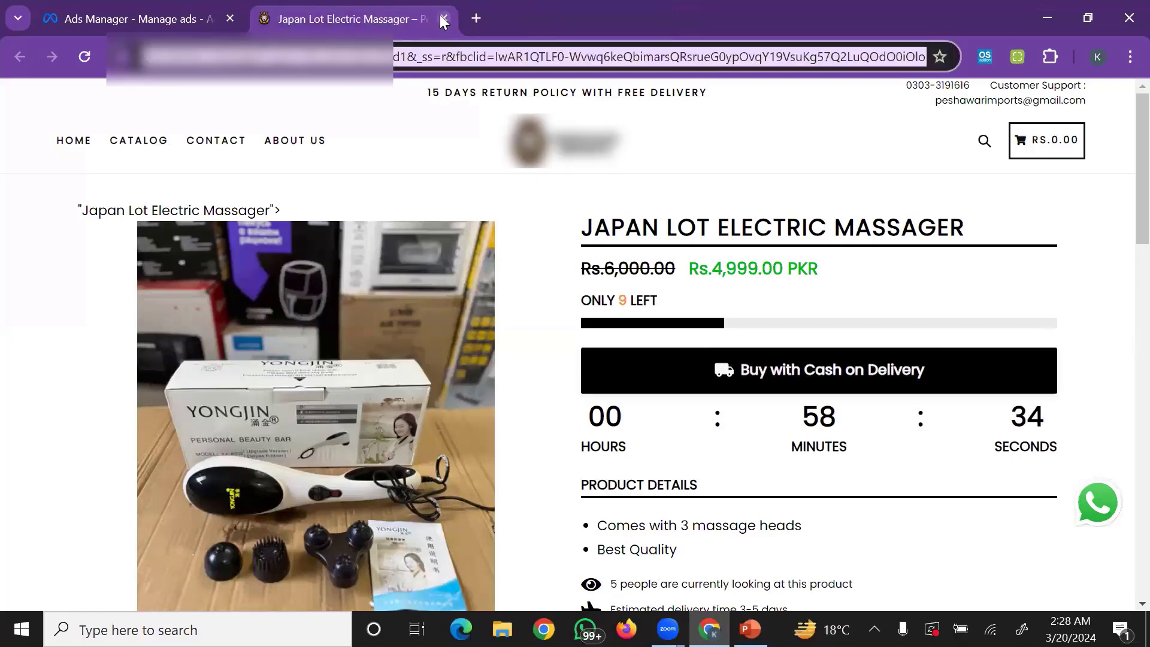
left_click(979, 144)
type("JATA")
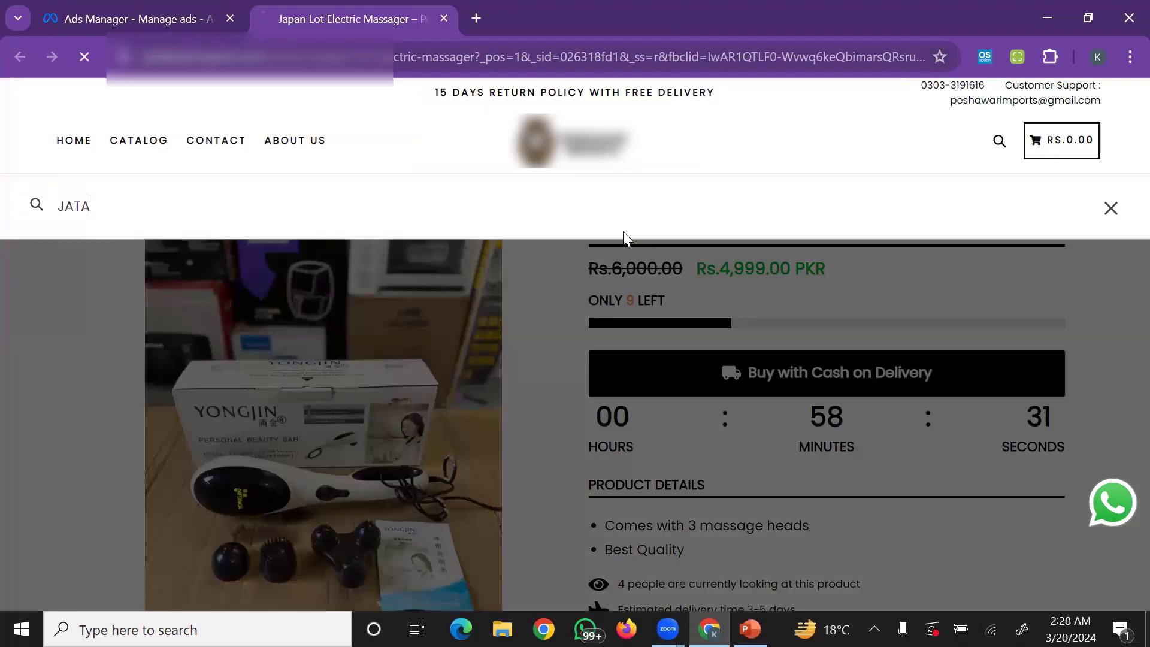
key("Return")
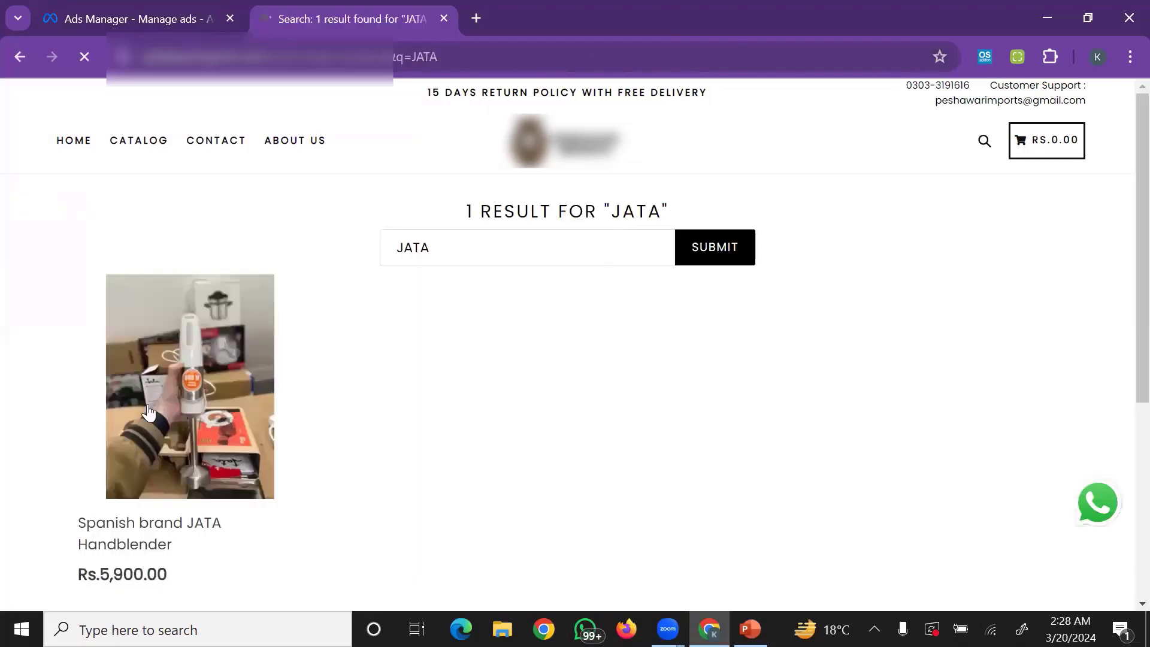
left_click(196, 339)
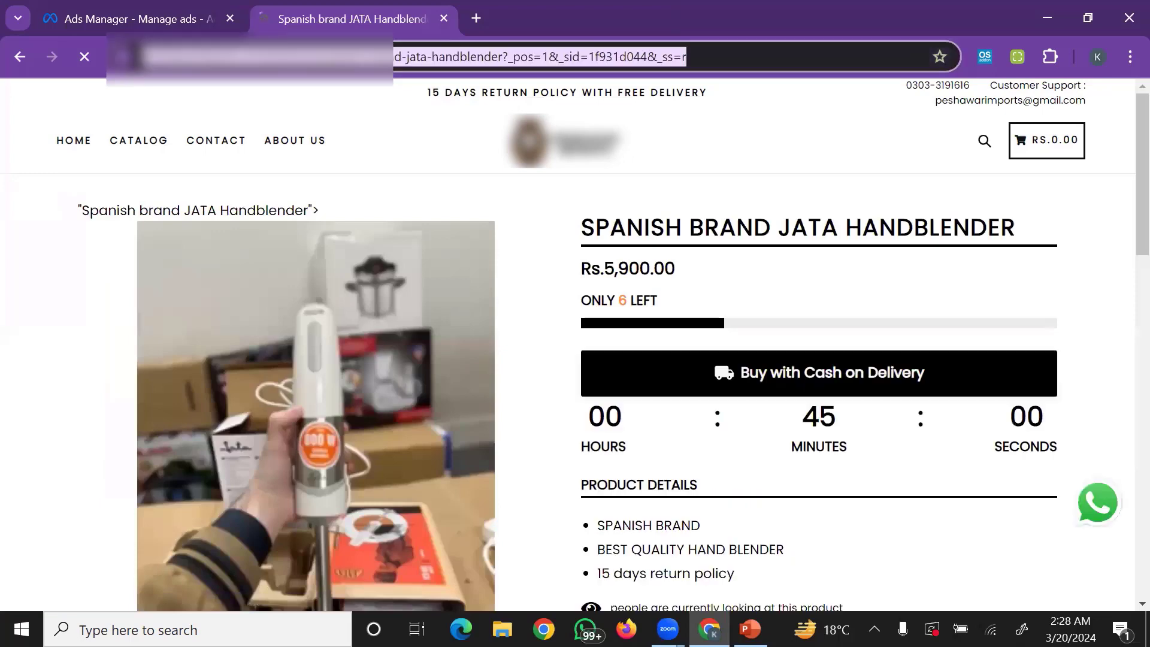
- Replace the Shop now call to action's website URL with the JATA Handblender page address and update the post
left_click(139, 19)
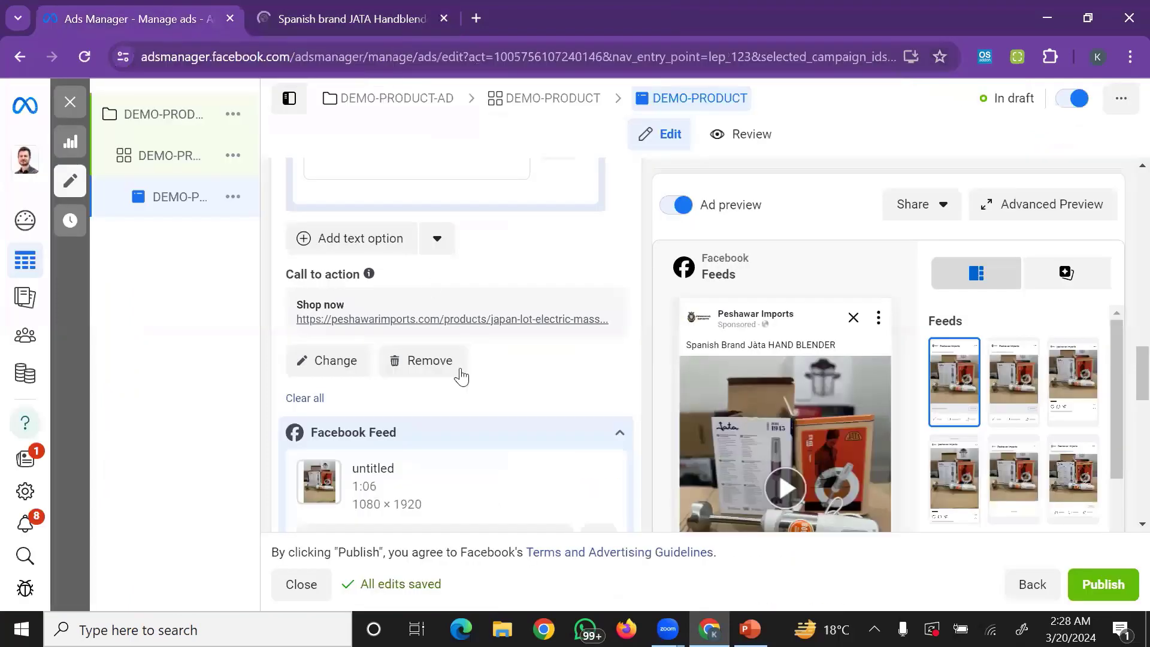
left_click(351, 368)
triple_click(386, 378)
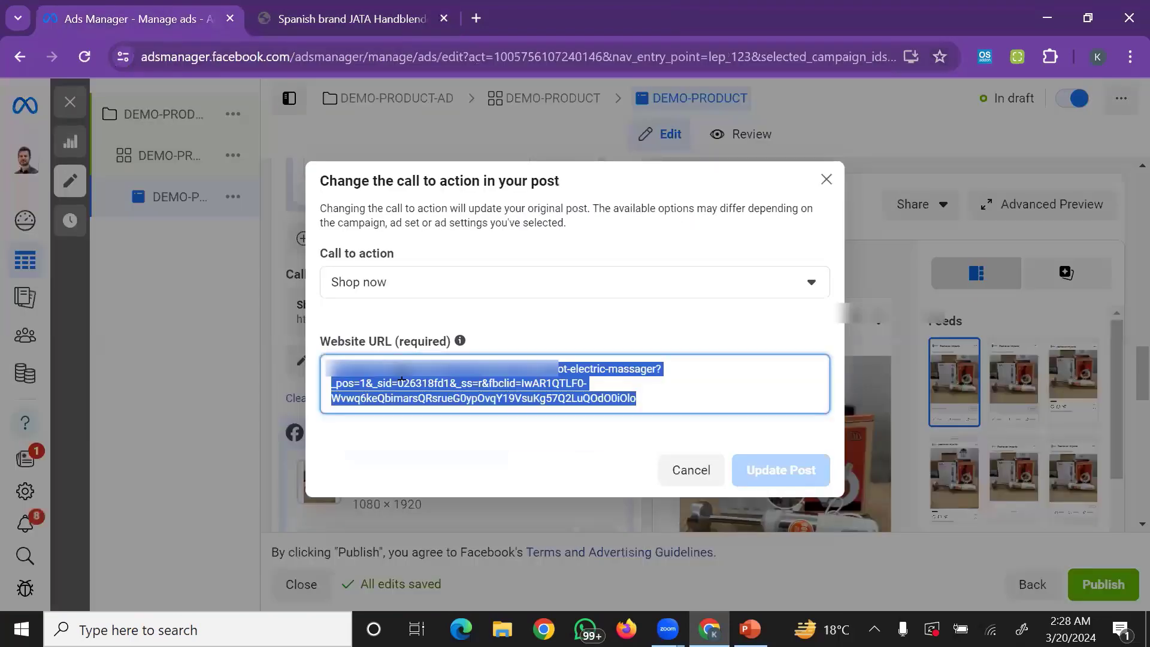
key("ctrl+v")
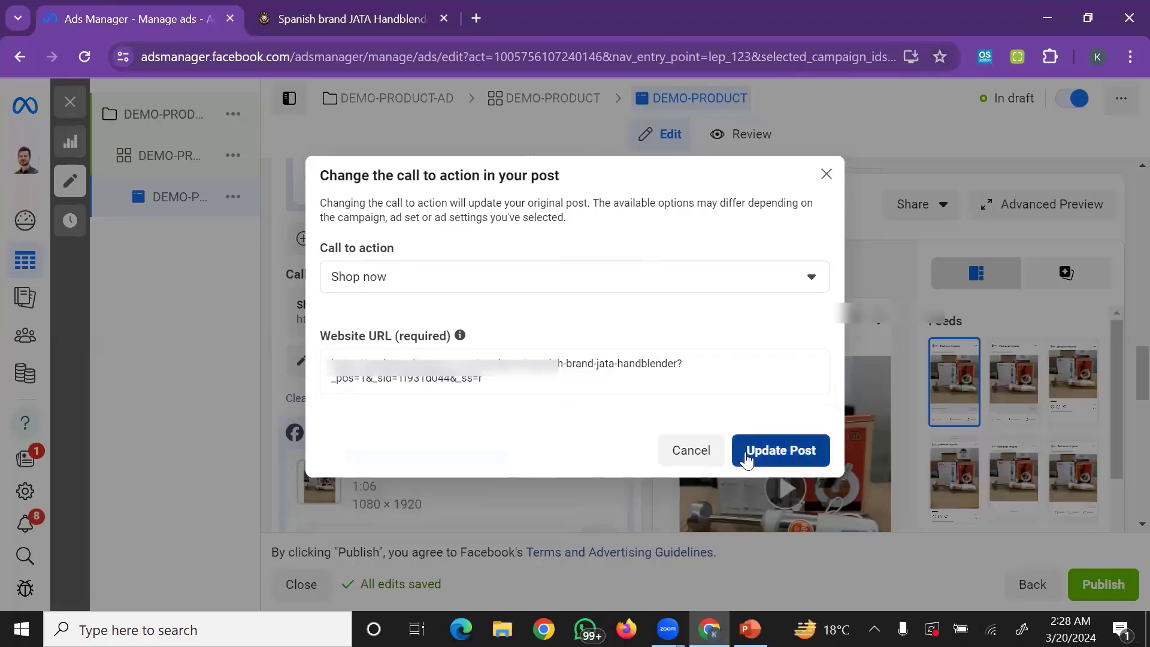
left_click(702, 450)
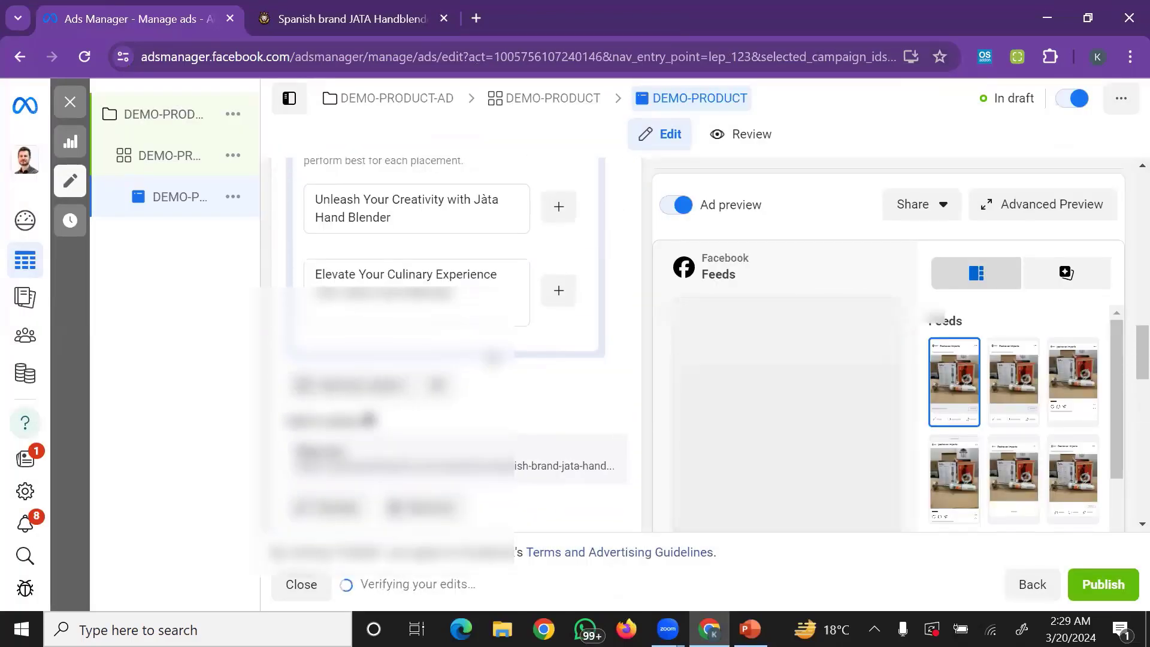
- Open the updated call to action link, check the JATA Handblender product page it leads to, and close that page
left_click(517, 471)
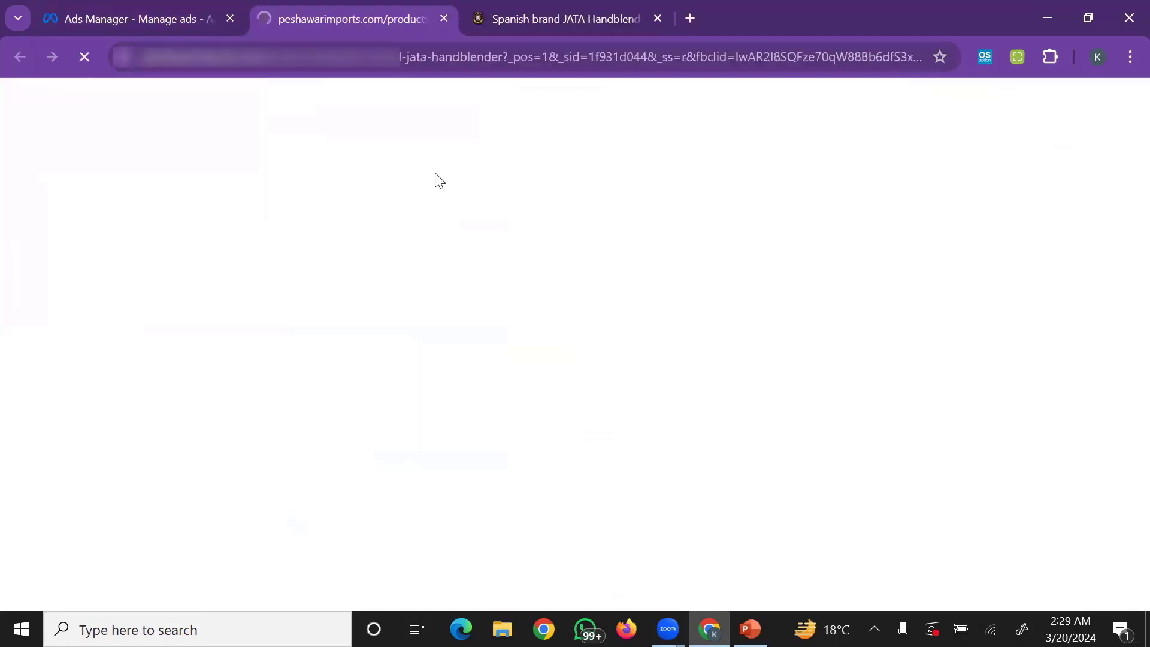
scroll(617, 366, "down", 1)
scroll(644, 363, "down", 2)
scroll(611, 353, "up", 3)
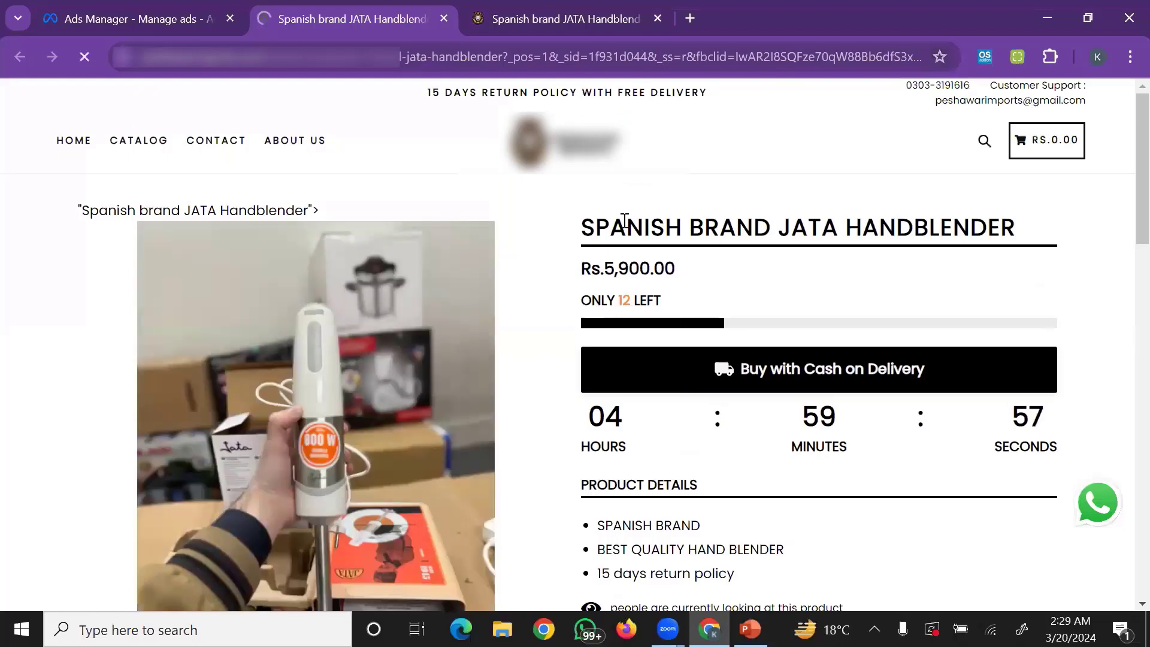
left_click(444, 18)
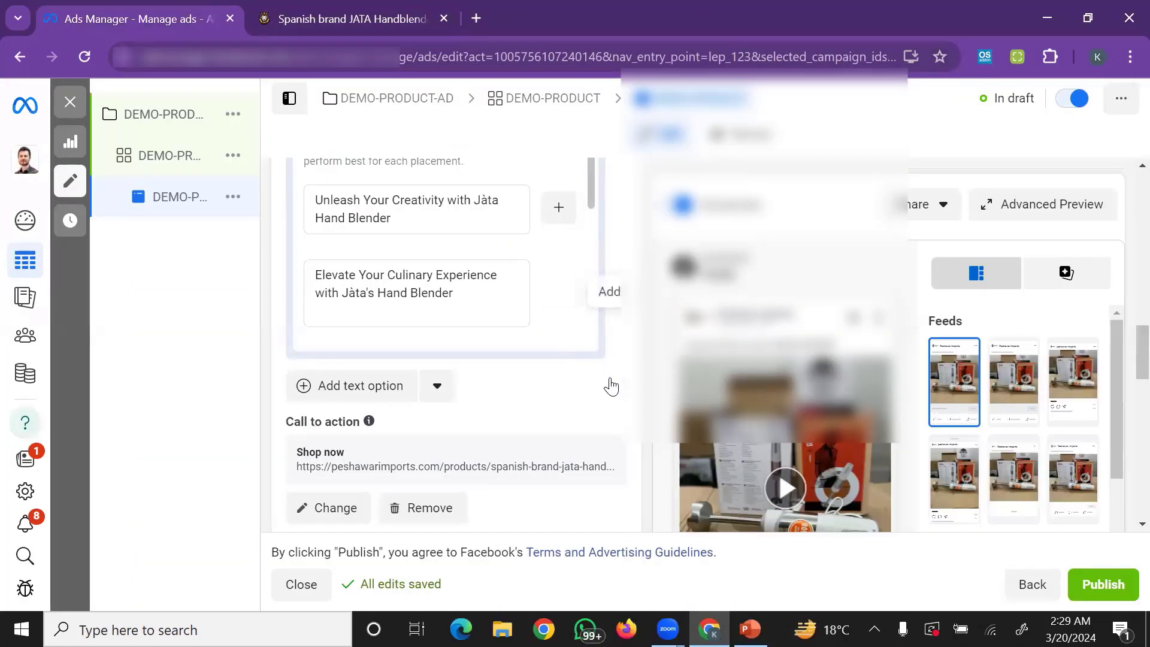
- Look over the ad's remaining creative and tracking settings, and publish the DEMO-PRODUCT ad
scroll(611, 386, "down", 10)
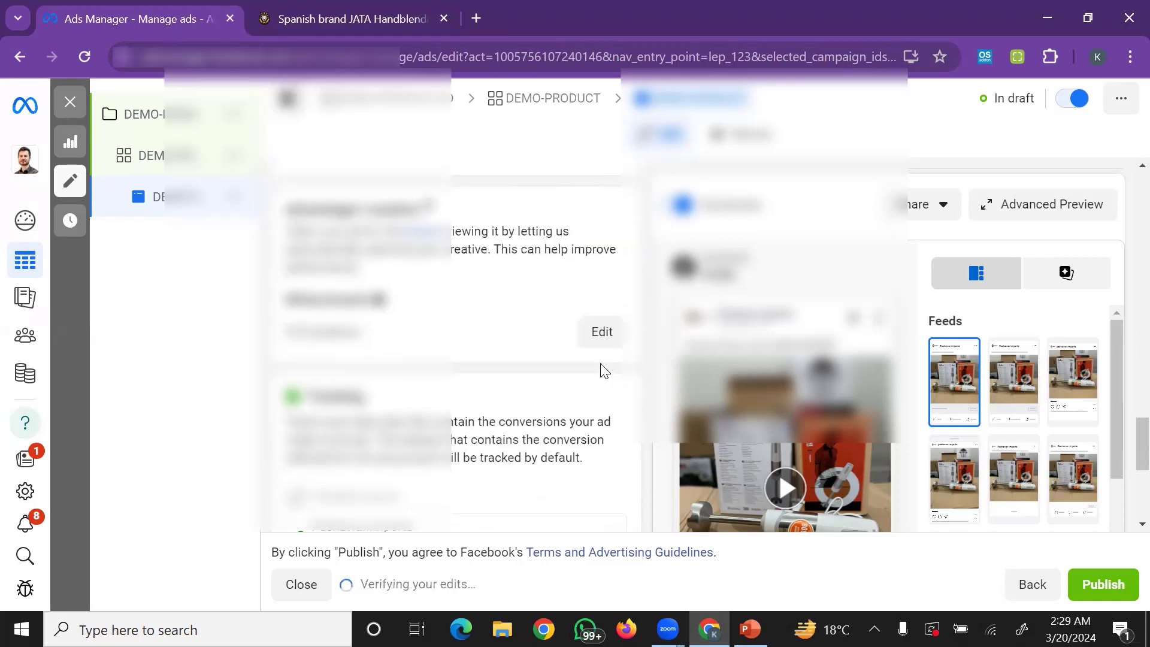
scroll(604, 372, "down", 5)
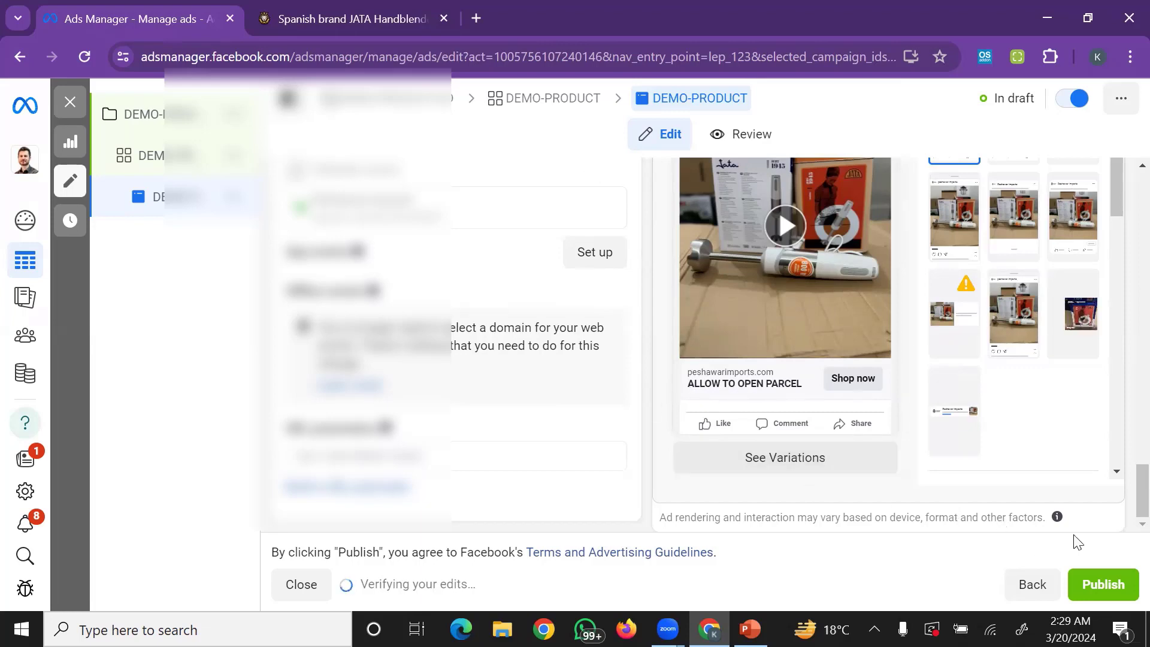
left_click(1100, 589)
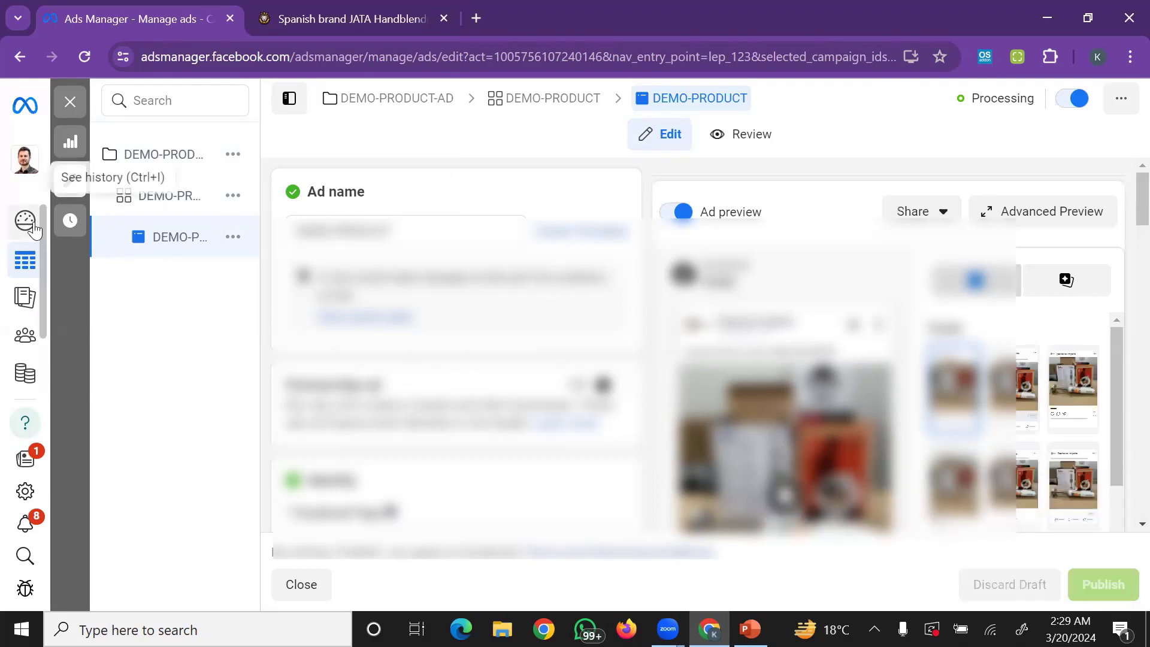
- View the ad account overview and return to the campaigns area to check the DEMO-PRODUCT ad's delivery
mouse_move(29, 222)
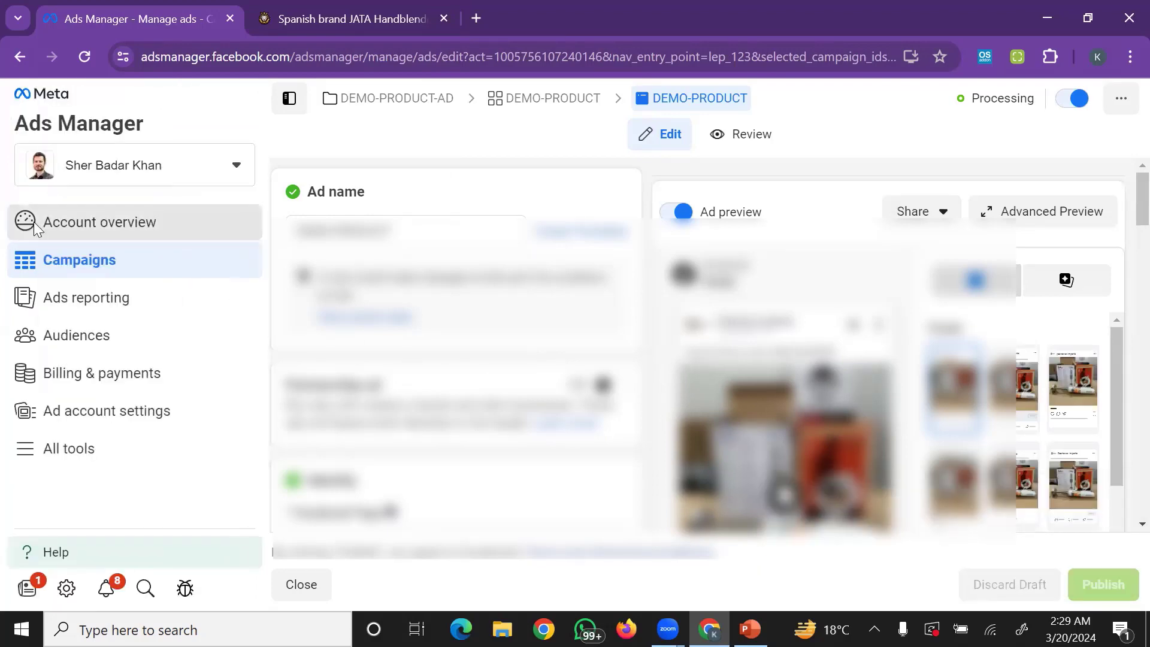
left_click(34, 223)
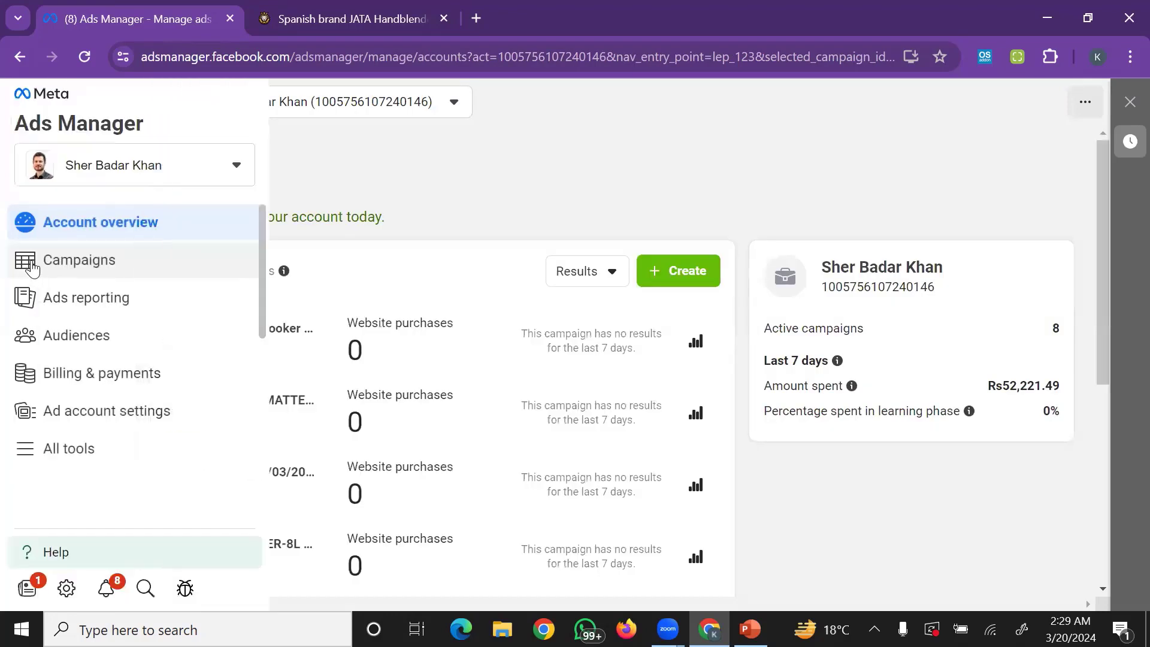
left_click(36, 266)
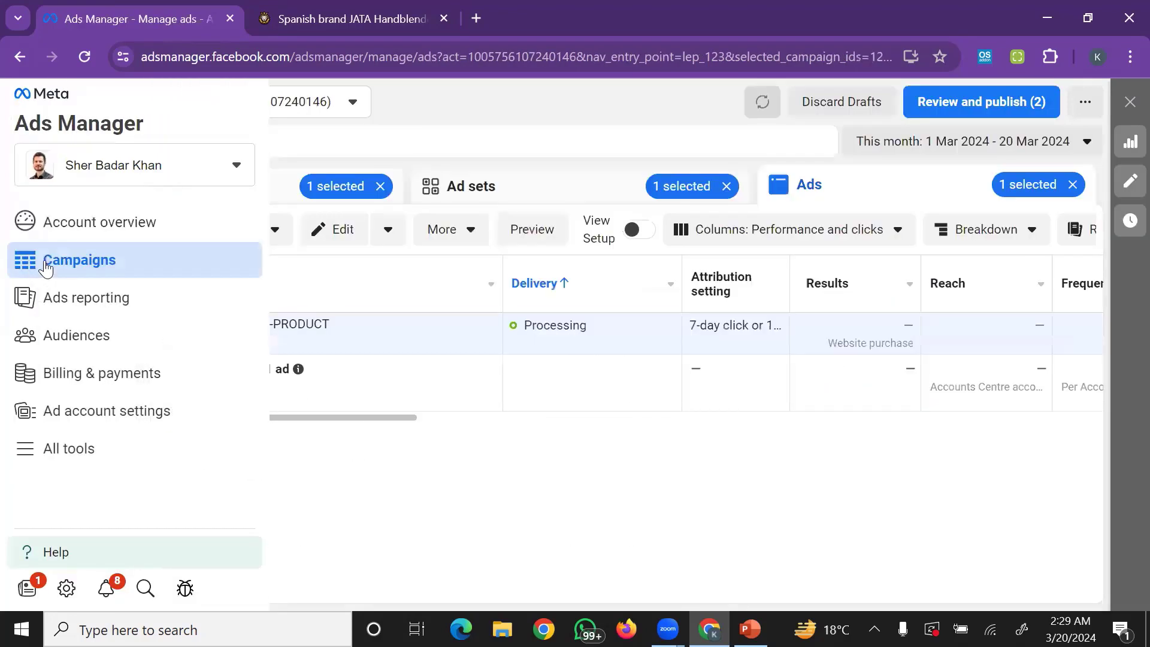